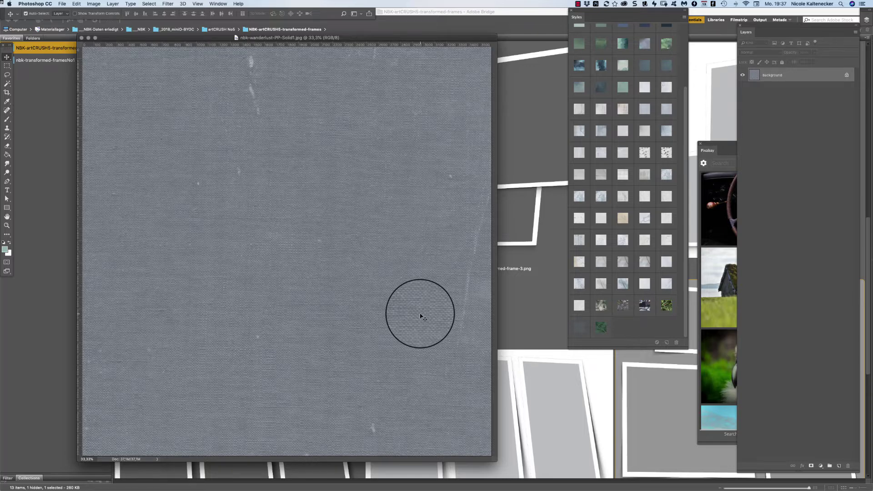
Switch to Adobe Bridge and examine the frames in the NBK-artCRUSH5-transformed-frames and nbk-transformed-framesNo1 folders.
{"action": "left_click", "coordinate": [536, 101]}
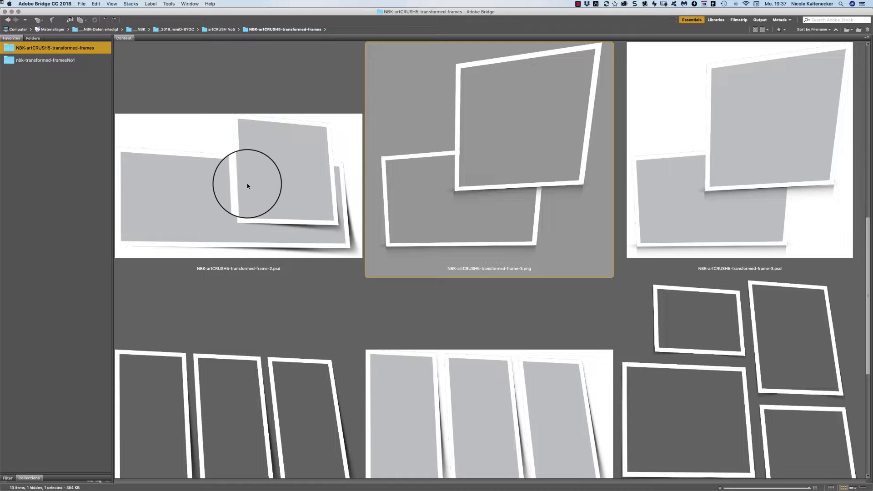
{"action": "left_click", "coordinate": [72, 64]}
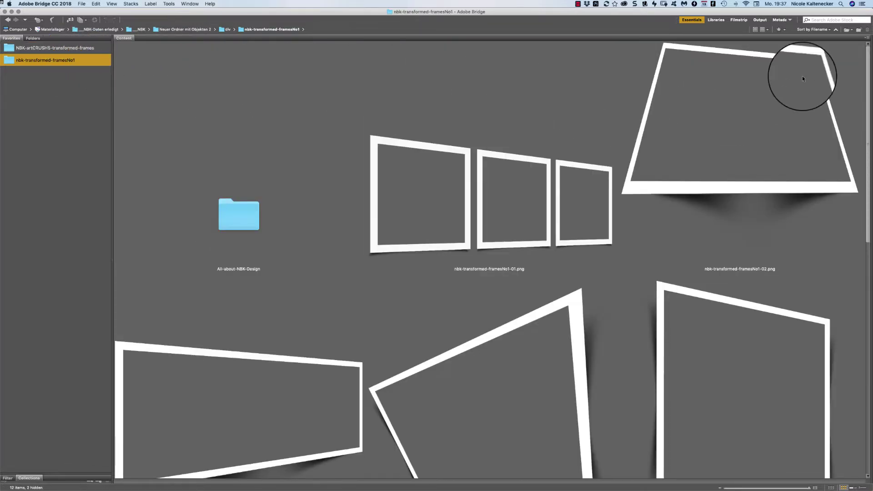
{"action": "left_click", "coordinate": [60, 50]}
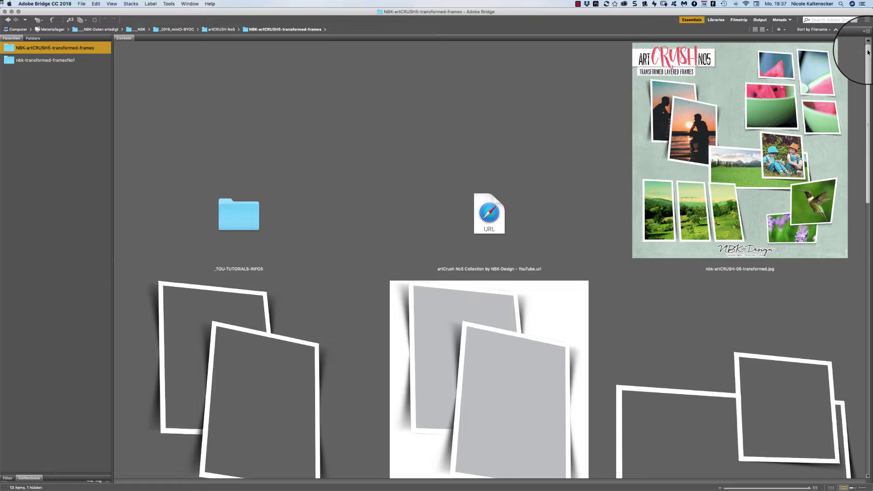
{"action": "left_click_drag", "start_coordinate": [868, 53], "coordinate": [787, 15]}
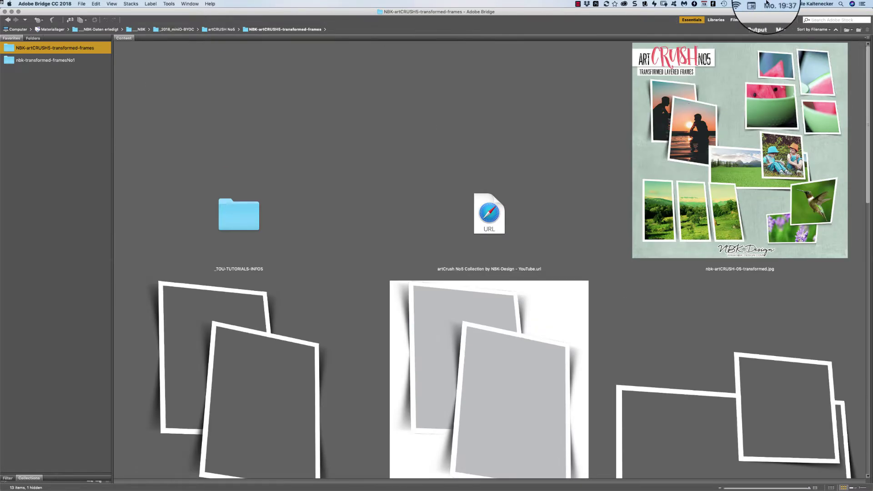
{"action": "left_click", "coordinate": [82, 61]}
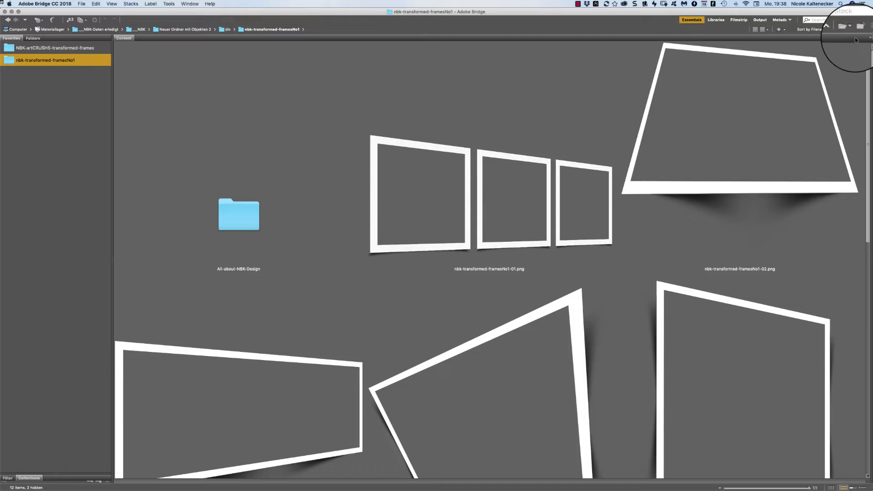
{"action": "left_click_drag", "start_coordinate": [866, 53], "coordinate": [772, 215]}
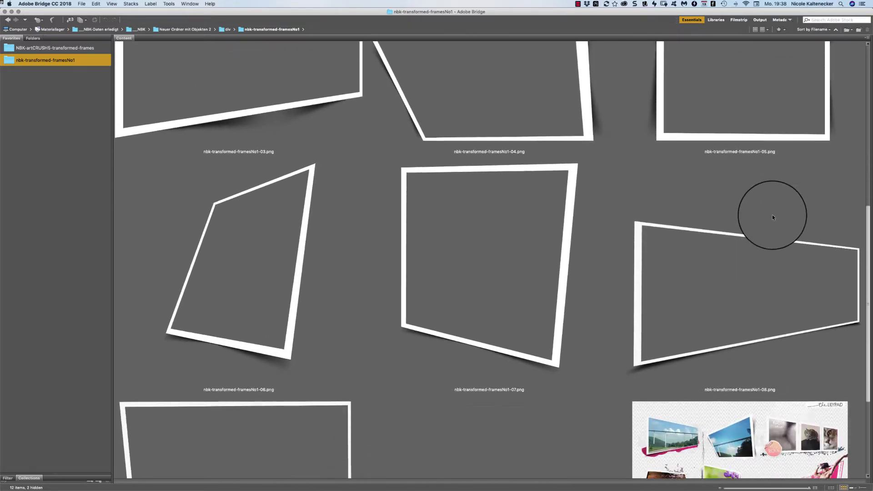
{"action": "scroll", "coordinate": [772, 214], "scroll_direction": "down", "scroll_amount": 5}
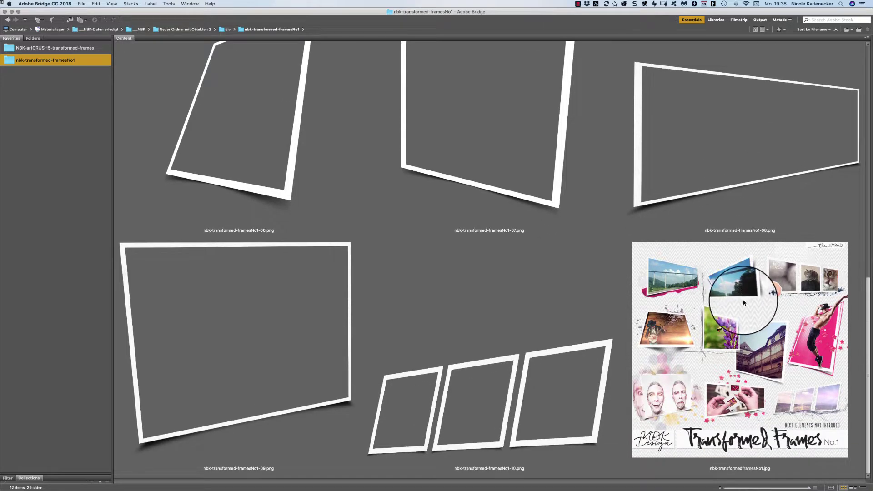
{"action": "scroll", "coordinate": [742, 296], "scroll_direction": "up", "scroll_amount": 2}
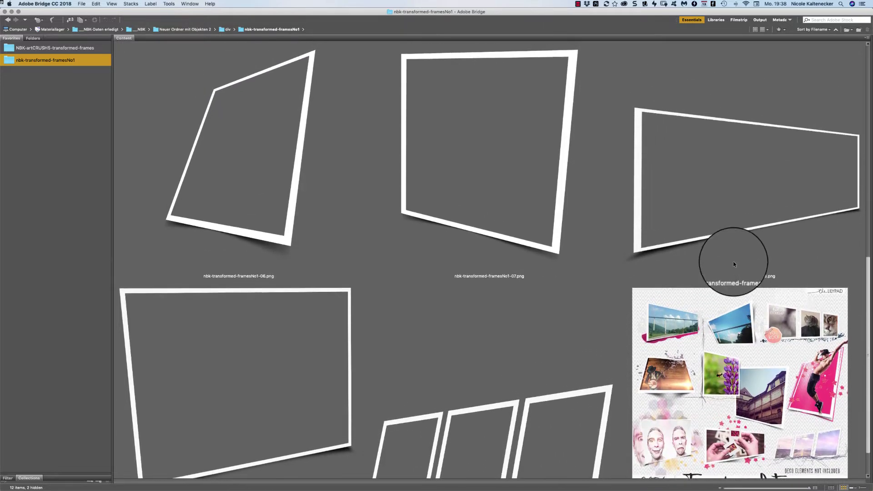
{"action": "scroll", "coordinate": [733, 262], "scroll_direction": "up", "scroll_amount": 1}
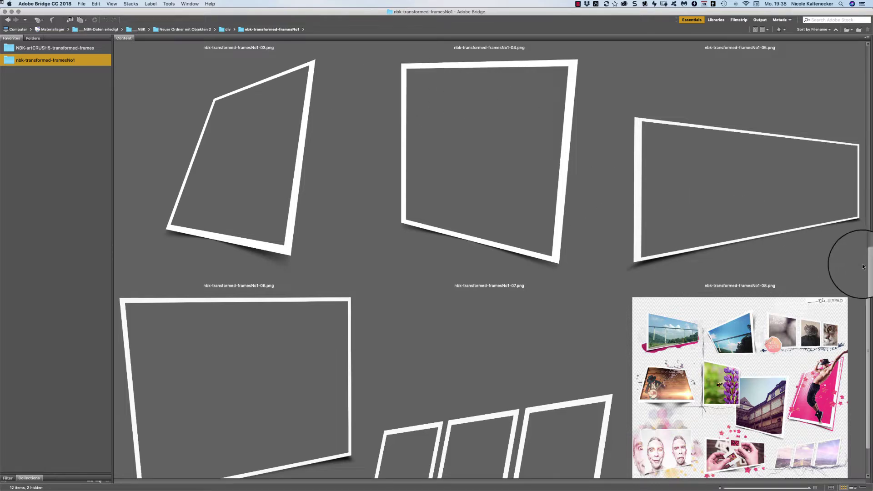
{"action": "left_click_drag", "start_coordinate": [870, 264], "coordinate": [832, 41]}
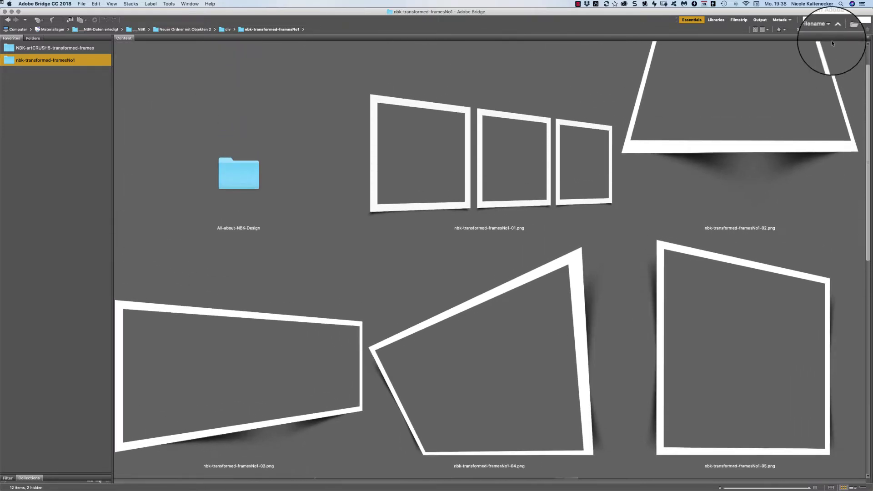
Open nbk-transformed-framesNo1-02.png and place its frame in the middle of the blue-grey fabric background document.
{"action": "double_click", "coordinate": [733, 149]}
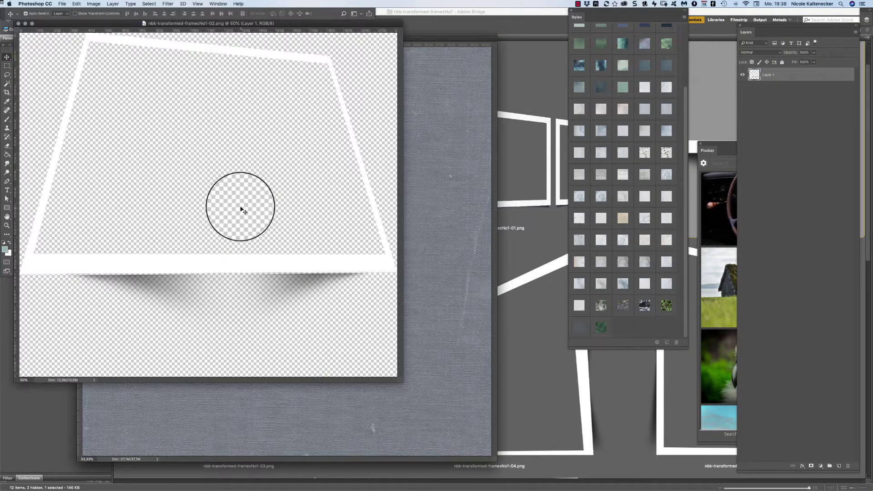
{"action": "left_click_drag", "start_coordinate": [367, 259], "coordinate": [322, 304]}
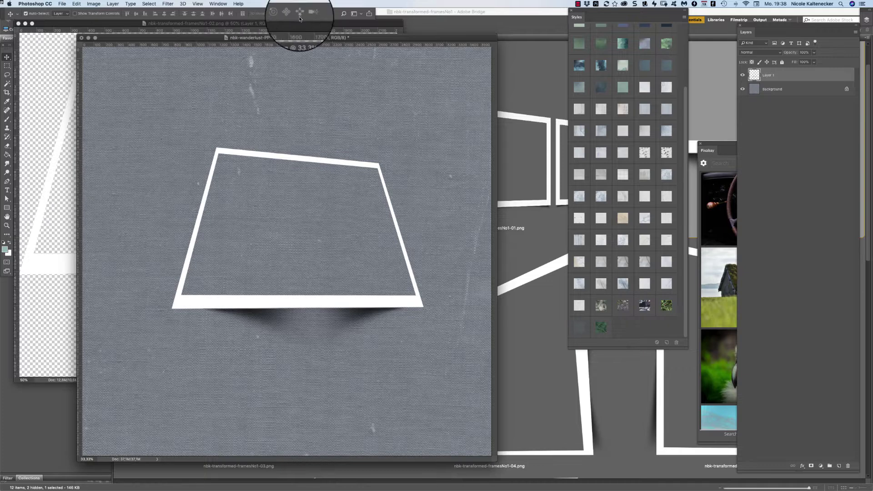
{"action": "left_click_drag", "start_coordinate": [300, 40], "coordinate": [357, 46]}
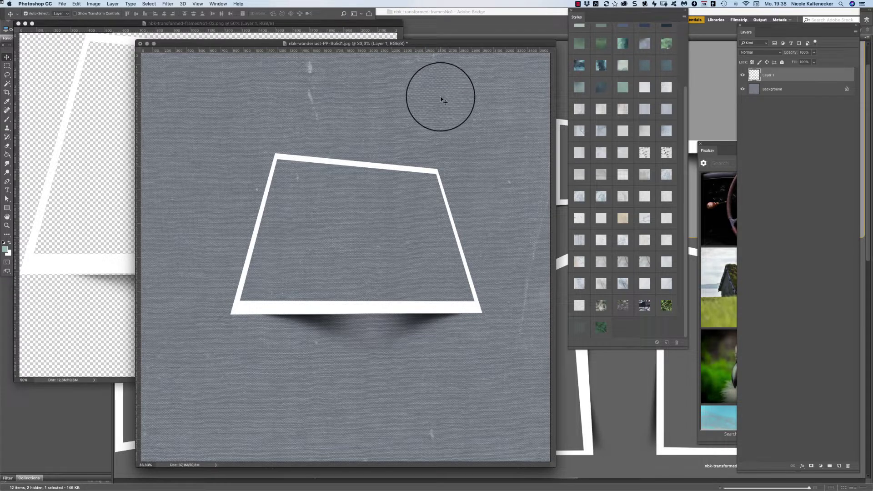
Outline the frame's opening with the Polygonal Lasso, running the closed selection along the middle of the white border.
{"action": "left_click", "coordinate": [7, 74]}
{"action": "right_click", "coordinate": [7, 75]}
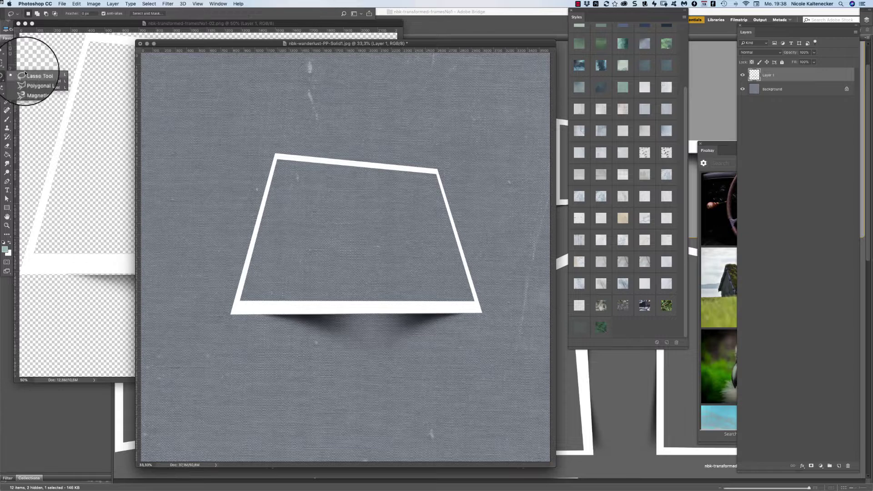
{"action": "left_click", "coordinate": [62, 81]}
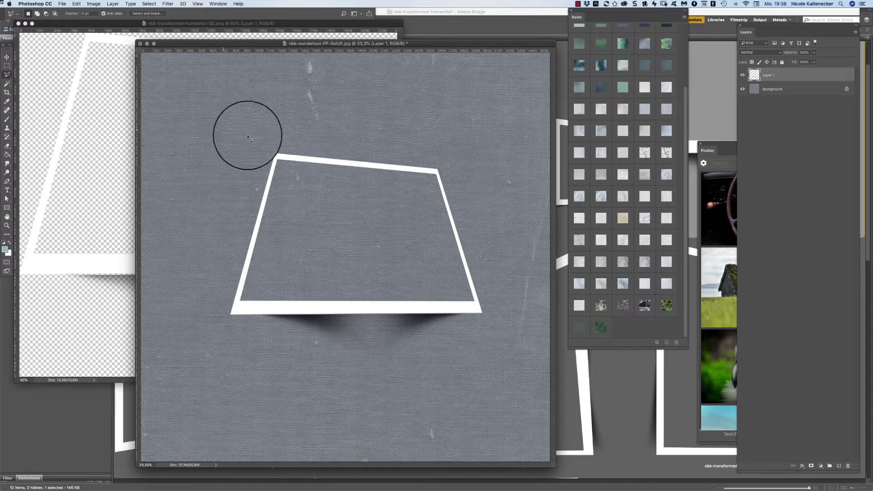
{"action": "left_click", "coordinate": [276, 155]}
{"action": "left_click", "coordinate": [234, 306]}
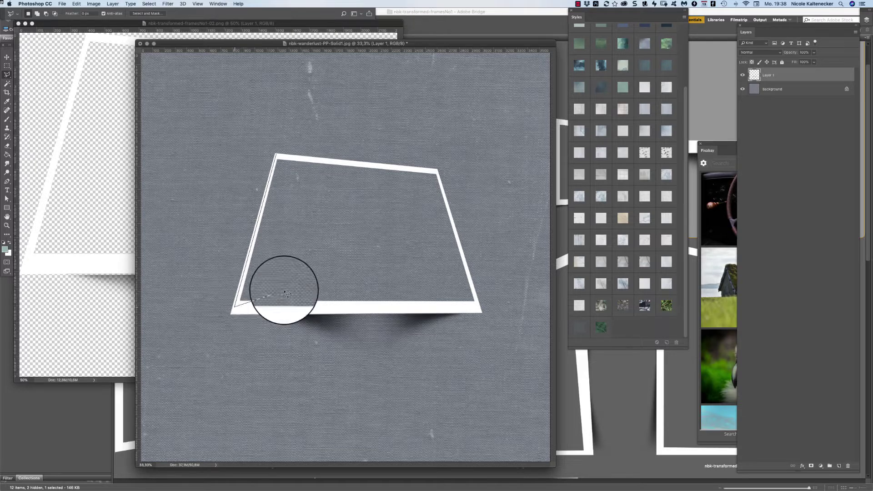
{"action": "left_click", "coordinate": [477, 305]}
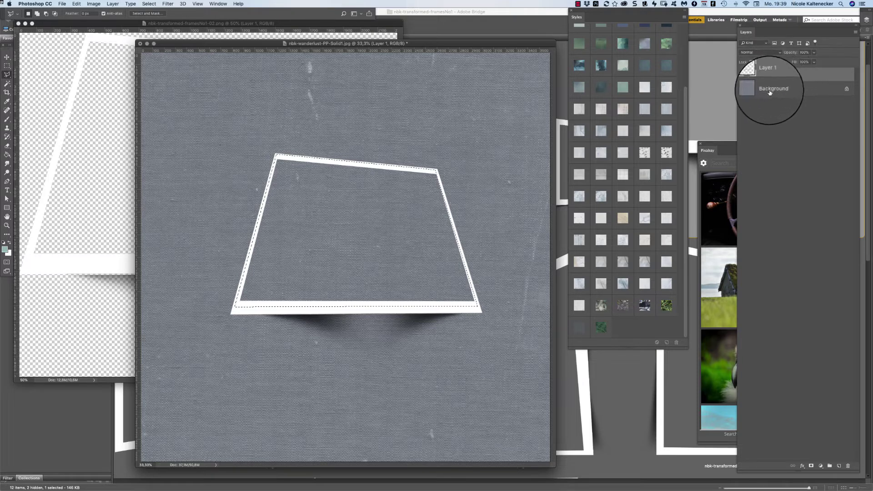
Add a layer between the background and the frame, filling the selection with white and refilling it with the green foreground colour.
{"action": "left_click", "coordinate": [784, 89]}
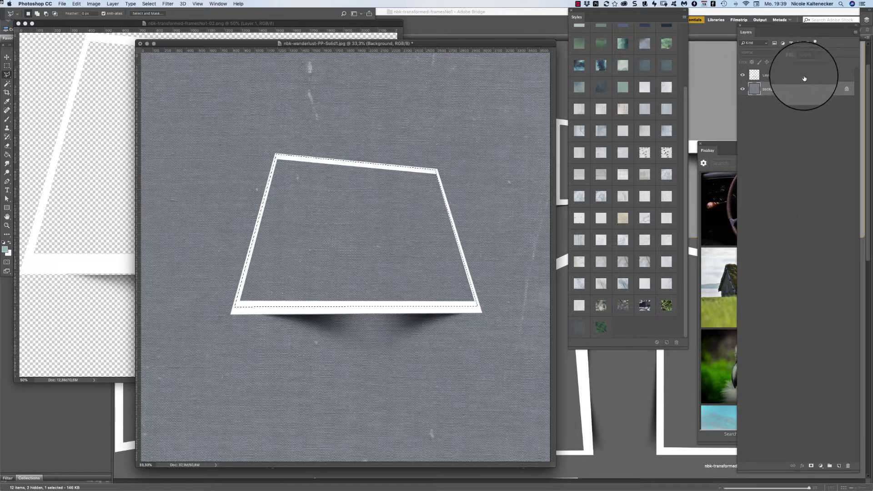
{"action": "left_click", "coordinate": [839, 467]}
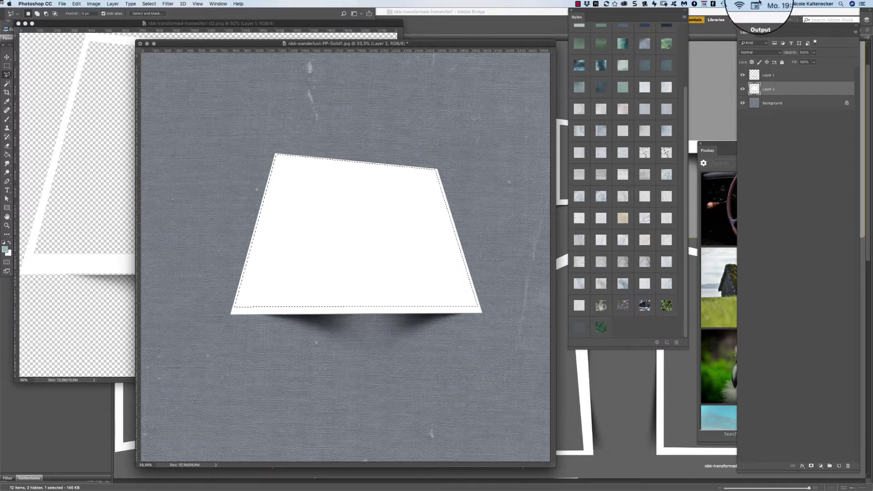
{"action": "key", "text": "alt+BackSpace"}
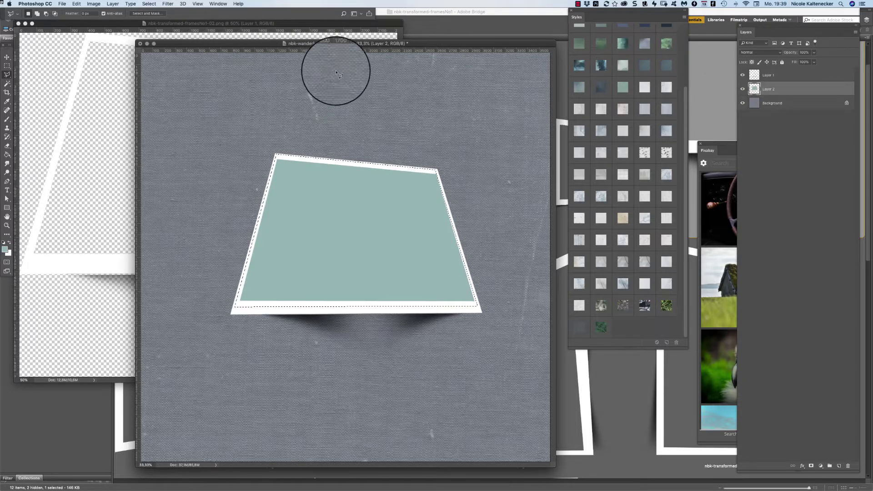
{"action": "left_click_drag", "start_coordinate": [468, 44], "coordinate": [461, 34]}
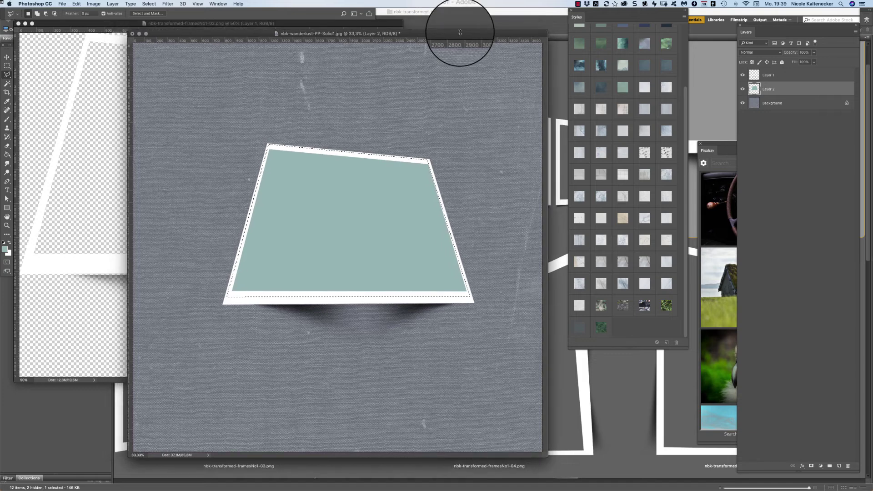
Fill the selection on Layer 2 with black at 100% opacity in Normal mode, and deselect it.
{"action": "left_click", "coordinate": [76, 4]}
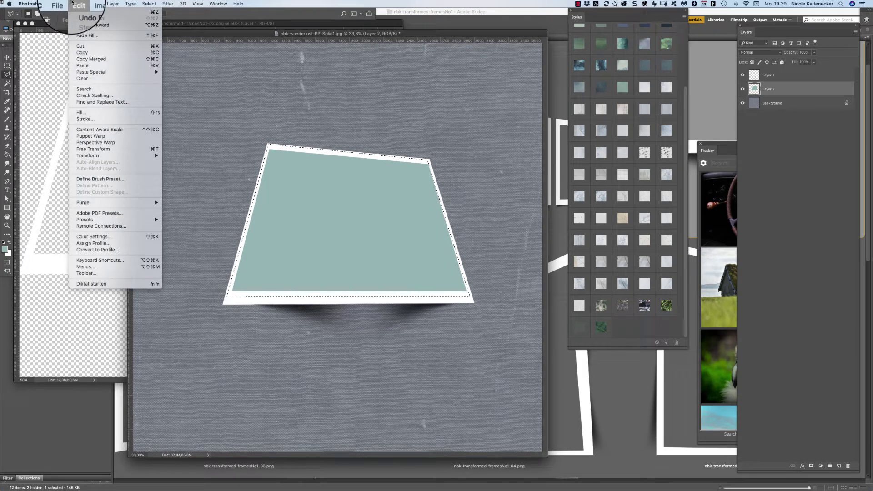
{"action": "mouse_move", "coordinate": [67, 2]}
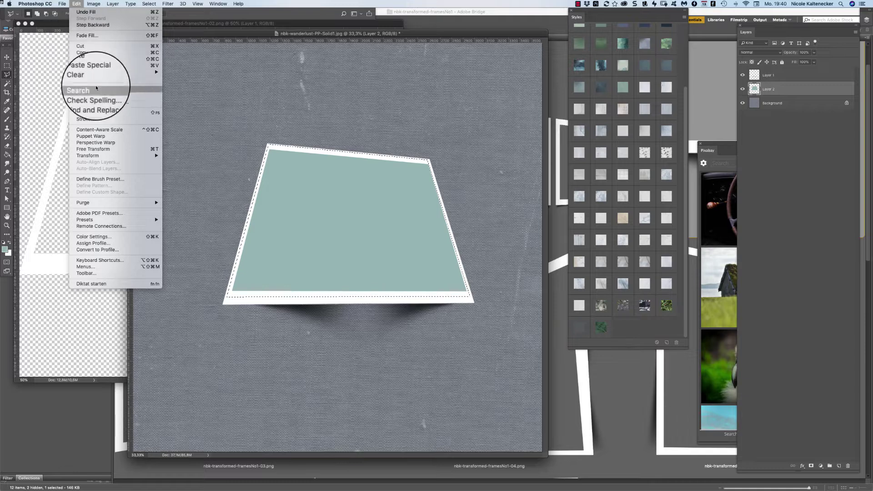
{"action": "left_click", "coordinate": [104, 113]}
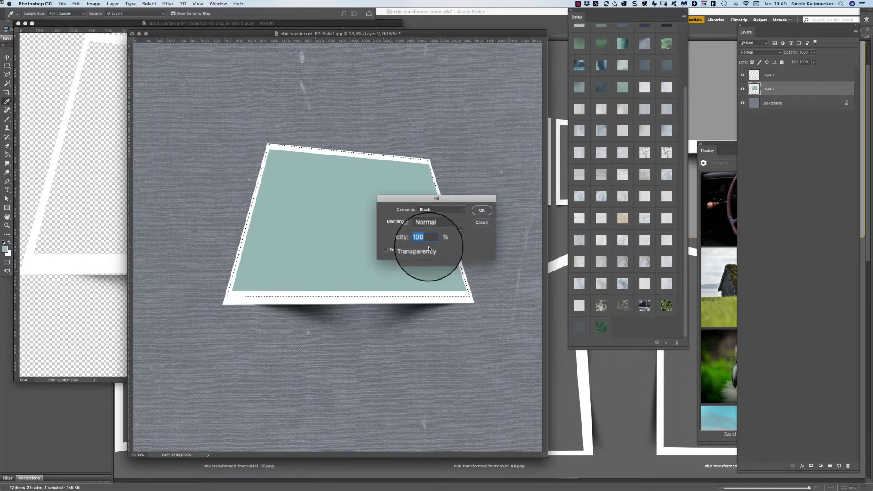
{"action": "left_click", "coordinate": [482, 214]}
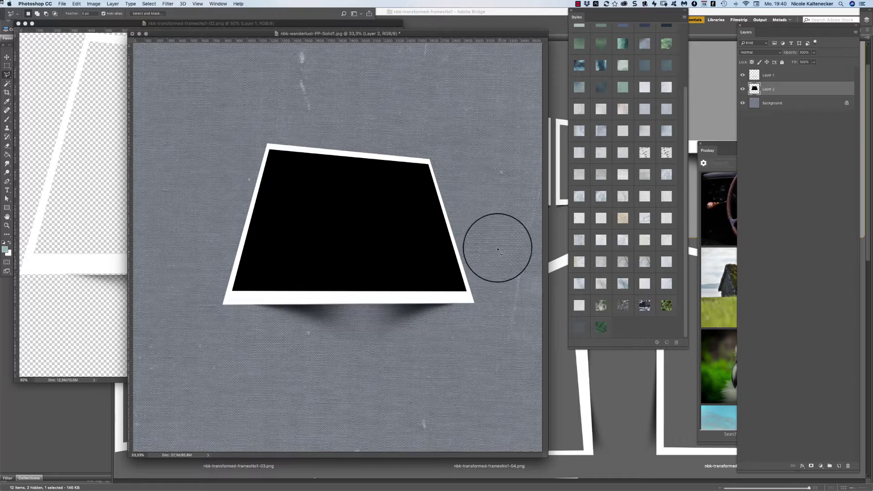
Hide the black-filled Layer 2 and add a new empty layer above it.
{"action": "right_click", "coordinate": [8, 77]}
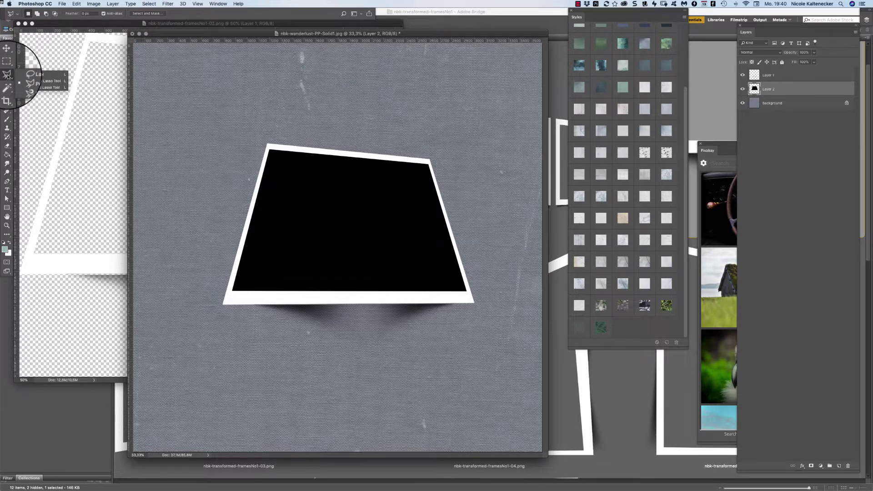
{"action": "left_click", "coordinate": [743, 90]}
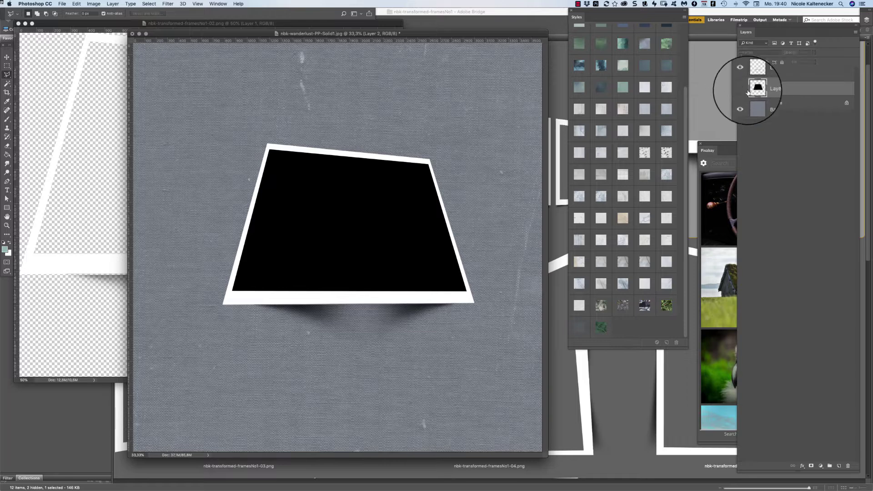
{"action": "left_click", "coordinate": [839, 466]}
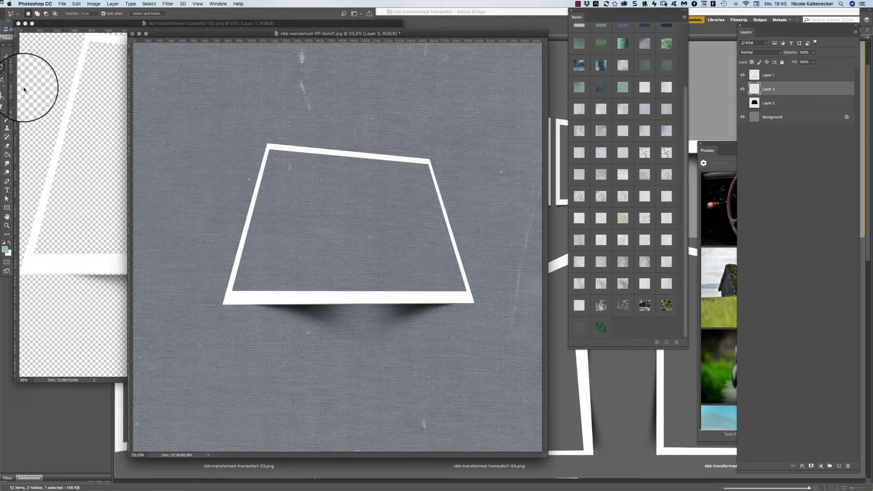
Select the area inside the frame on Layer 1 with the Magic Wand.
{"action": "left_click", "coordinate": [7, 84]}
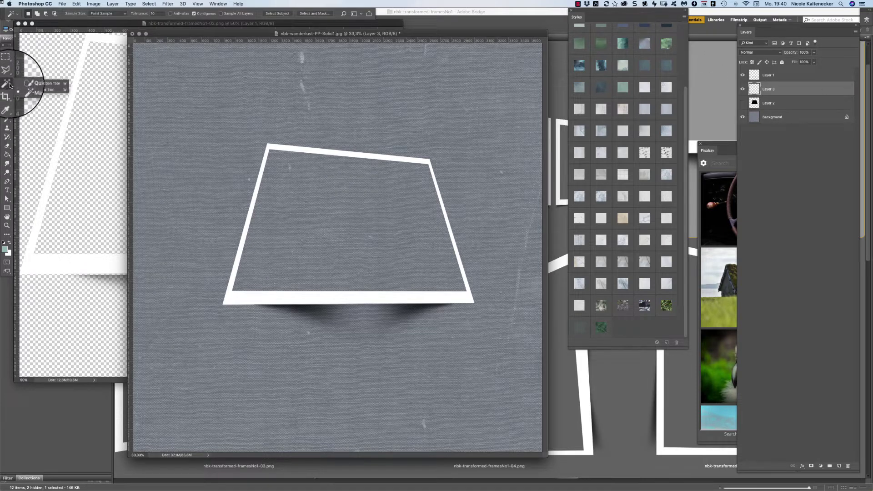
{"action": "left_click", "coordinate": [362, 228]}
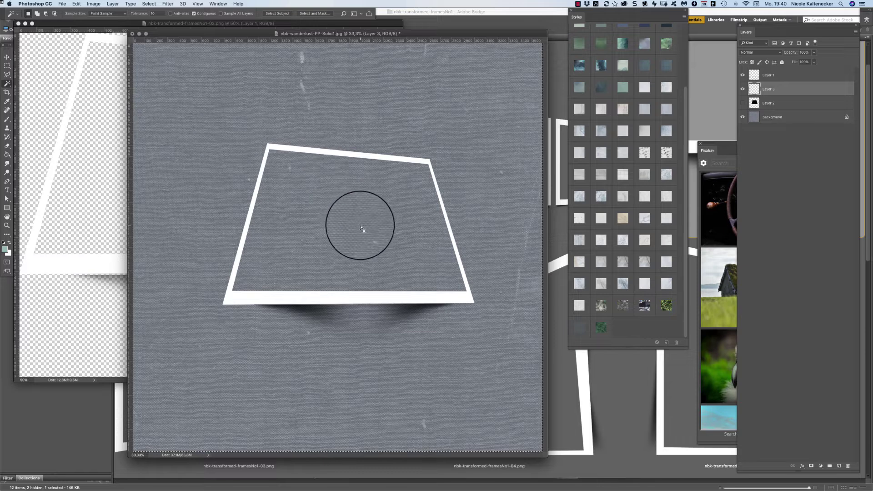
{"action": "left_click", "coordinate": [780, 75]}
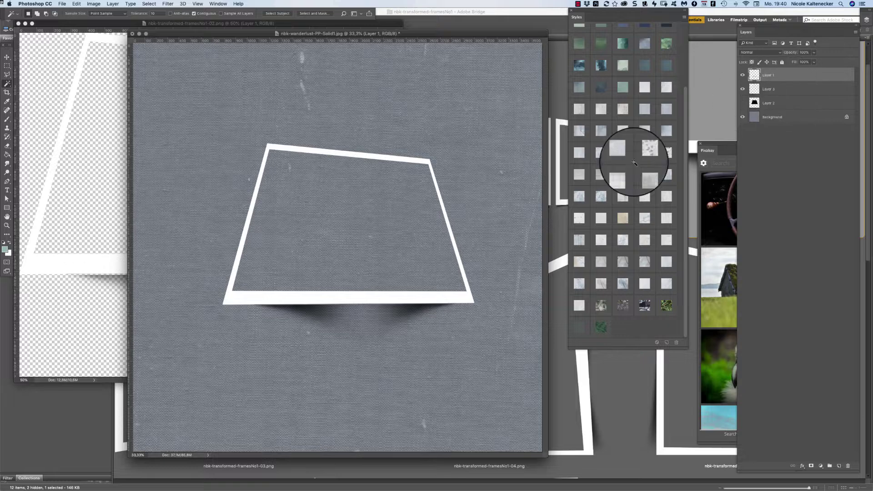
{"action": "left_click", "coordinate": [364, 206]}
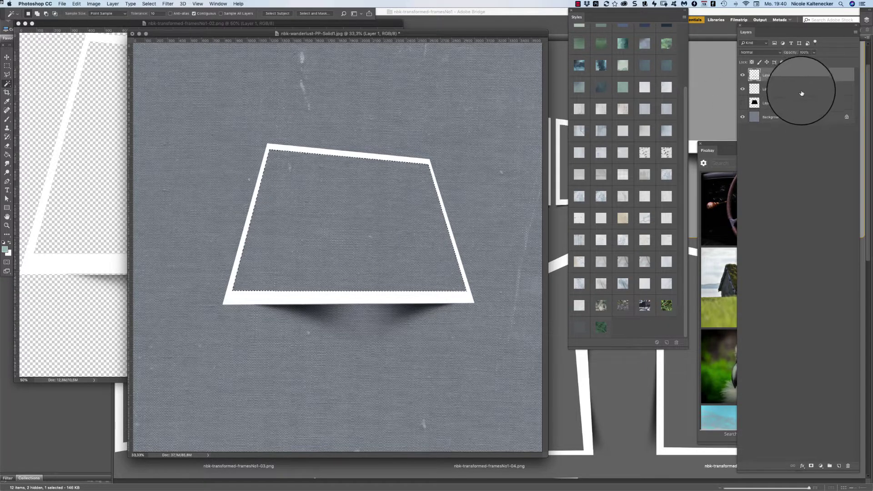
Fill the selected frame opening on Layer 3 with white and refill it with the green foreground colour.
{"action": "left_click", "coordinate": [771, 91]}
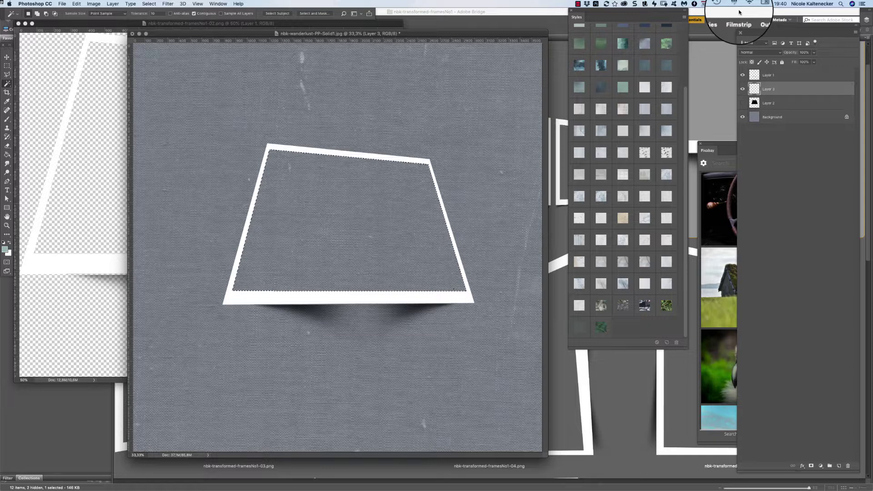
{"action": "key", "text": "super+BackSpace"}
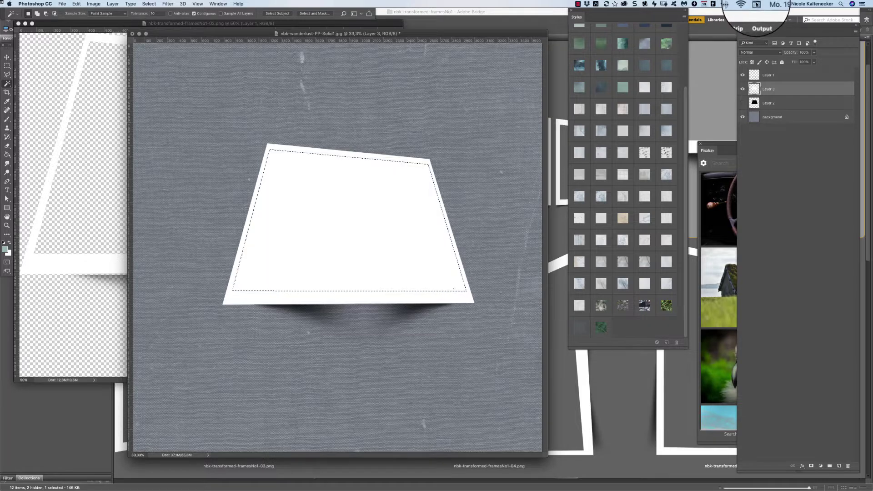
{"action": "key", "text": "alt+BackSpace"}
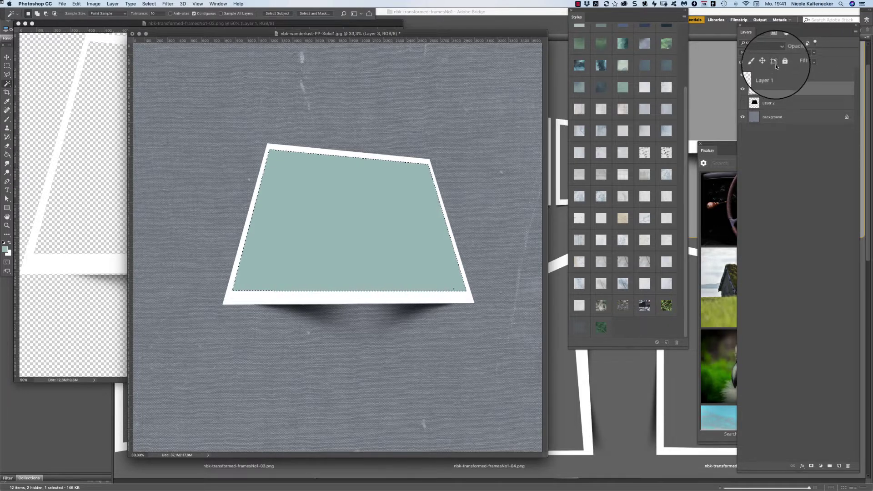
Deselect the filled frame opening and arrange the document window and the Pixabay panel side by side.
{"action": "key", "text": "super+d"}
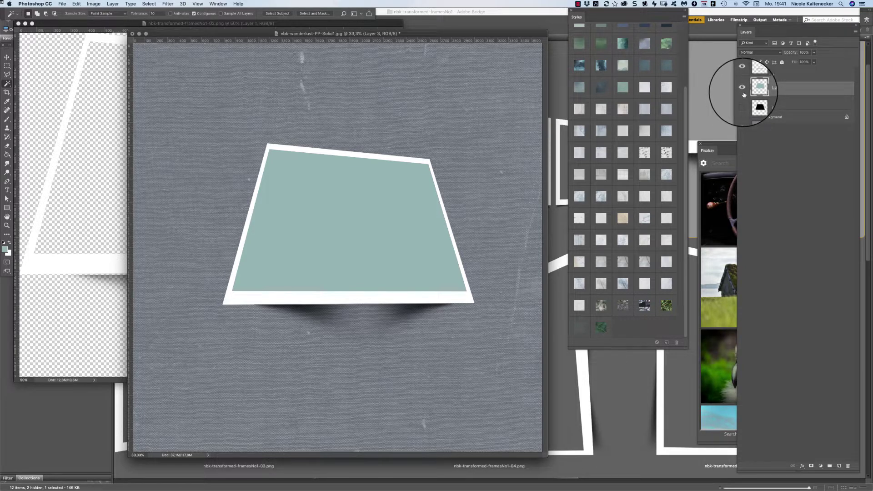
{"action": "left_click_drag", "start_coordinate": [503, 33], "coordinate": [456, 34]}
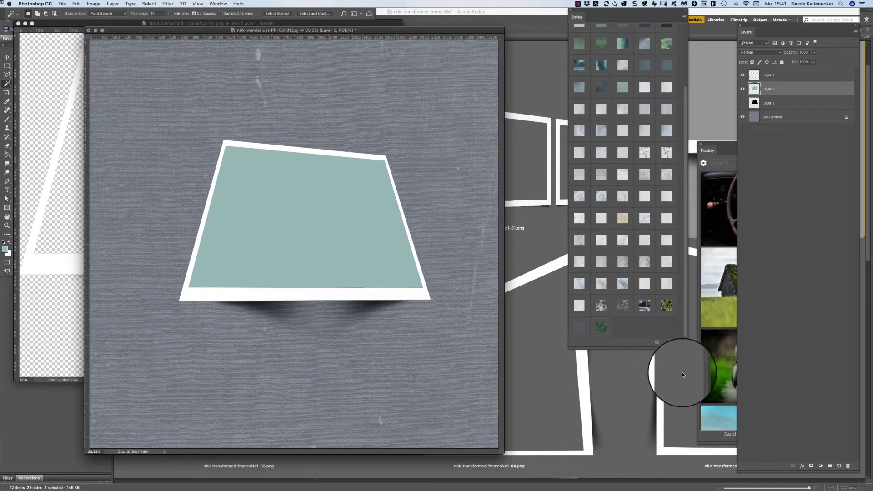
{"action": "left_click_drag", "start_coordinate": [717, 142], "coordinate": [535, 47]}
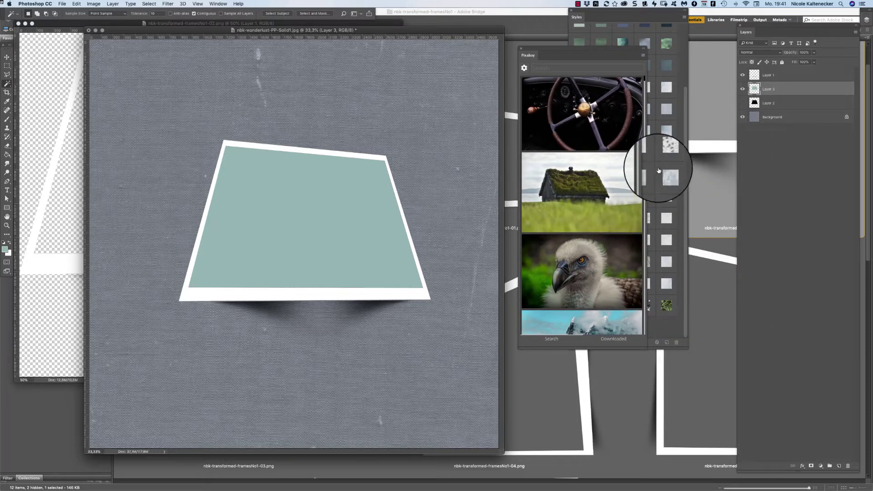
Download the snowy mountain and turquoise water photo from Pixabay in original size, opened as a new file.
{"action": "scroll", "coordinate": [644, 94], "scroll_direction": "down", "scroll_amount": 5}
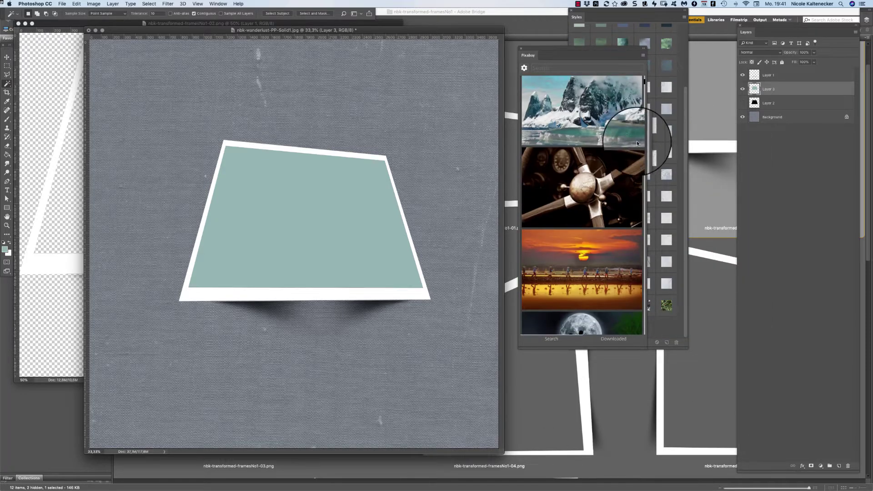
{"action": "left_click", "coordinate": [622, 118]}
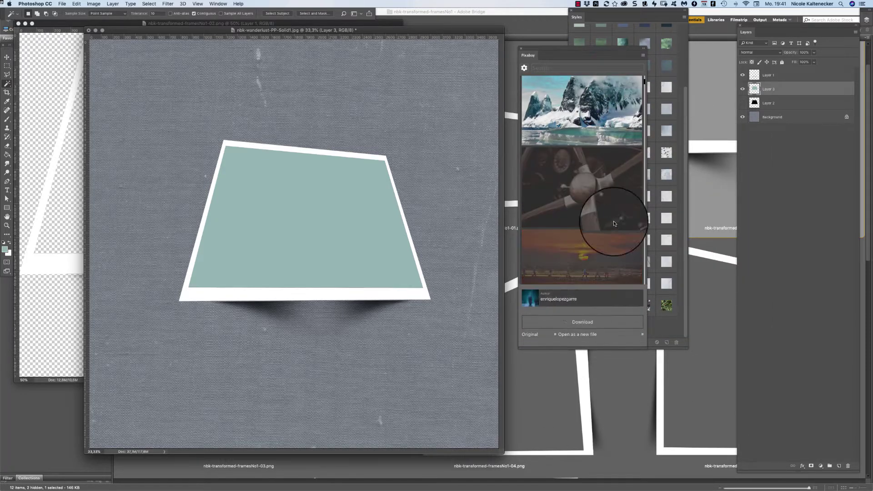
{"action": "left_click", "coordinate": [574, 326]}
{"action": "left_click", "coordinate": [548, 330]}
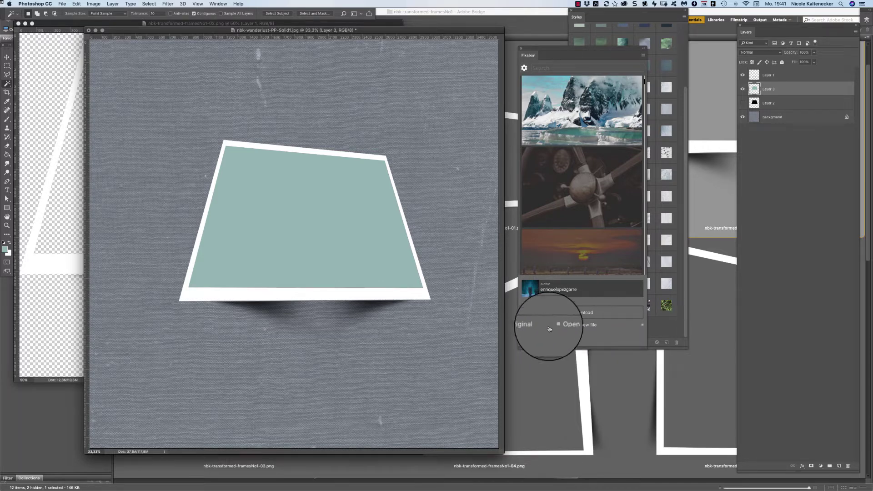
{"action": "left_click", "coordinate": [573, 314]}
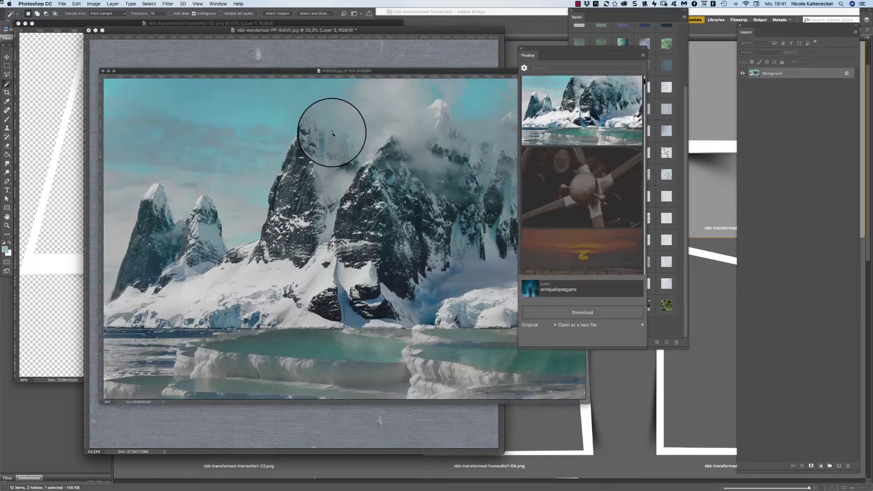
Copy the entire mountain photo, close its file, and paste it above Layer 3 in the frame document.
{"action": "key", "text": "super+a"}
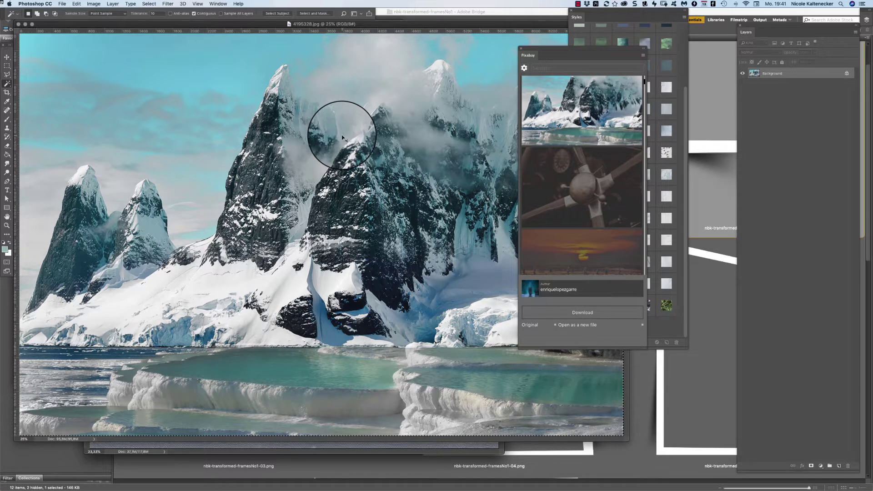
{"action": "key", "text": "super+c"}
{"action": "key", "text": "super+w"}
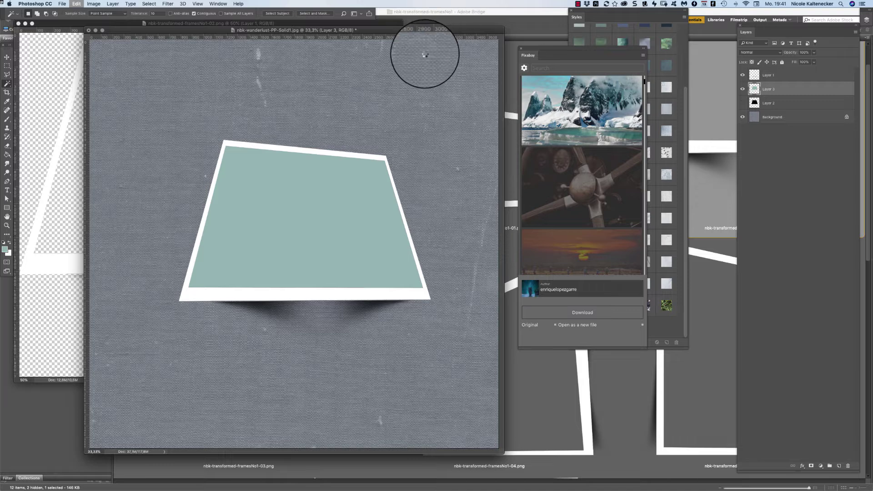
{"action": "key", "text": "super+v"}
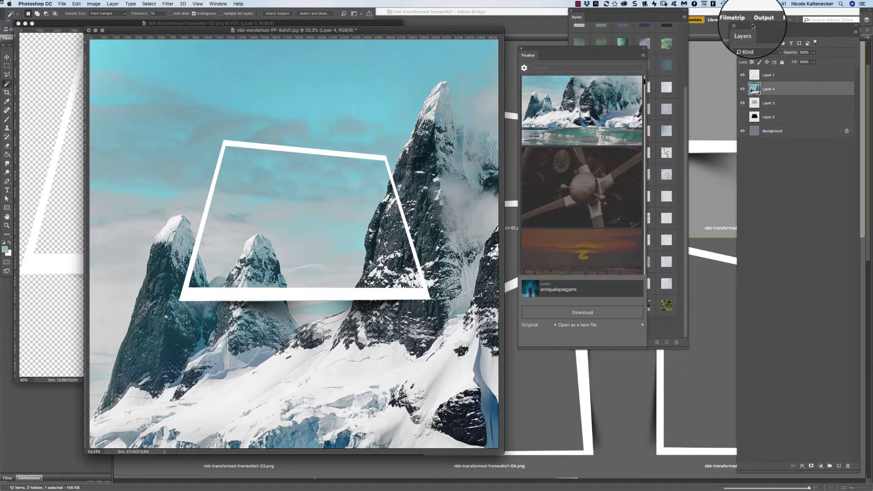
Clip the pasted mountain photo to the green mask shape on Layer 3 with a clipping mask.
{"action": "key", "text": "super+minus"}
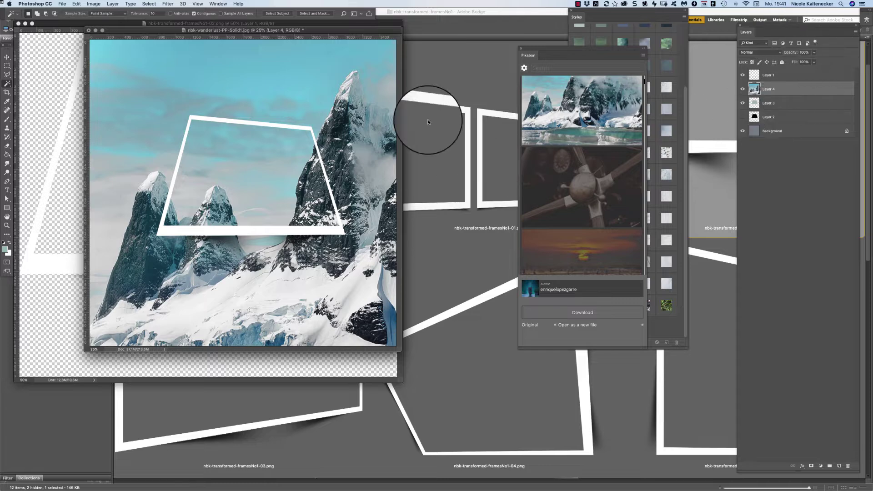
{"action": "left_click_drag", "start_coordinate": [377, 30], "coordinate": [456, 73]}
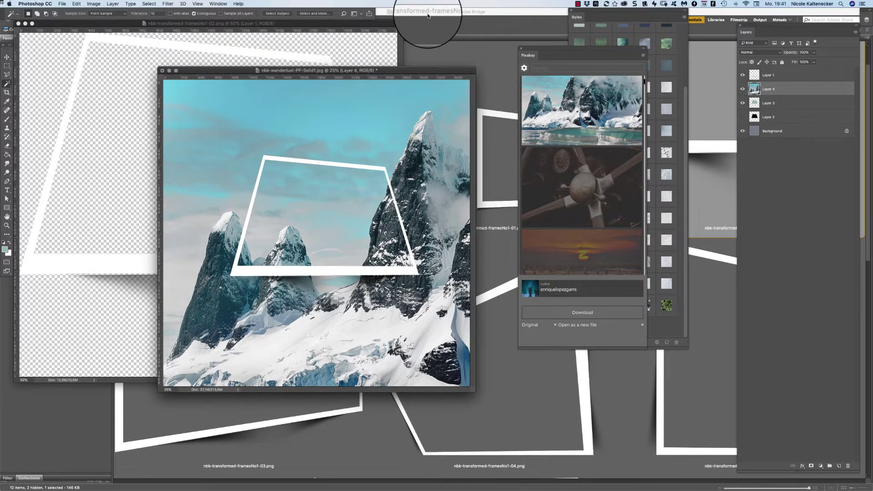
{"action": "right_click", "coordinate": [795, 88]}
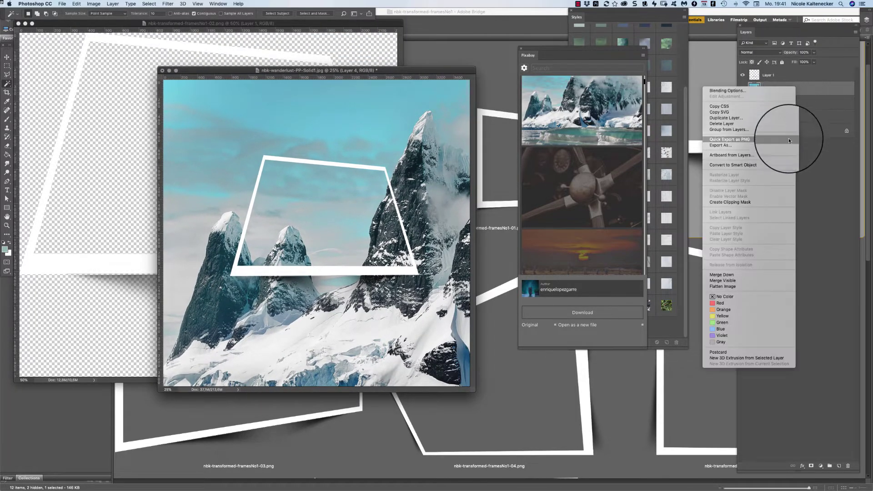
{"action": "left_click", "coordinate": [770, 202]}
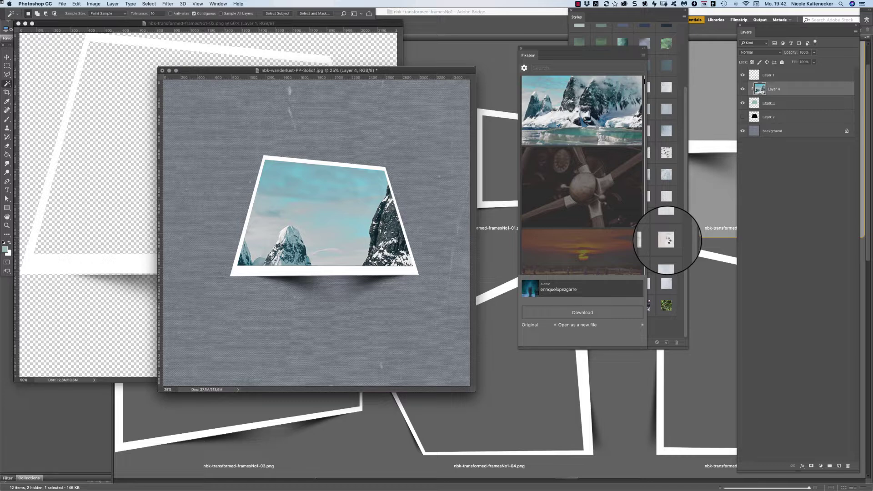
Enlarge the document window around the canvas and convert the clipped mountain photo layer to a smart object.
{"action": "key", "text": "super+minus"}
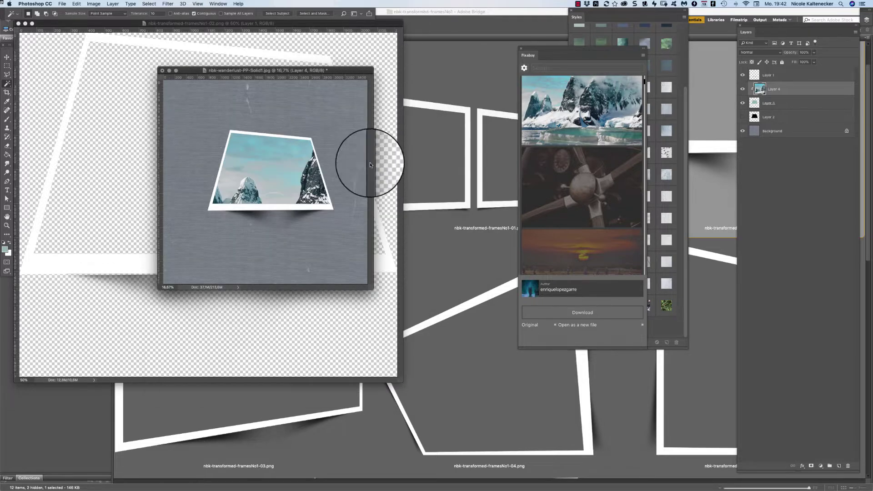
{"action": "left_click_drag", "start_coordinate": [373, 291], "coordinate": [500, 454]}
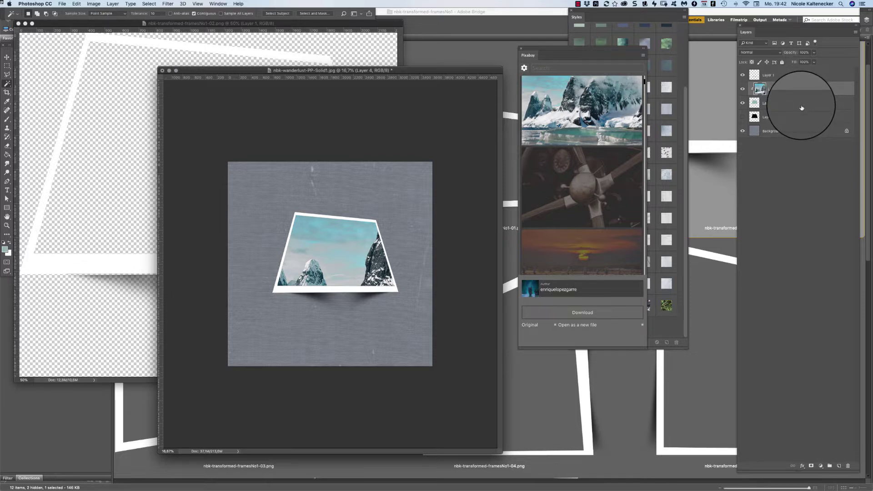
{"action": "right_click", "coordinate": [779, 92]}
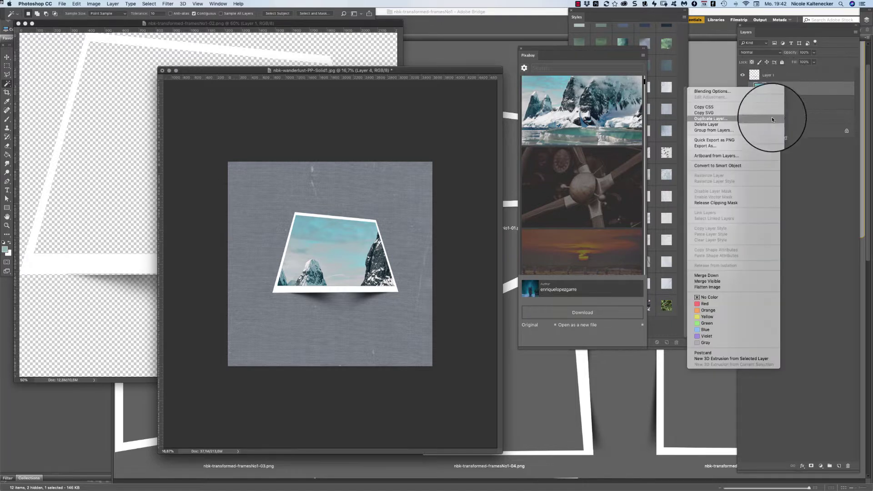
{"action": "left_click", "coordinate": [761, 166]}
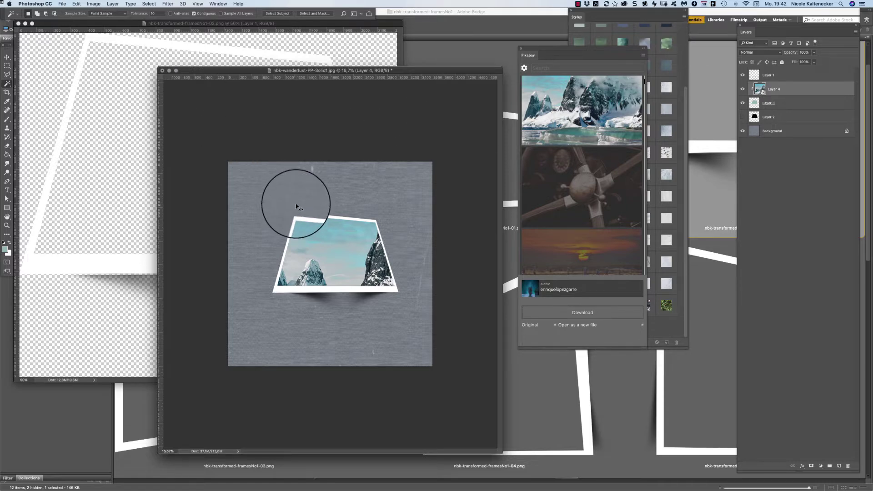
Scale the mountain photo to about 41.77% with Free Transform and position it so the peaks fill the frame opening.
{"action": "key", "text": "super+t"}
{"action": "left_click_drag", "start_coordinate": [227, 160], "coordinate": [361, 238]}
{"action": "left_click_drag", "start_coordinate": [455, 285], "coordinate": [374, 265]}
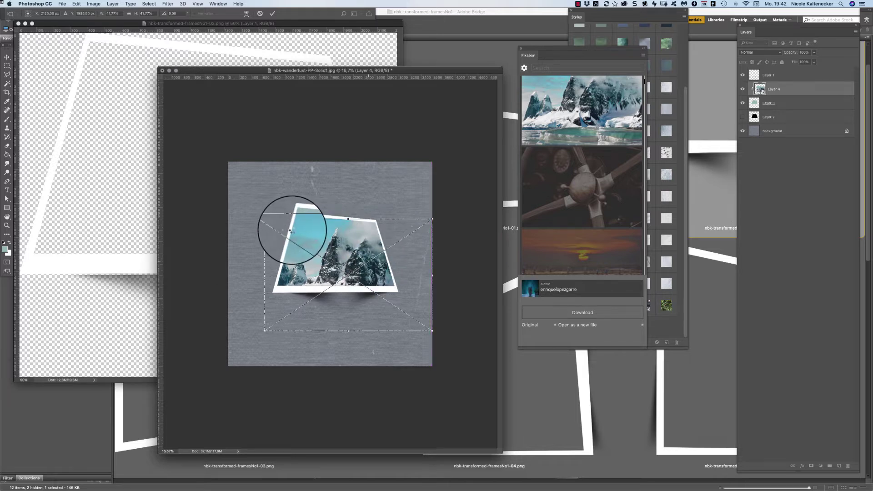
{"action": "key", "text": "Return"}
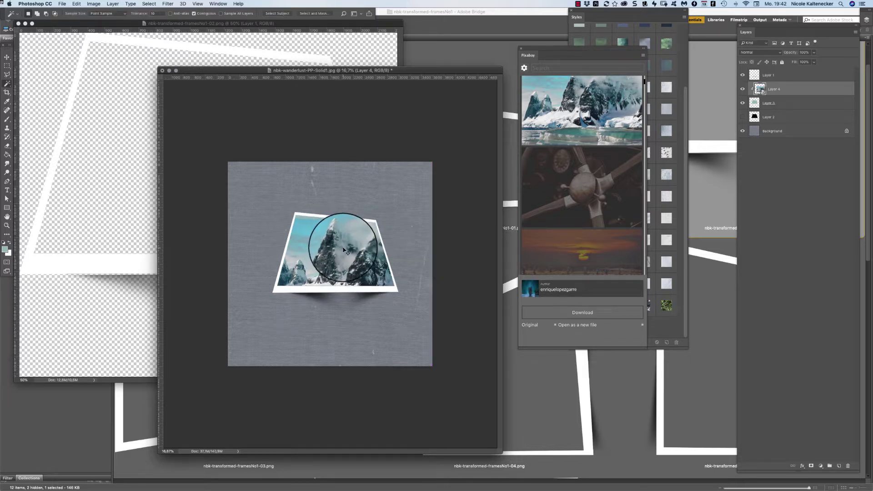
{"action": "key", "text": "super+t"}
{"action": "left_click_drag", "start_coordinate": [312, 236], "coordinate": [305, 229]}
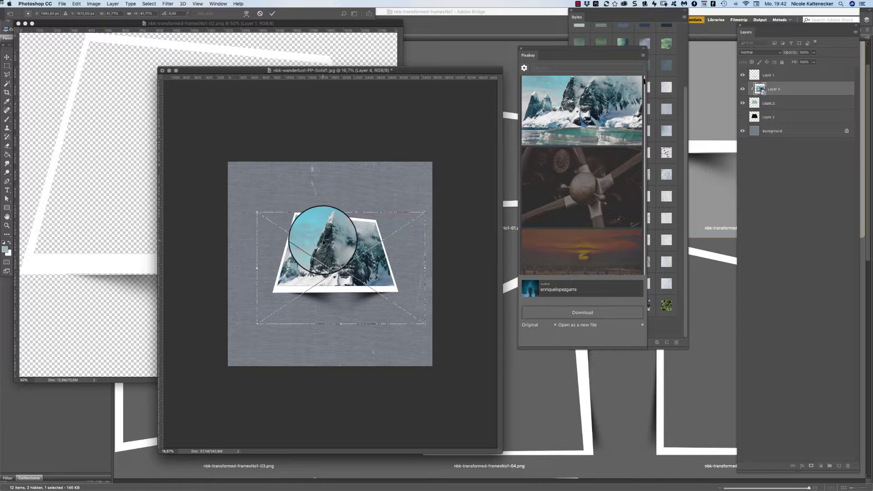
{"action": "key", "text": "Return"}
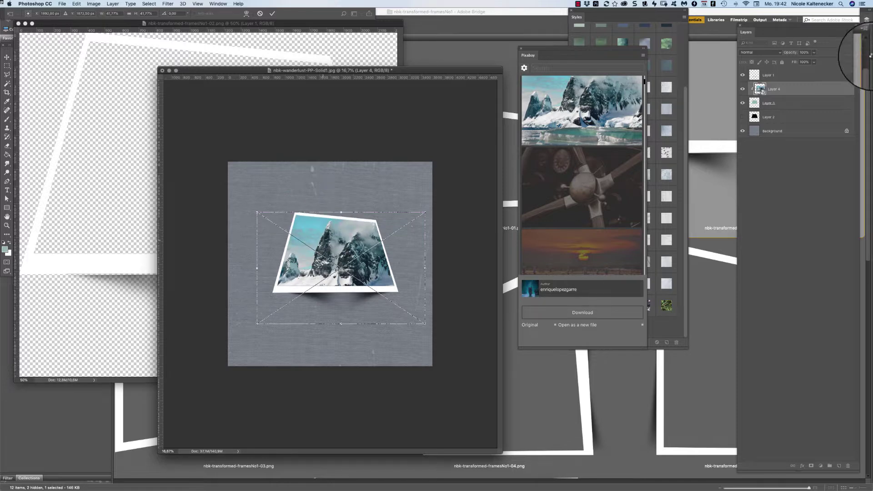
Select and show the black-filled Layer 2, and hide the mountain photo layer and green Layer 3.
{"action": "key", "text": "super+plus"}
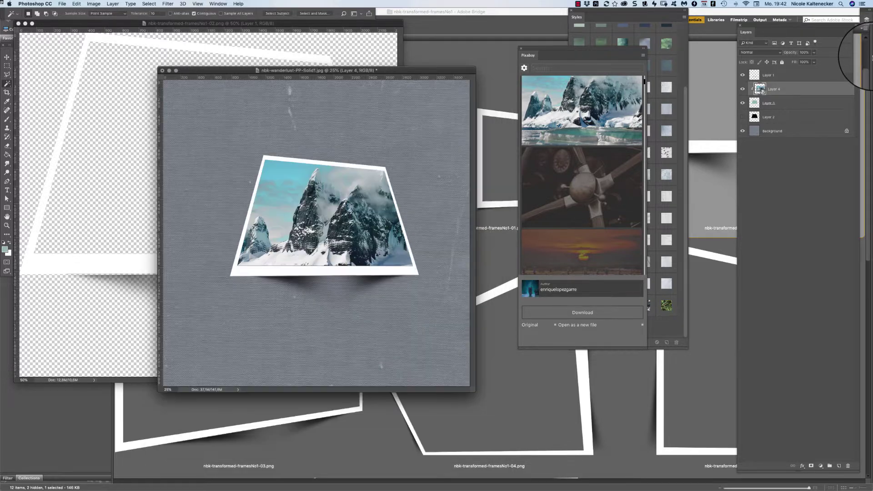
{"action": "key", "text": "super+plus"}
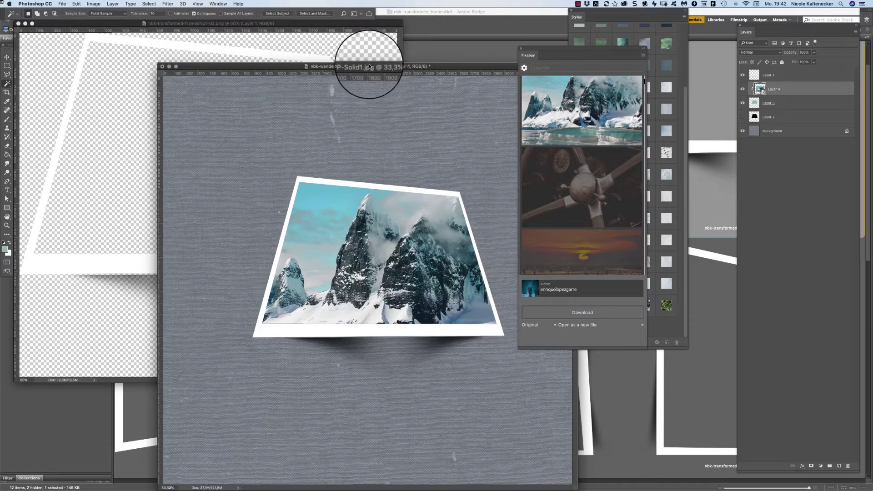
{"action": "left_click_drag", "start_coordinate": [341, 53], "coordinate": [302, 58]}
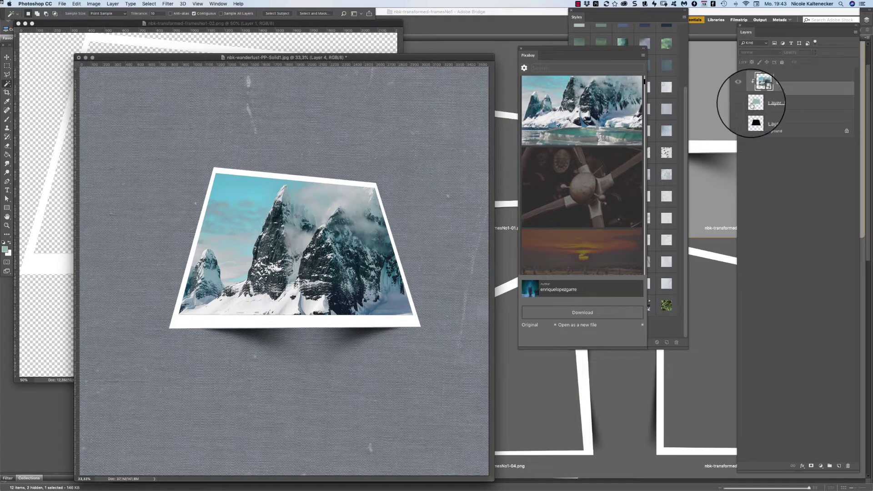
{"action": "left_click", "coordinate": [743, 90]}
{"action": "left_click", "coordinate": [743, 91]}
{"action": "left_click", "coordinate": [787, 120]}
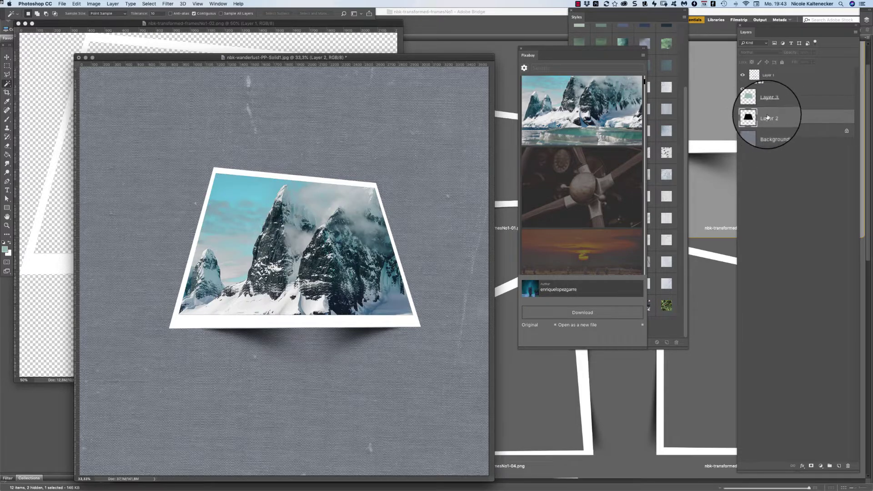
{"action": "left_click", "coordinate": [741, 117]}
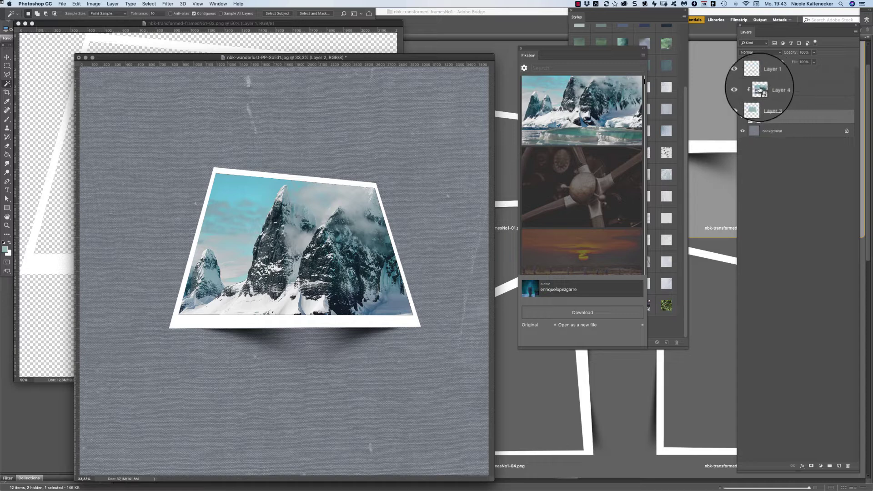
{"action": "left_click", "coordinate": [743, 90]}
{"action": "left_click", "coordinate": [742, 103]}
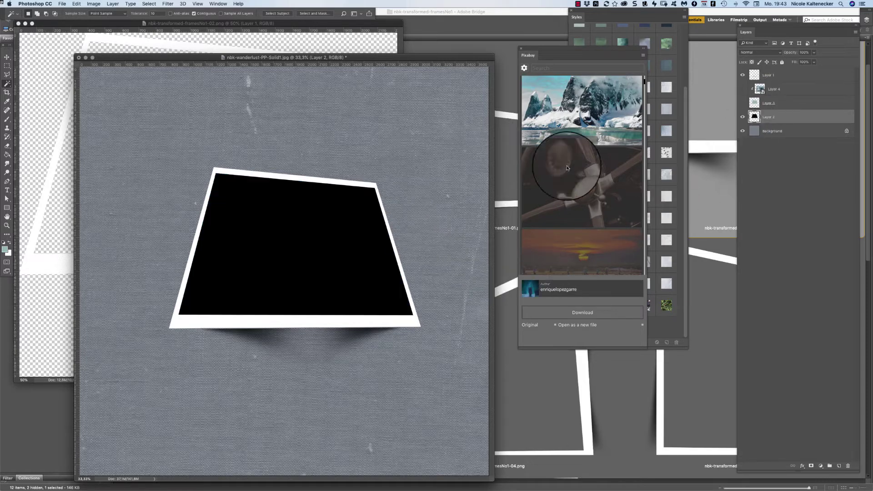
Download the white apple blossom branch photo from Pixabay in original size, opened as a new file.
{"action": "scroll", "coordinate": [632, 189], "scroll_direction": "down", "scroll_amount": 10}
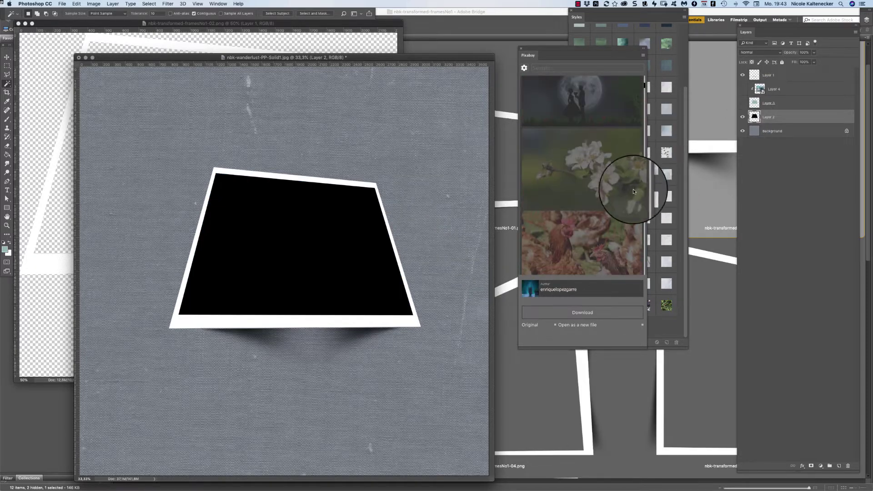
{"action": "left_click", "coordinate": [622, 193]}
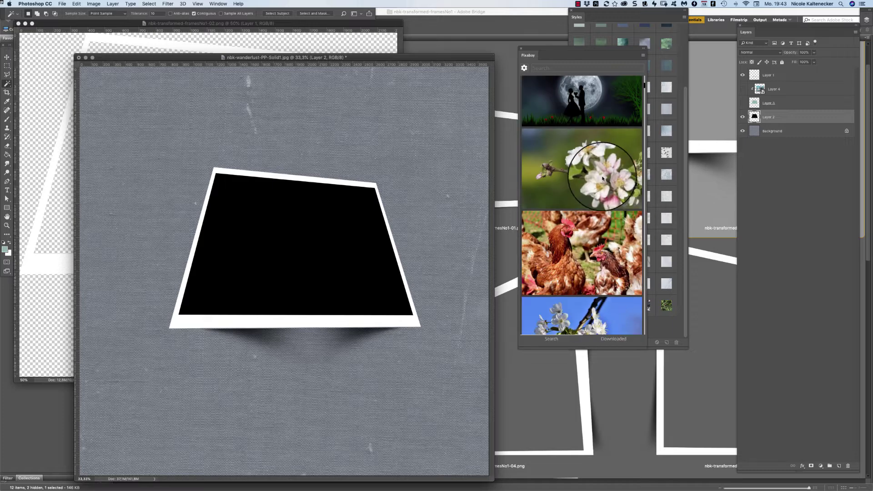
{"action": "left_click", "coordinate": [621, 193]}
{"action": "left_click", "coordinate": [592, 313]}
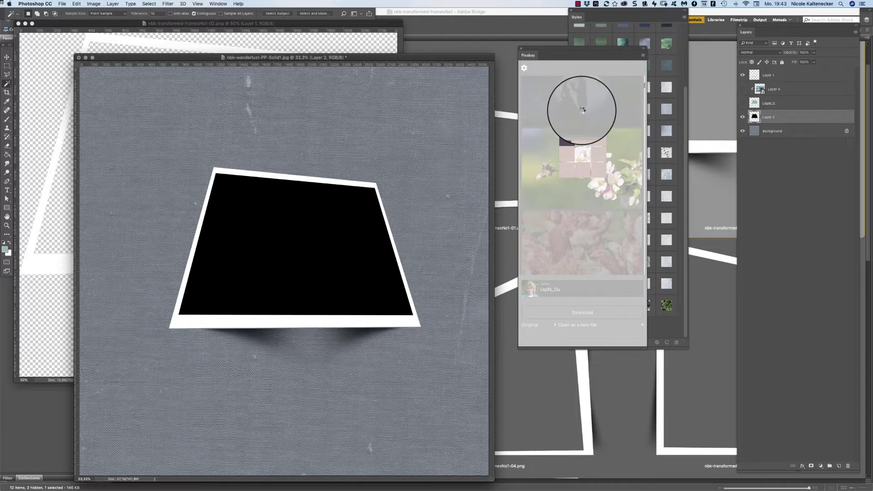
Copy the entire blossom photo from its file into the frame document above Layer 2 and clip it to the black shape.
{"action": "key", "text": "super+a"}
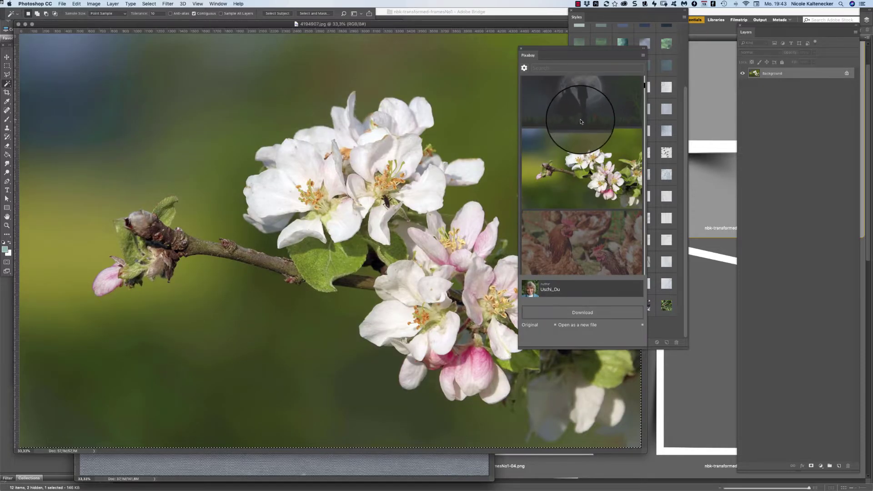
{"action": "key", "text": "super+w"}
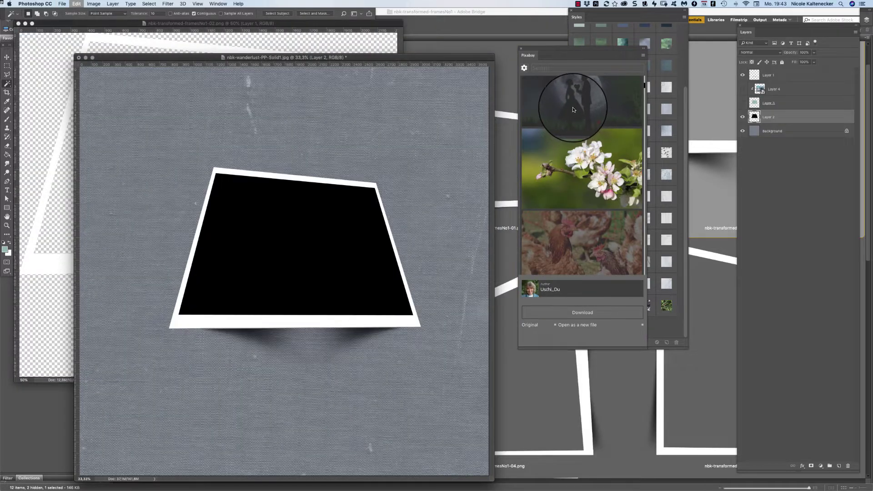
{"action": "key", "text": "super+v"}
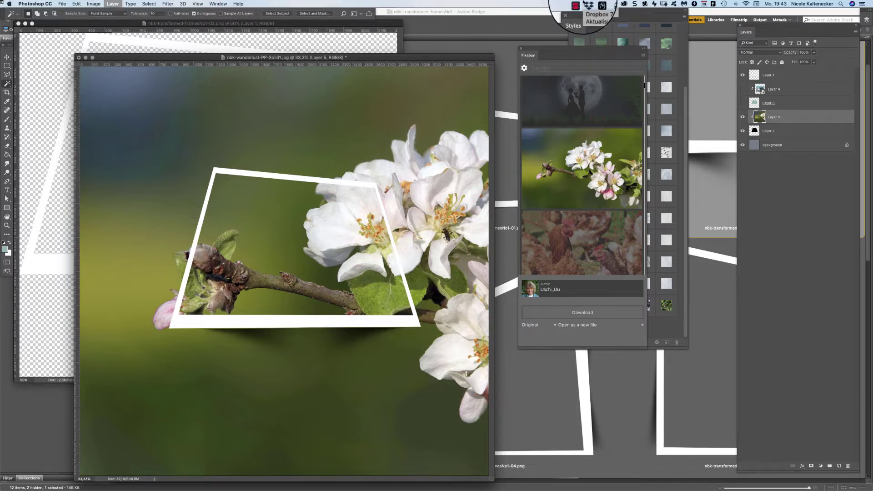
{"action": "key", "text": "super+alt+g"}
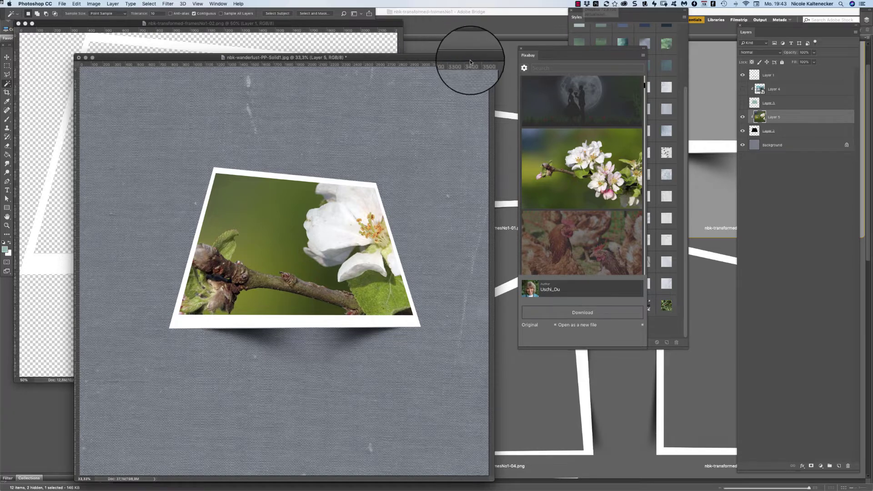
Convert the clipped blossom photo layer, Layer 5, to a smart object.
{"action": "key", "text": "super+minus"}
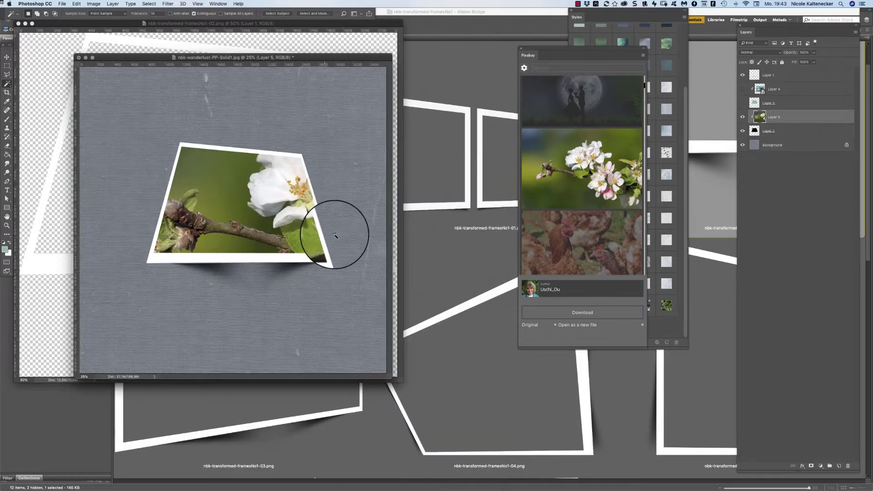
{"action": "left_click_drag", "start_coordinate": [391, 379], "coordinate": [418, 401]}
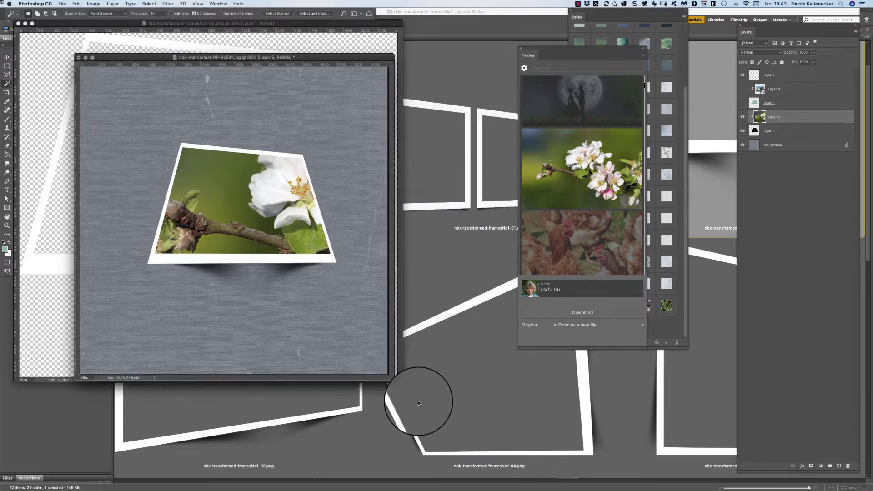
{"action": "right_click", "coordinate": [821, 115]}
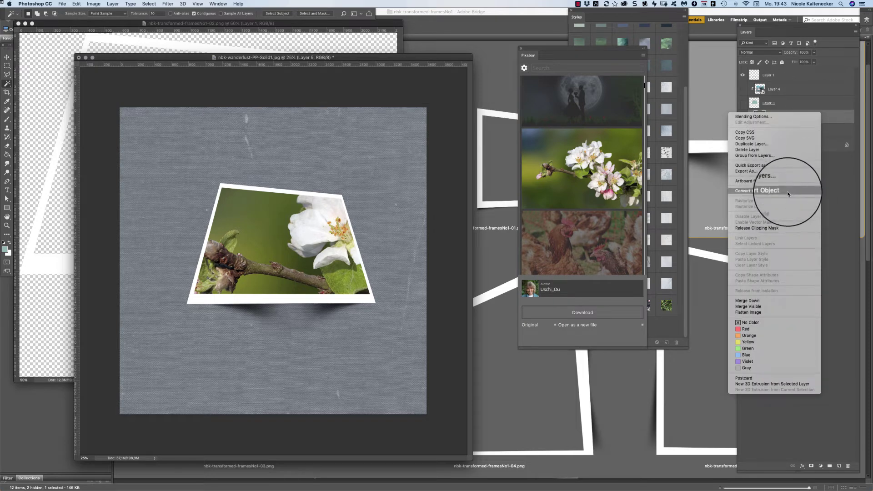
{"action": "left_click", "coordinate": [789, 190]}
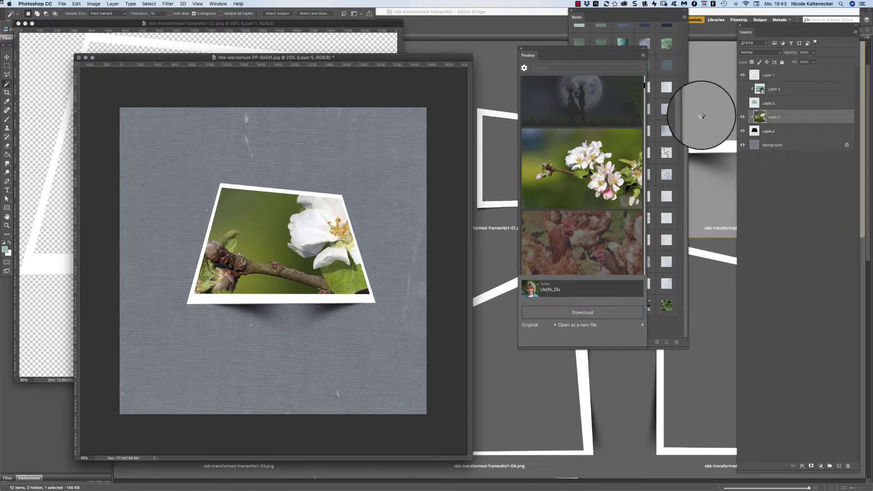
Scale the blossom photo to about 58.18% with Free Transform and position it so the blossoms fill the frame opening.
{"action": "key", "text": "ctrl+t"}
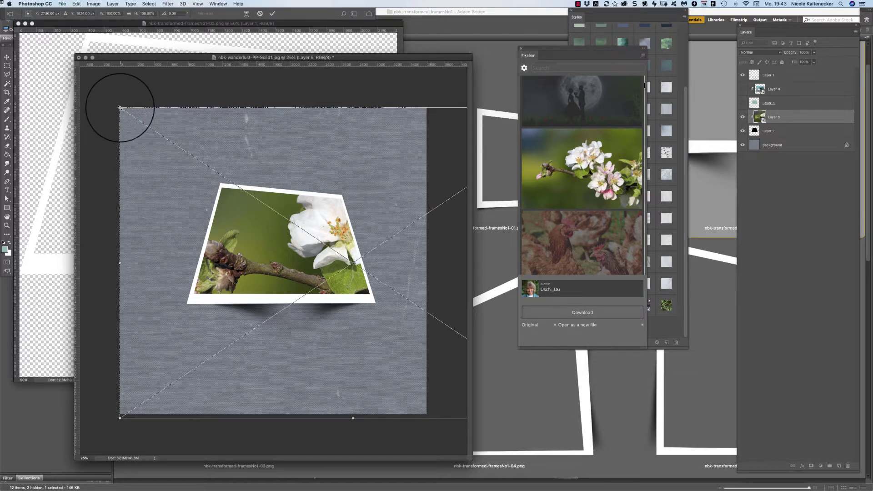
{"action": "left_click_drag", "start_coordinate": [120, 108], "coordinate": [189, 181]}
{"action": "left_click_drag", "start_coordinate": [341, 231], "coordinate": [295, 234]}
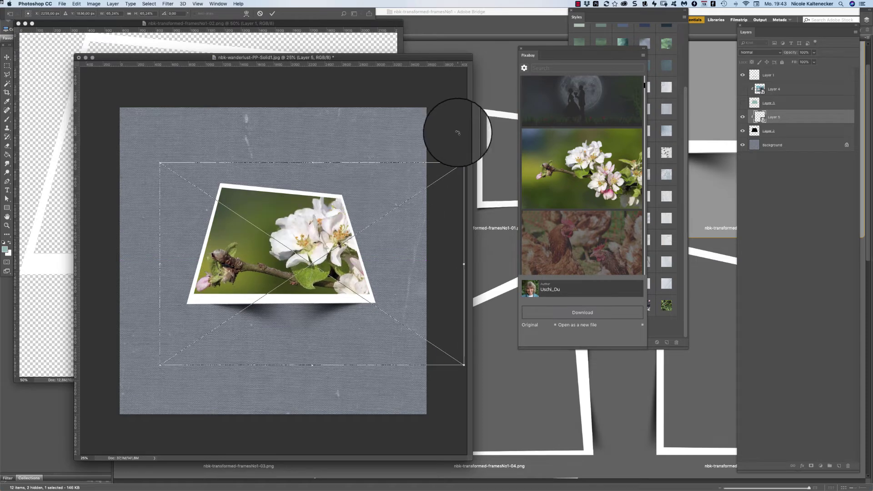
{"action": "left_click_drag", "start_coordinate": [463, 162], "coordinate": [422, 170]}
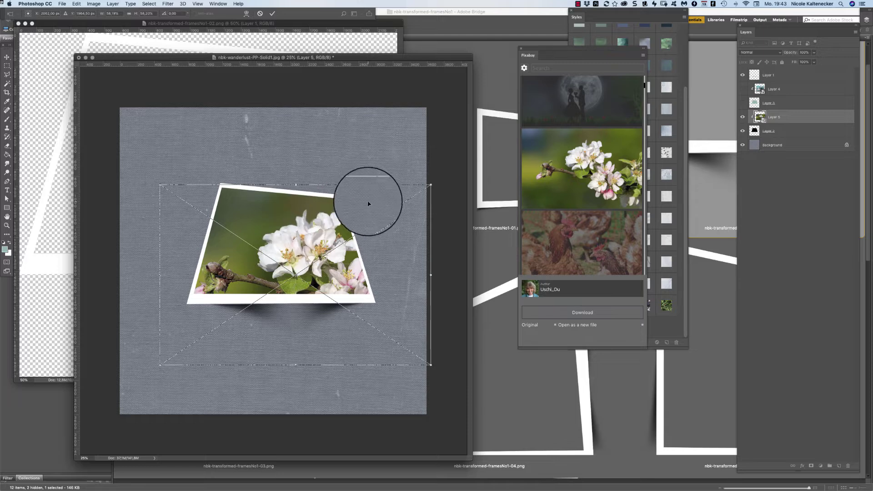
{"action": "left_click_drag", "start_coordinate": [345, 219], "coordinate": [348, 204]}
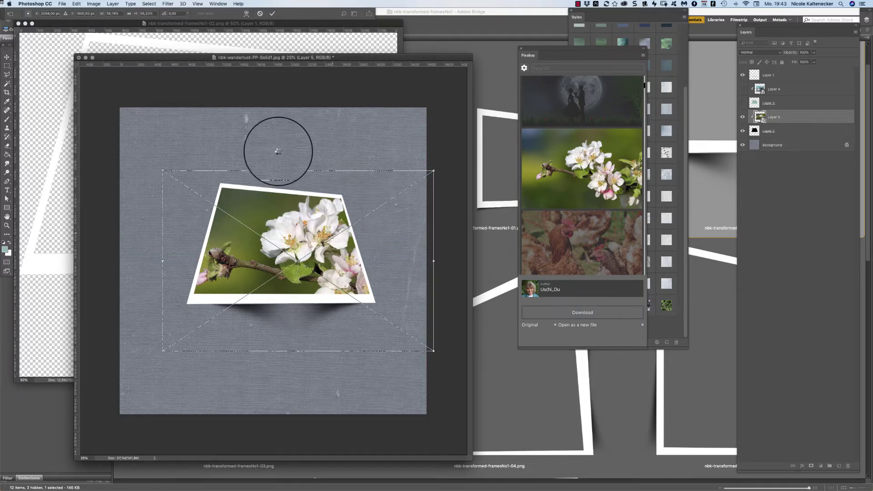
{"action": "key", "text": "Return"}
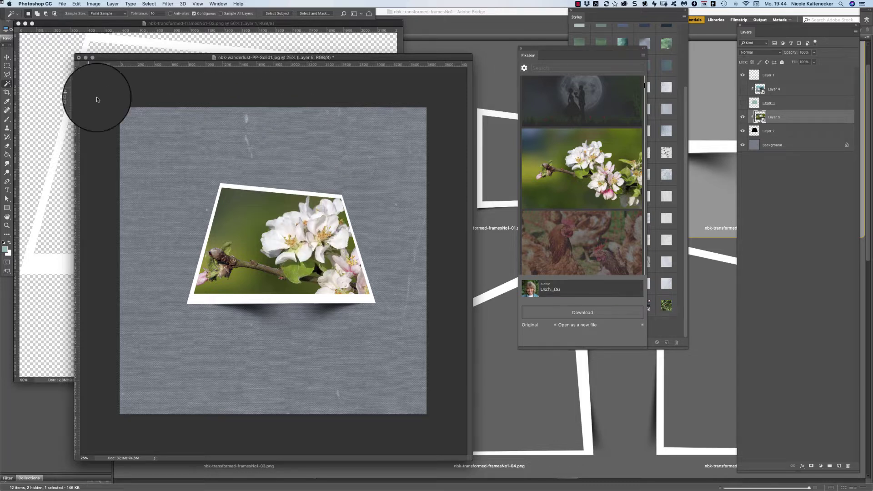
{"action": "left_click", "coordinate": [6, 57]}
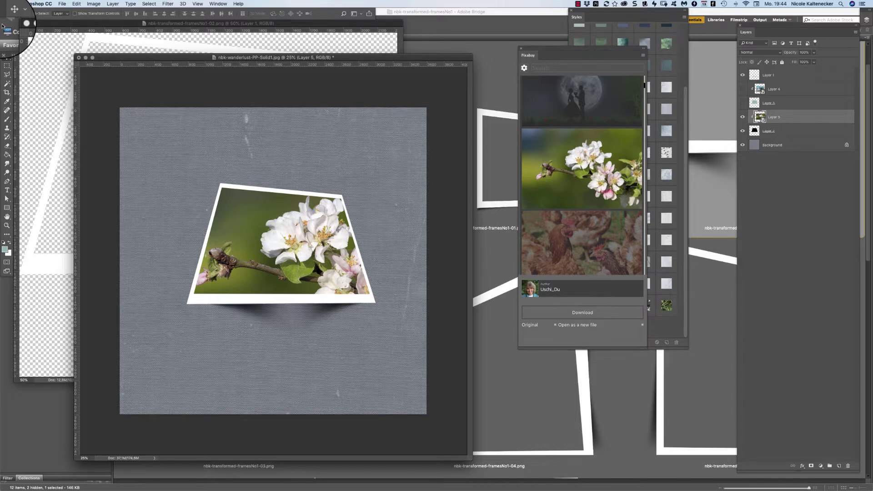
{"action": "left_click_drag", "start_coordinate": [316, 232], "coordinate": [317, 229]}
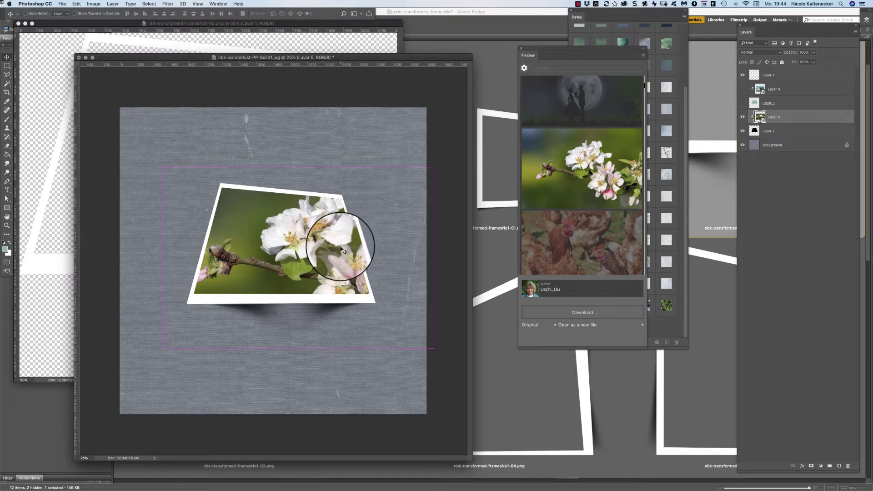
Distort the blossom photo by its corners to follow the frame's perspective, narrowing its upper edge and sloping it down to the right.
{"action": "key", "text": "super+t"}
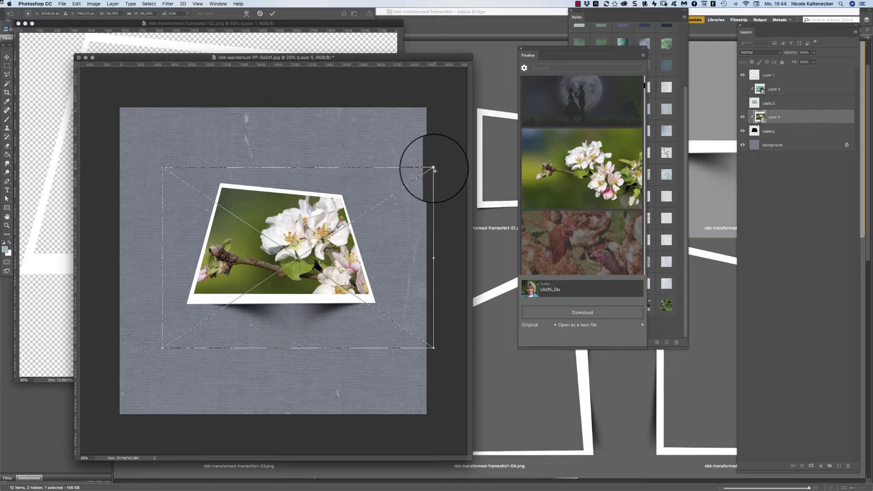
{"action": "left_click_drag", "start_coordinate": [434, 169], "coordinate": [416, 184]}
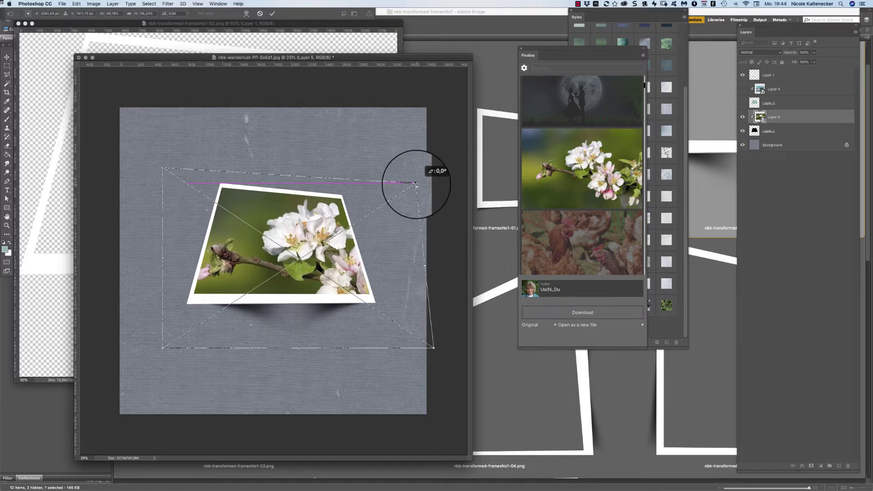
{"action": "left_click_drag", "start_coordinate": [163, 170], "coordinate": [174, 174]}
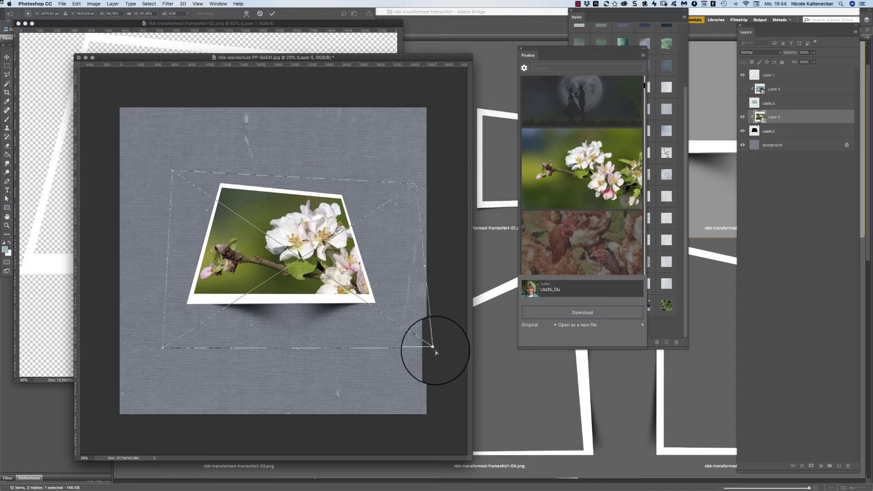
{"action": "left_click_drag", "start_coordinate": [434, 349], "coordinate": [437, 349]}
{"action": "left_click_drag", "start_coordinate": [260, 238], "coordinate": [270, 238]}
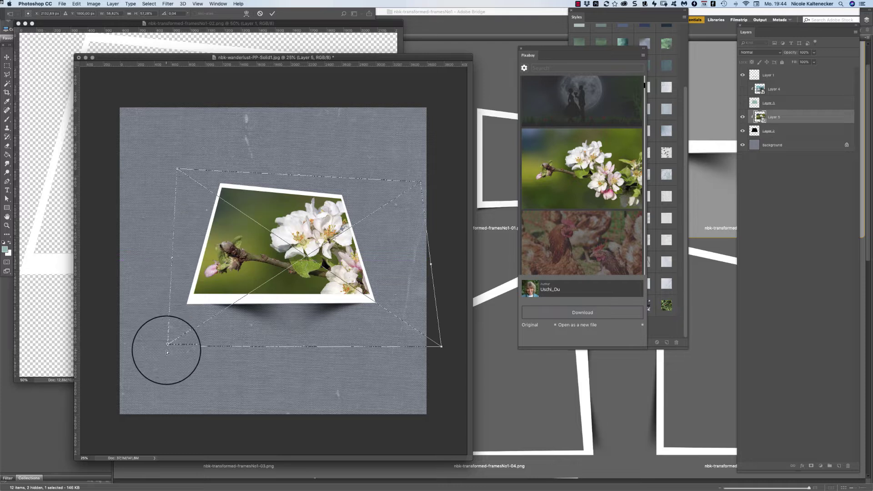
{"action": "left_click_drag", "start_coordinate": [168, 347], "coordinate": [165, 338]}
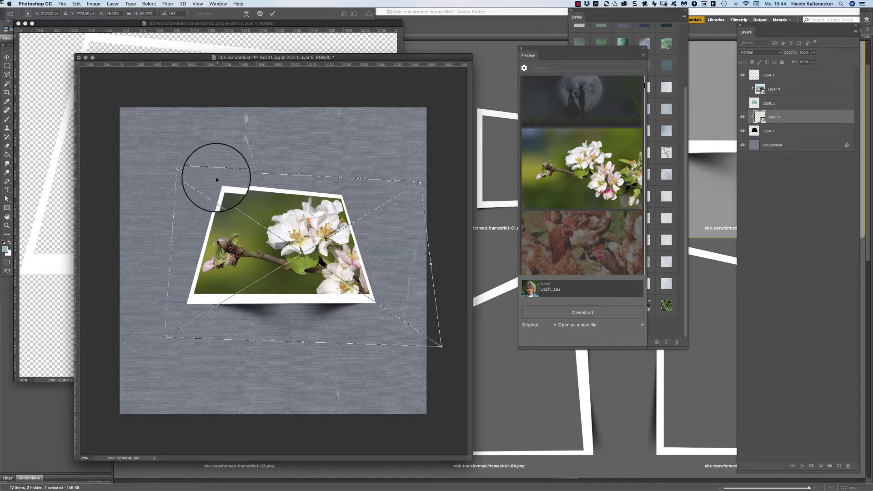
{"action": "left_click_drag", "start_coordinate": [177, 169], "coordinate": [183, 168]}
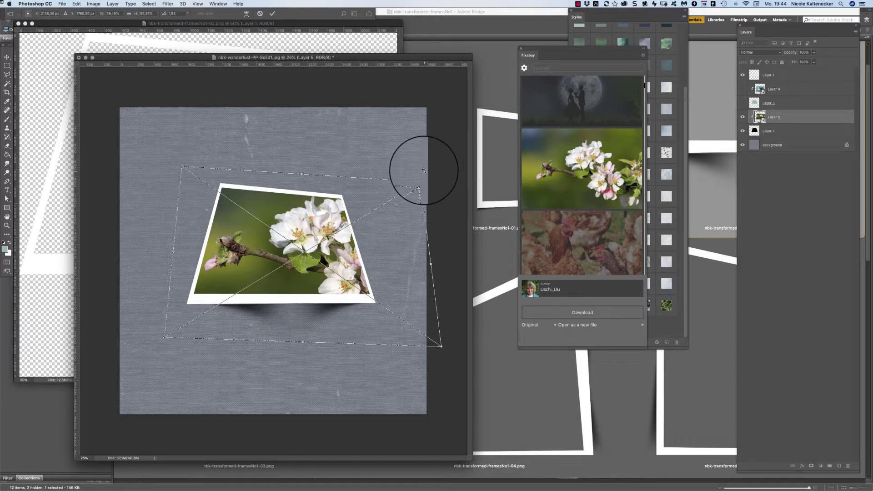
{"action": "left_click_drag", "start_coordinate": [418, 184], "coordinate": [411, 191]}
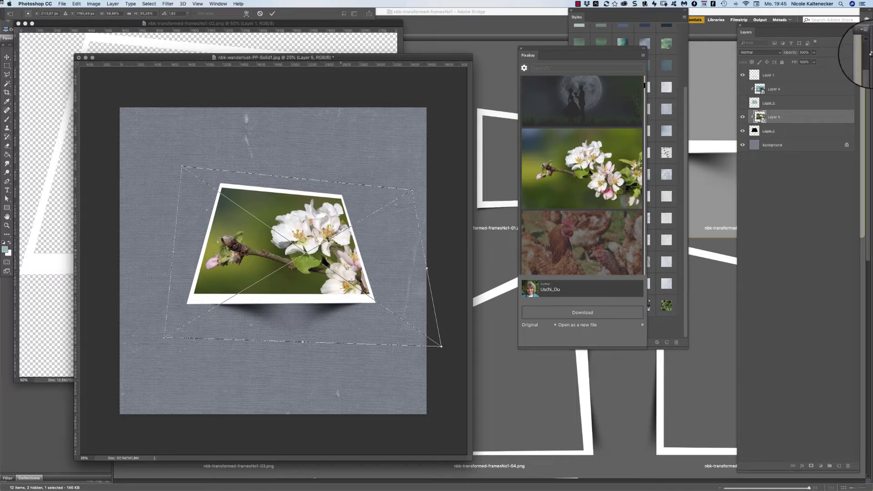
{"action": "key", "text": "Return"}
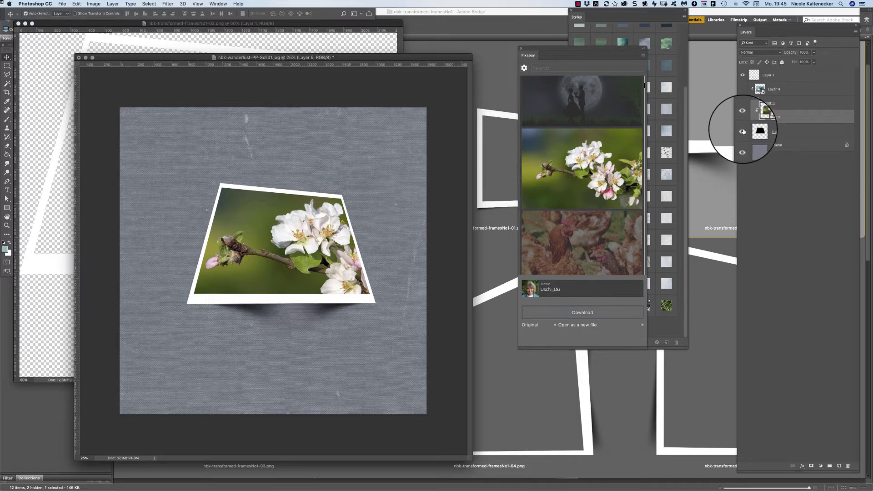
Hide all layers above the background, and open nbk-transformed-framesNo1-01.png from Adobe Bridge.
{"action": "left_click_drag", "start_coordinate": [742, 132], "coordinate": [742, 73]}
{"action": "double_click", "coordinate": [512, 238]}
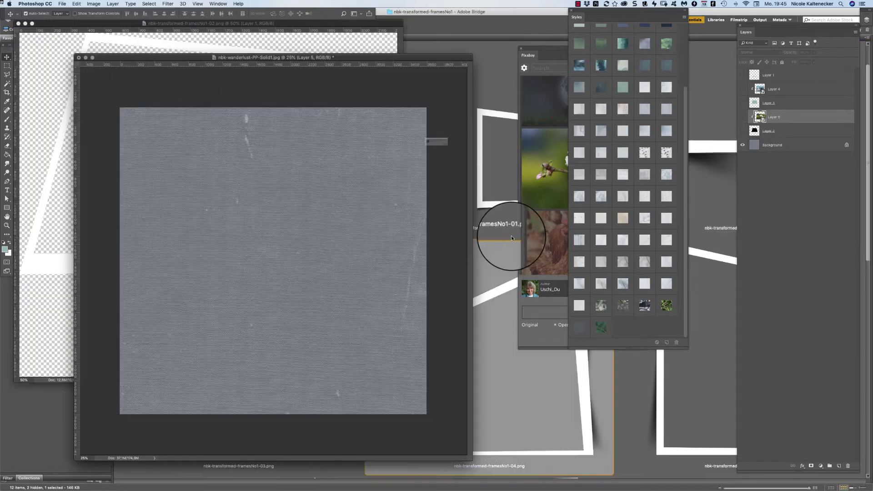
{"action": "left_click", "coordinate": [501, 157]}
{"action": "left_click", "coordinate": [714, 87]}
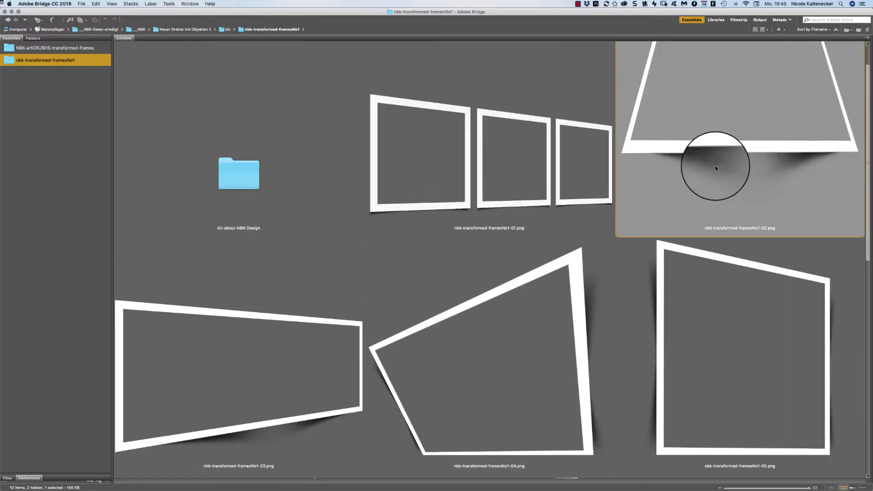
{"action": "double_click", "coordinate": [540, 175]}
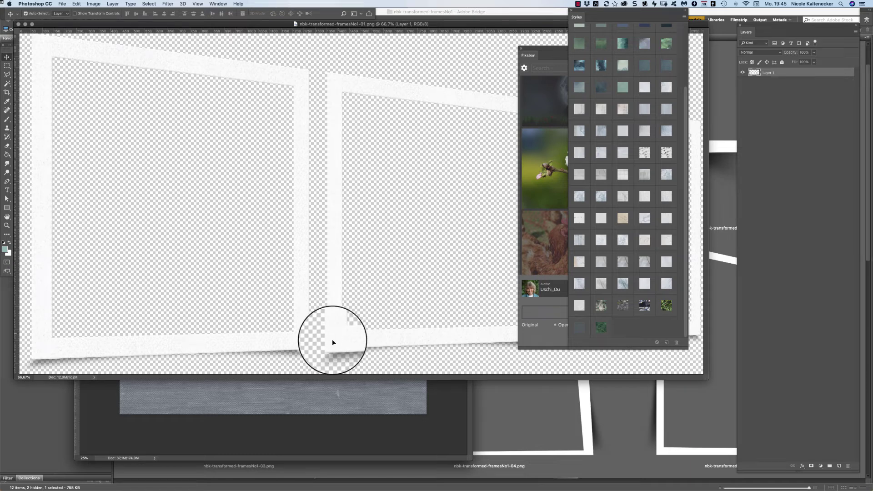
Copy the triple frame into the blue-gray background document, position it across the middle, and close the source frame files.
{"action": "left_click_drag", "start_coordinate": [333, 341], "coordinate": [311, 392]}
{"action": "left_click_drag", "start_coordinate": [311, 355], "coordinate": [268, 261]}
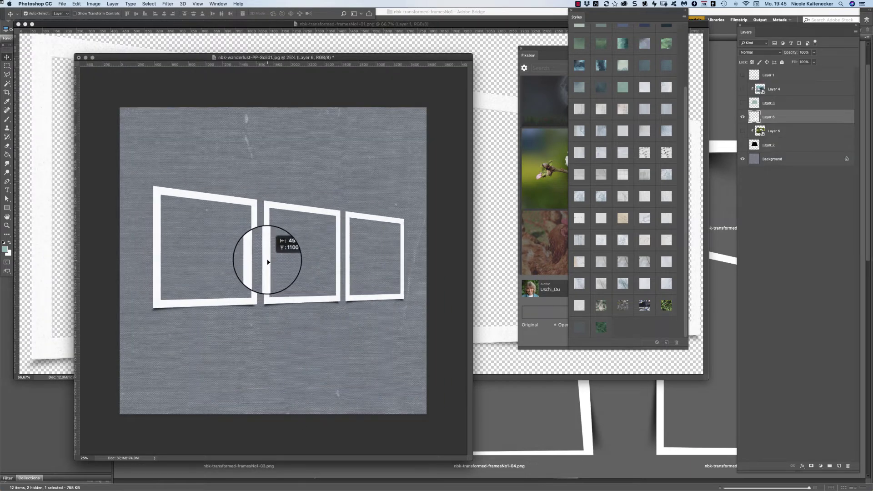
{"action": "left_click", "coordinate": [37, 213]}
{"action": "key", "text": "super+w"}
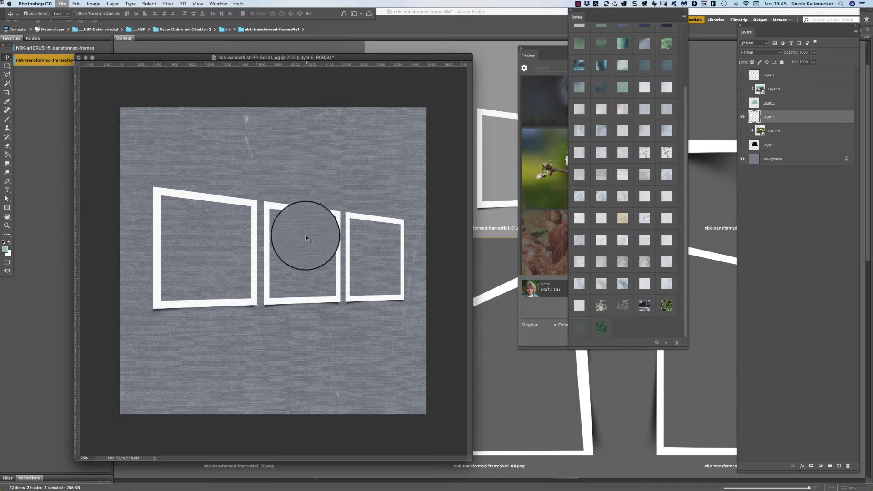
{"action": "left_click_drag", "start_coordinate": [334, 213], "coordinate": [336, 217]}
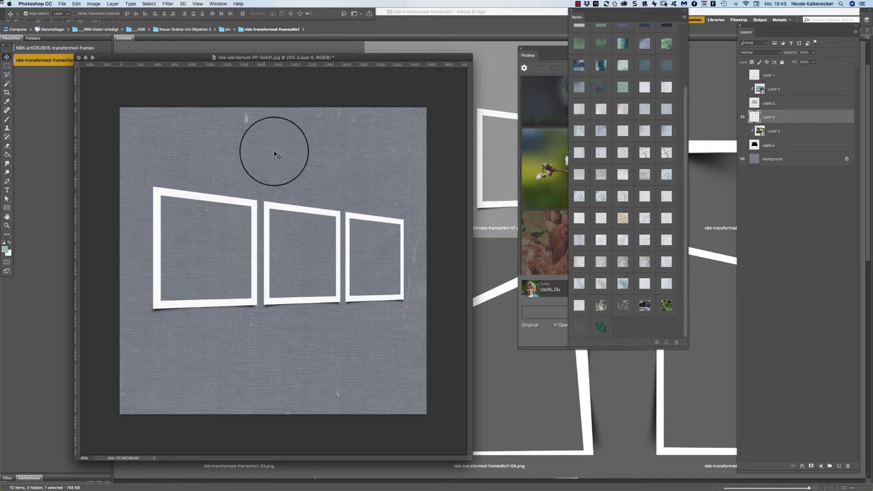
Move the triple-frame layer directly above the background, and group and hide all the layers above it.
{"action": "left_click", "coordinate": [7, 84]}
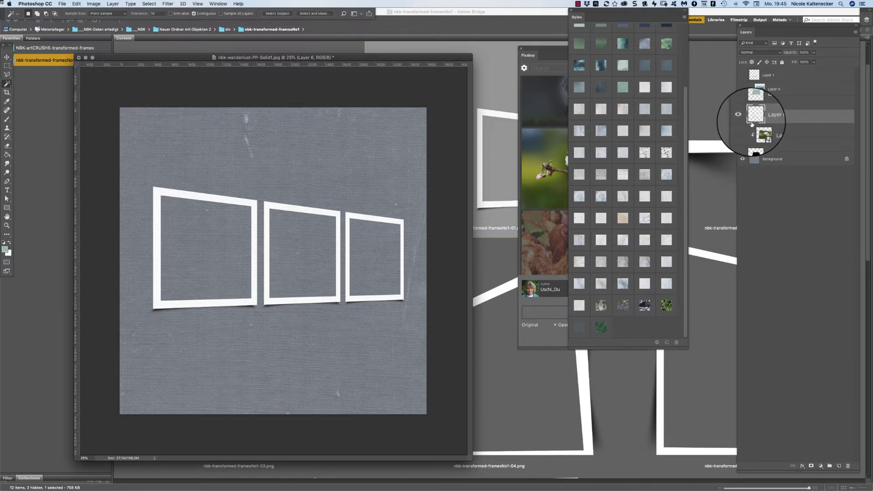
{"action": "left_click_drag", "start_coordinate": [807, 116], "coordinate": [801, 138]}
{"action": "left_click", "coordinate": [799, 133]}
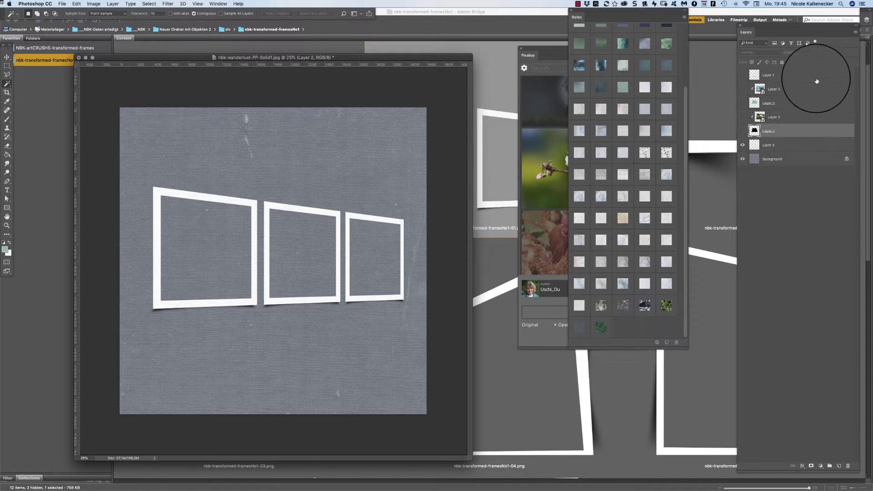
{"action": "left_click", "coordinate": [804, 71], "text": "shift"}
{"action": "key", "text": "super+g"}
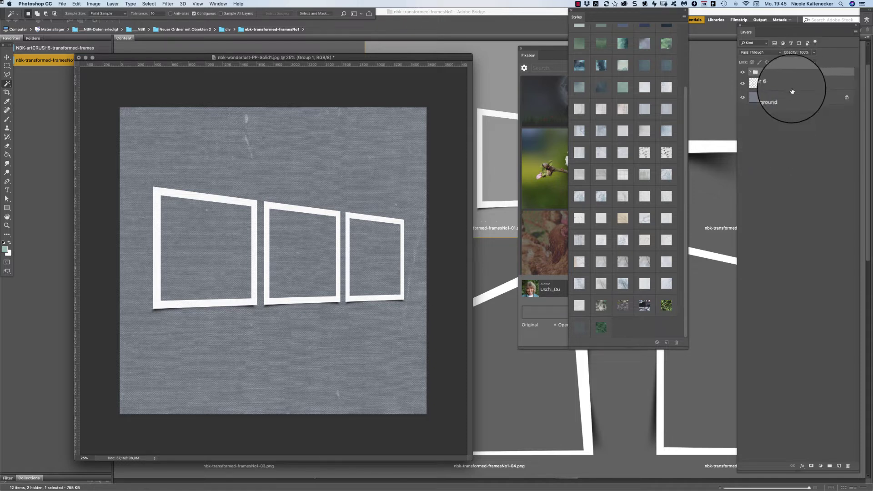
{"action": "left_click", "coordinate": [743, 72]}
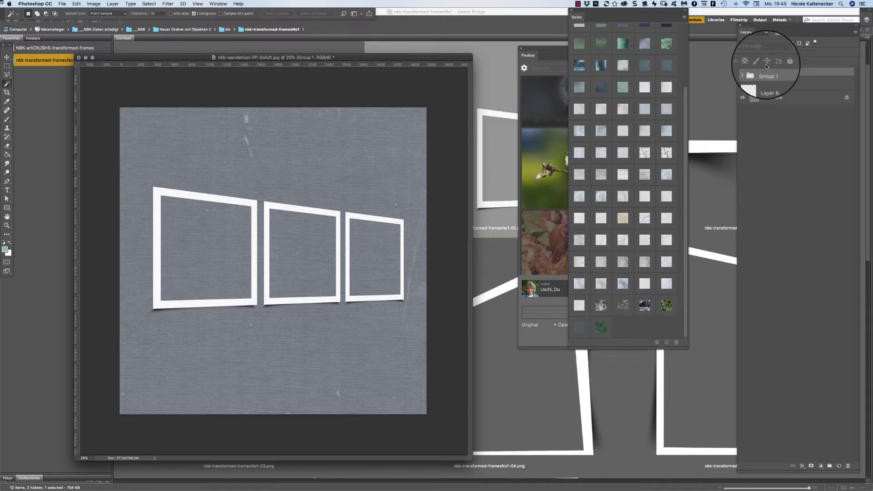
{"action": "left_click", "coordinate": [392, 200]}
{"action": "left_click", "coordinate": [492, 156]}
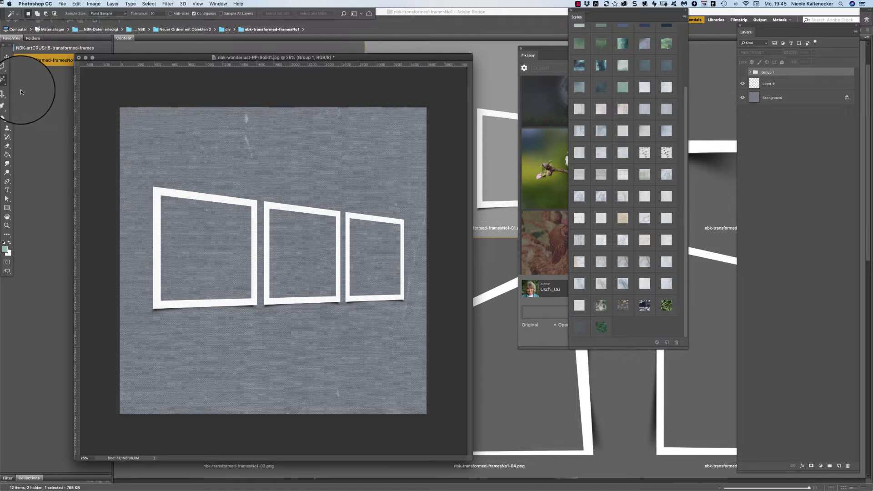
Set the Magic Wand tolerance to 20 and make the triple-frame layer, Layer 6, active.
{"action": "left_click", "coordinate": [153, 13]}
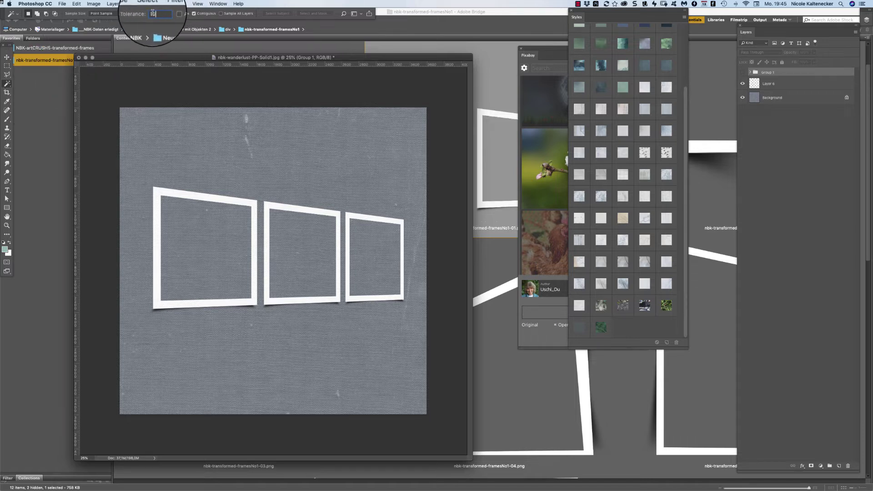
{"action": "left_click_drag", "start_coordinate": [153, 13], "coordinate": [135, 12]}
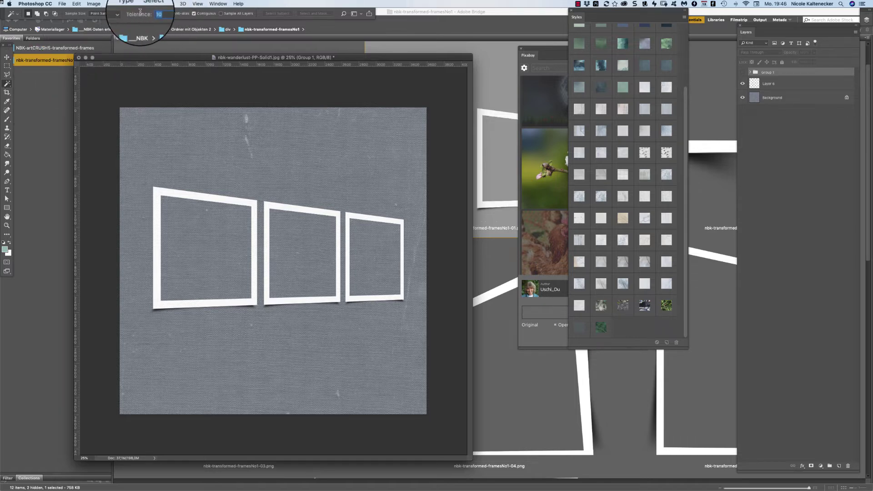
{"action": "type", "text": "20"}
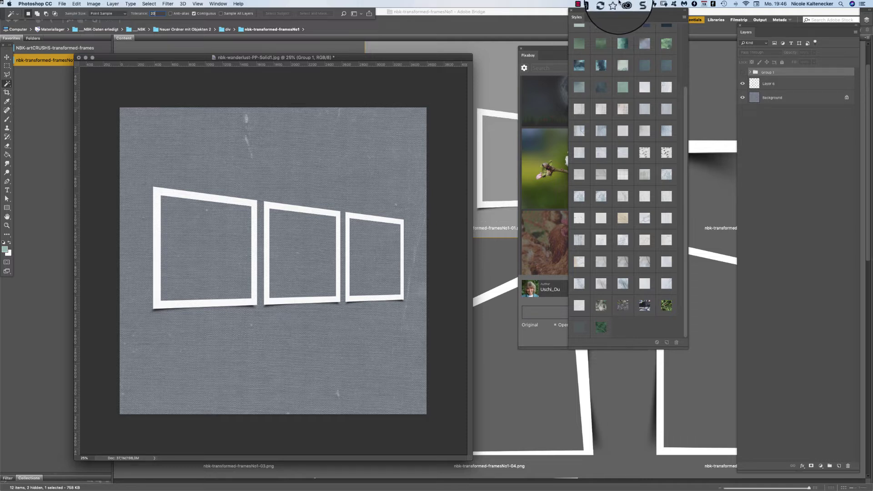
{"action": "key", "text": "Return"}
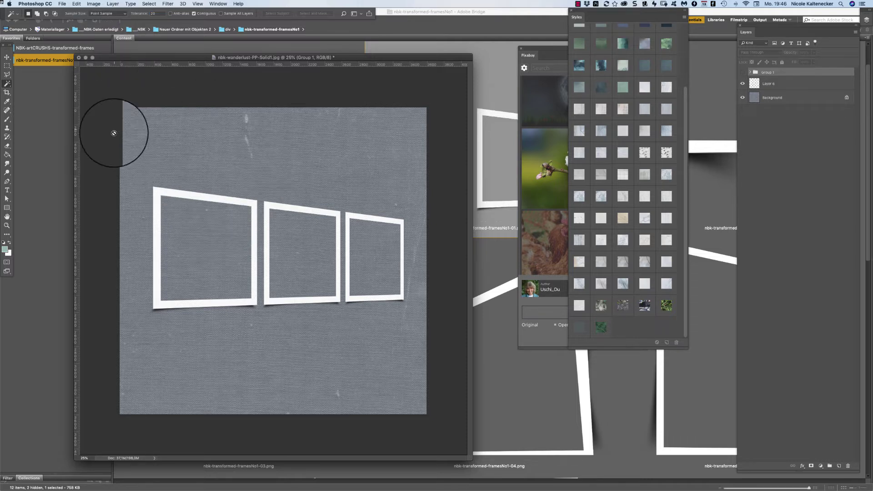
{"action": "left_click", "coordinate": [799, 83]}
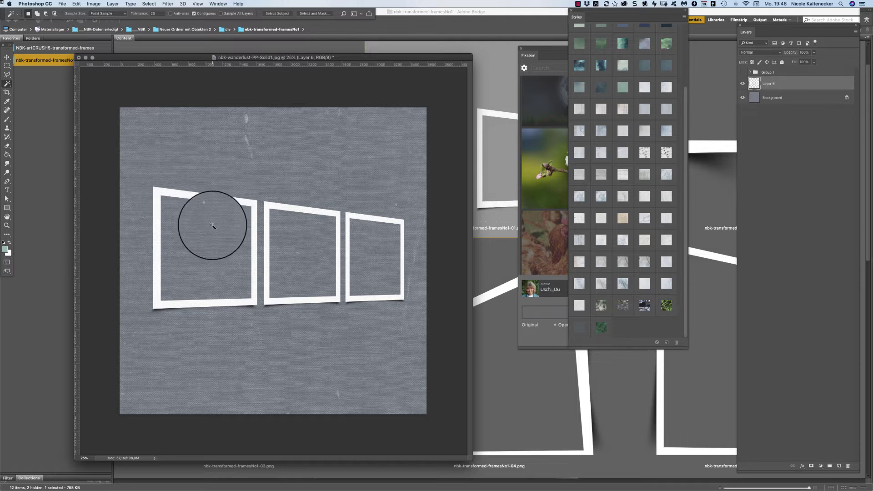
Select the largest frame's opening with the Magic Wand, copy that background area to a new layer, and invert the layer's colors.
{"action": "left_click", "coordinate": [227, 237]}
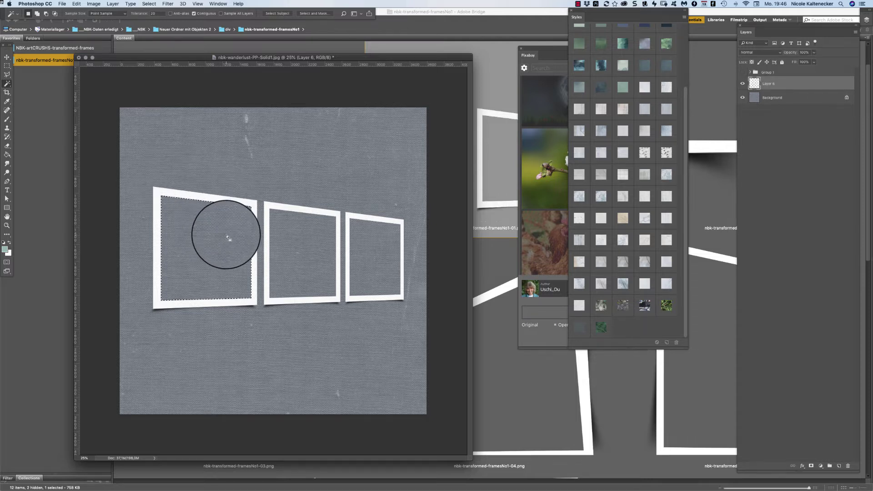
{"action": "left_click", "coordinate": [793, 98]}
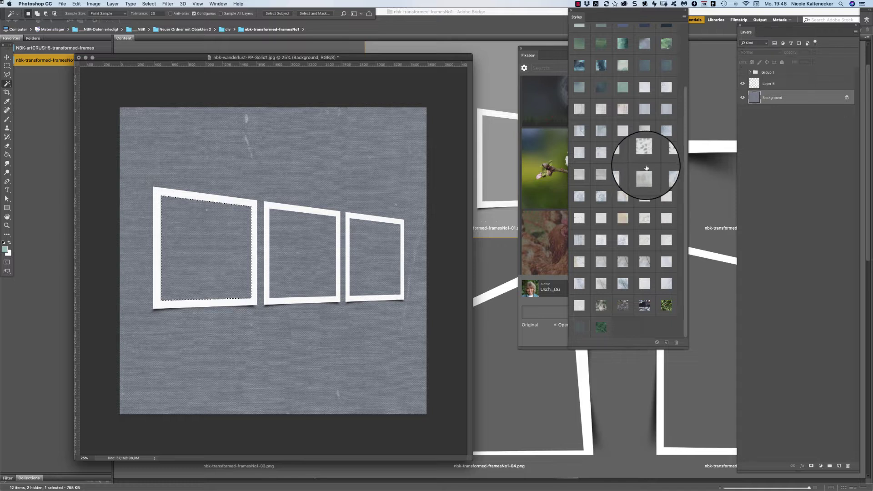
{"action": "key", "text": "super+j"}
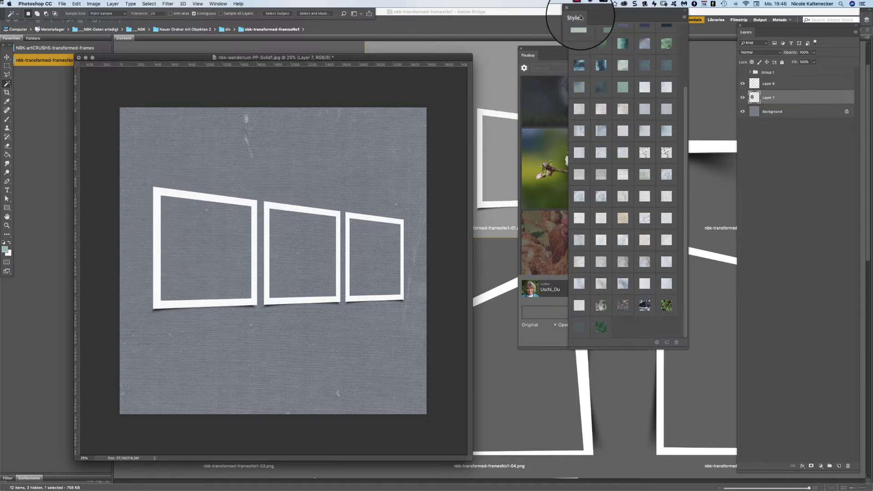
{"action": "left_click", "coordinate": [742, 111]}
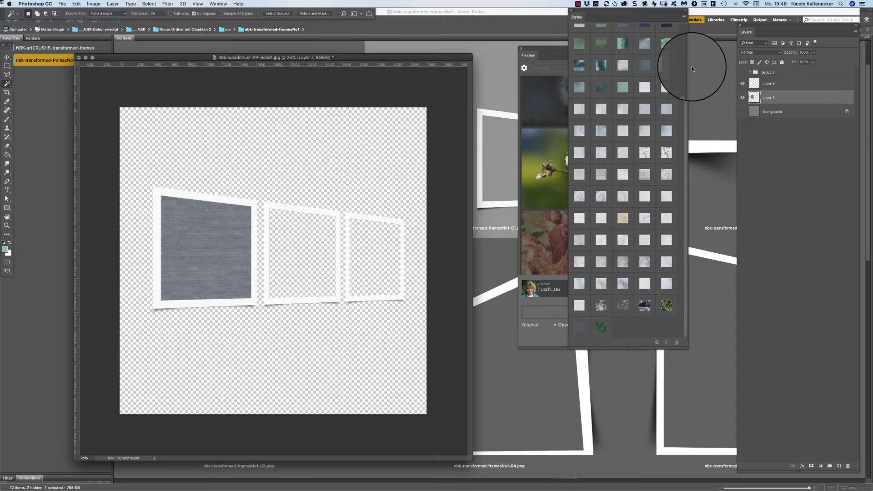
{"action": "left_click", "coordinate": [742, 112]}
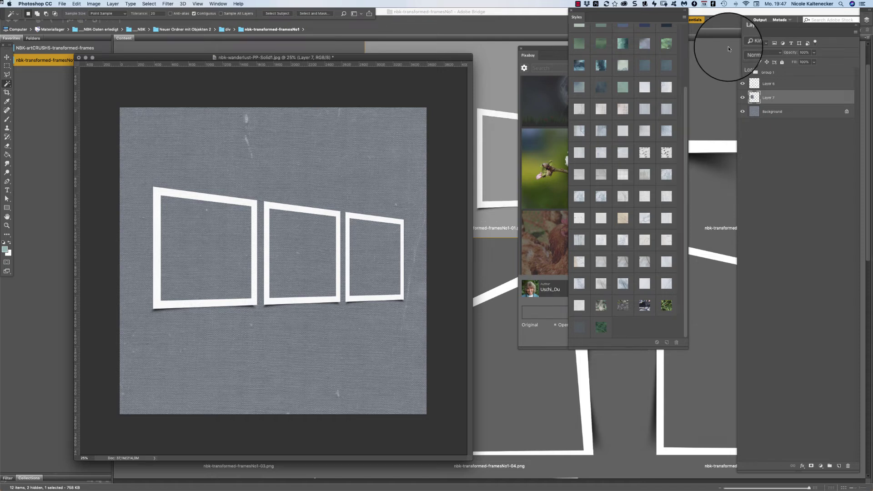
{"action": "key", "text": "super+i"}
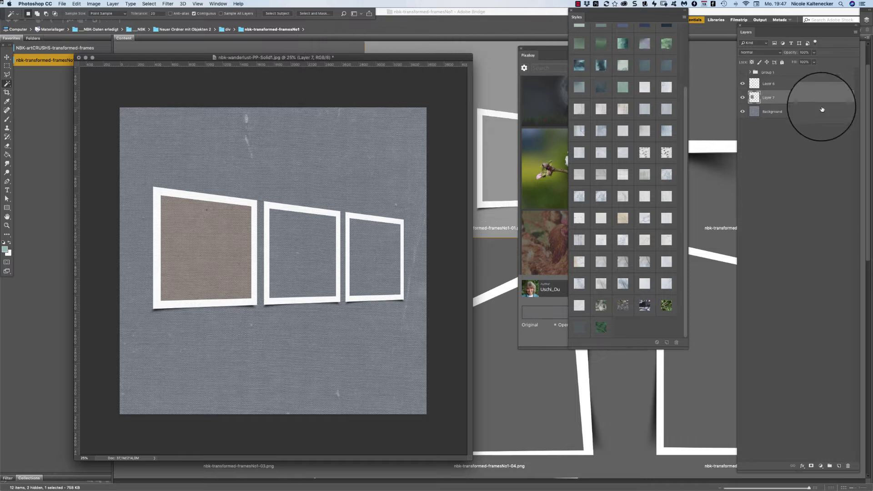
Make a color-inverted mask layer for the middle frame by selecting its opening on Layer 6 and copying that area from the background.
{"action": "left_click", "coordinate": [798, 87]}
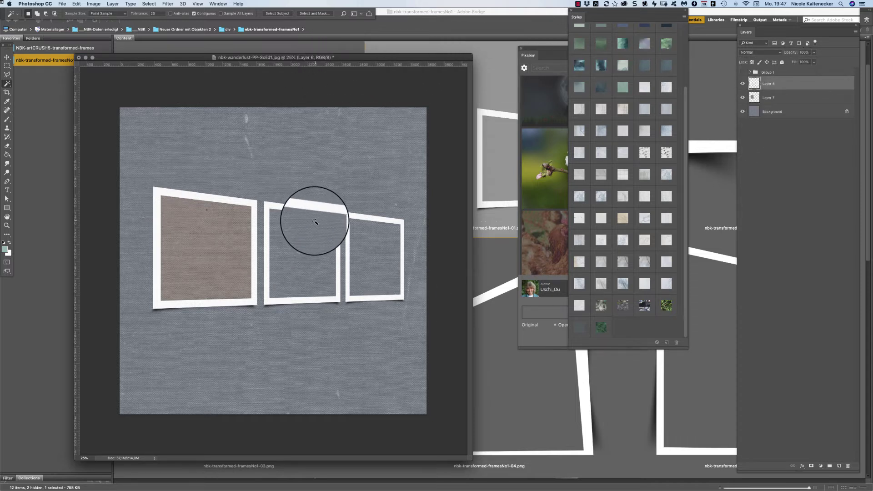
{"action": "left_click", "coordinate": [307, 237]}
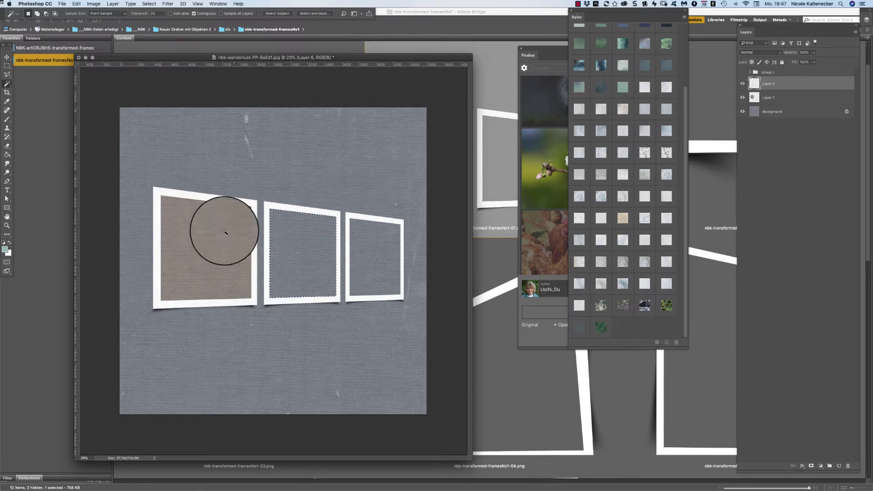
{"action": "left_click", "coordinate": [779, 112]}
{"action": "key", "text": "ctrl+j"}
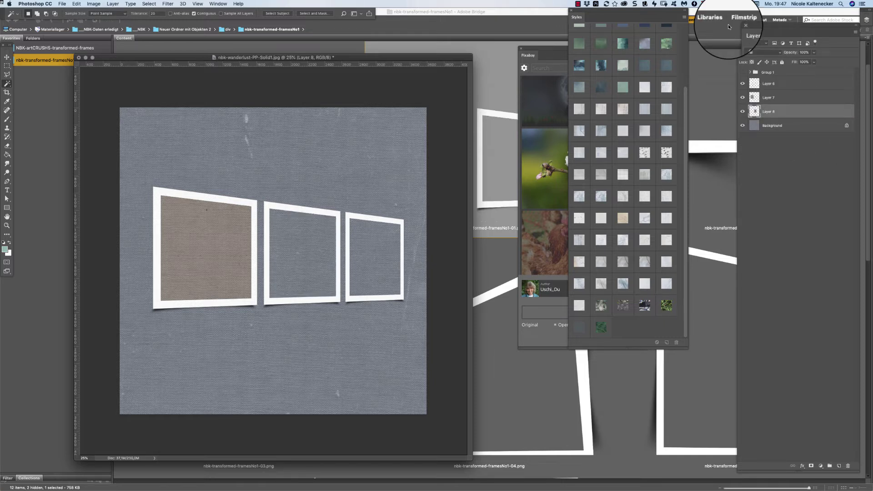
{"action": "key", "text": "super+i"}
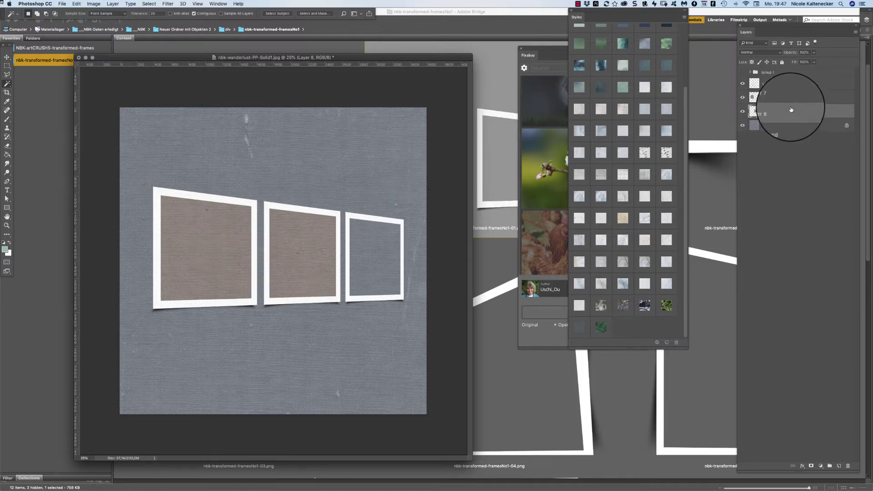
Create a color-inverted mask layer directly above the background from the opening of the smallest frame.
{"action": "left_click", "coordinate": [775, 84]}
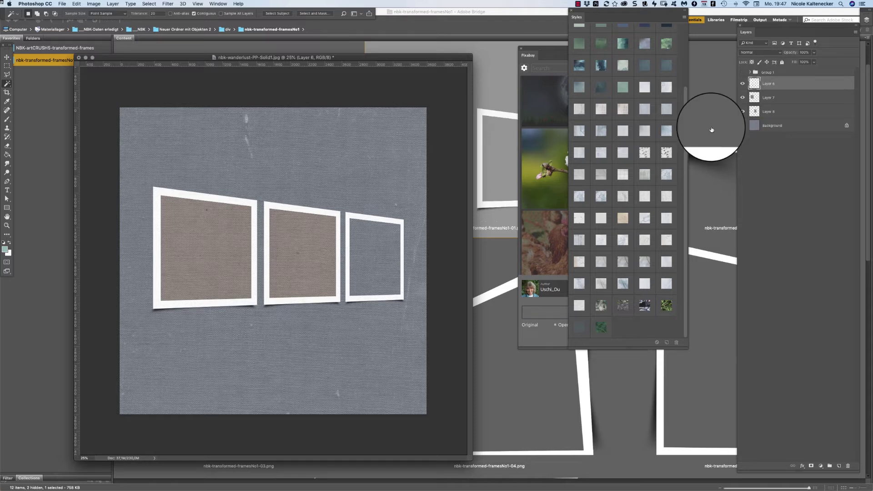
{"action": "left_click", "coordinate": [380, 250]}
{"action": "left_click", "coordinate": [787, 126]}
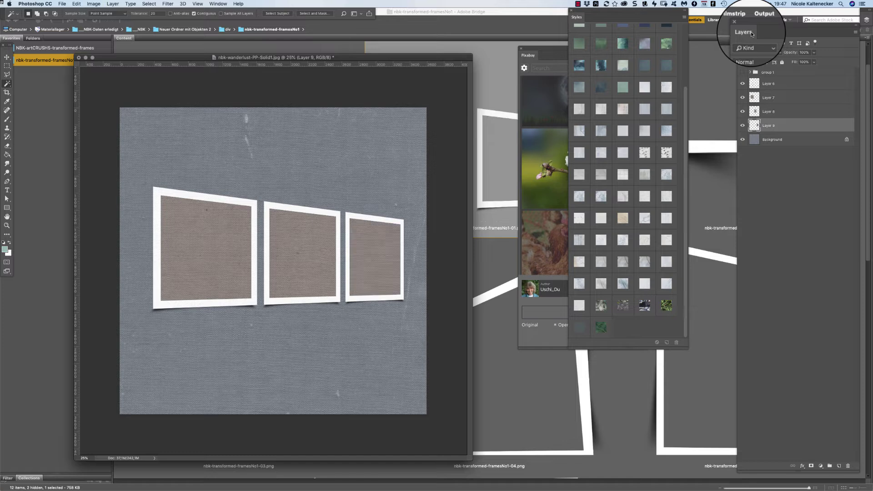
Find the Pixabay photo of fluffy seed heads in a thimble and download it as a new file at original size.
{"action": "left_click", "coordinate": [7, 57]}
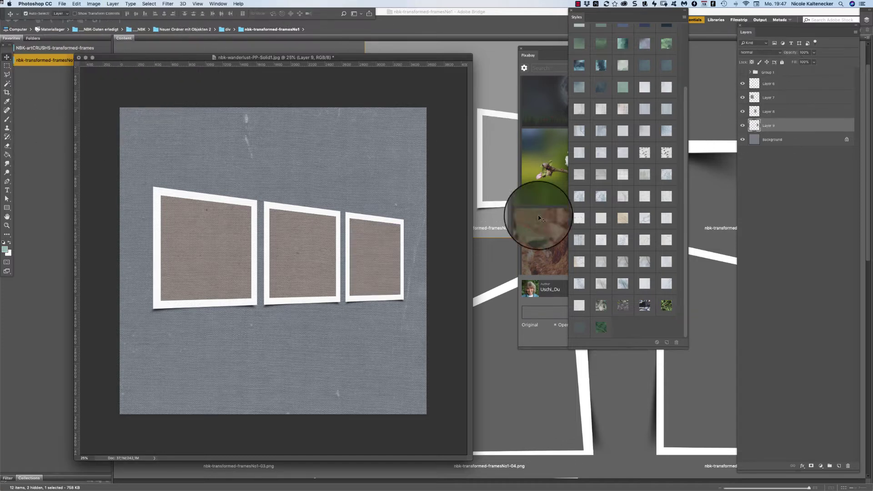
{"action": "left_click_drag", "start_coordinate": [437, 57], "coordinate": [456, 55]}
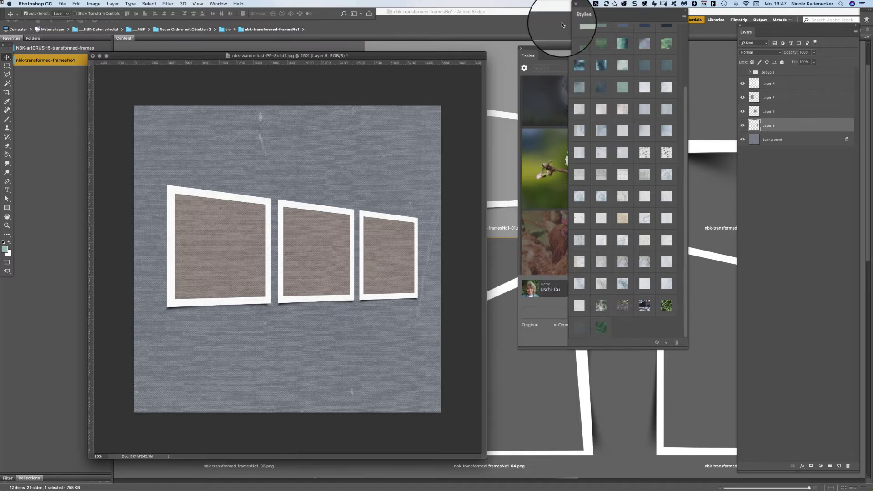
{"action": "left_click", "coordinate": [551, 52]}
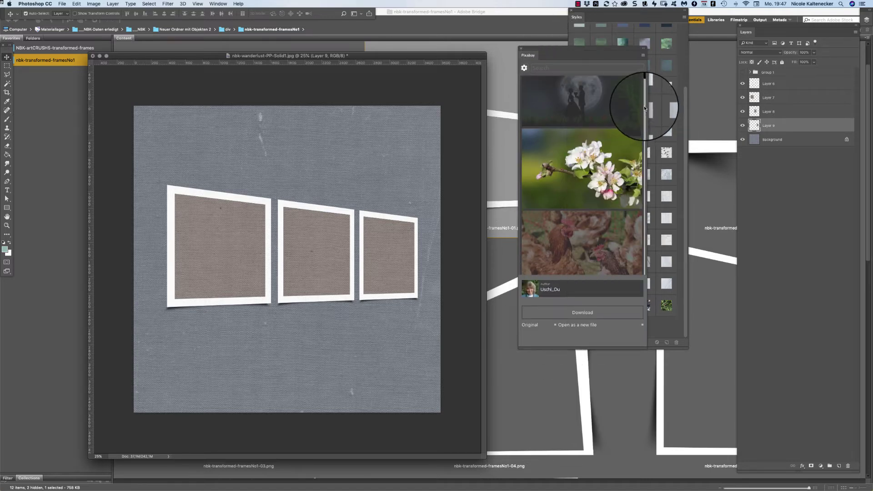
{"action": "scroll", "coordinate": [645, 110], "scroll_direction": "down", "scroll_amount": 5}
{"action": "scroll", "coordinate": [640, 254], "scroll_direction": "down", "scroll_amount": 5}
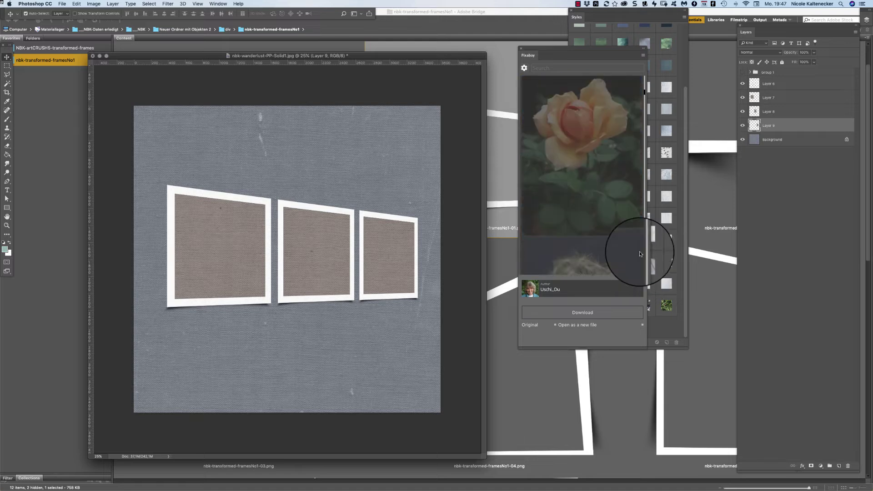
{"action": "left_click", "coordinate": [602, 135]}
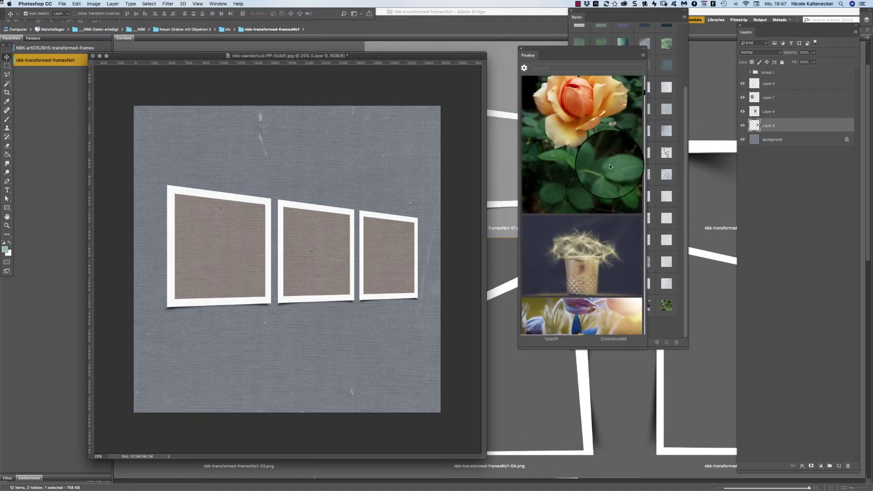
{"action": "left_click", "coordinate": [585, 243]}
{"action": "left_click", "coordinate": [587, 314]}
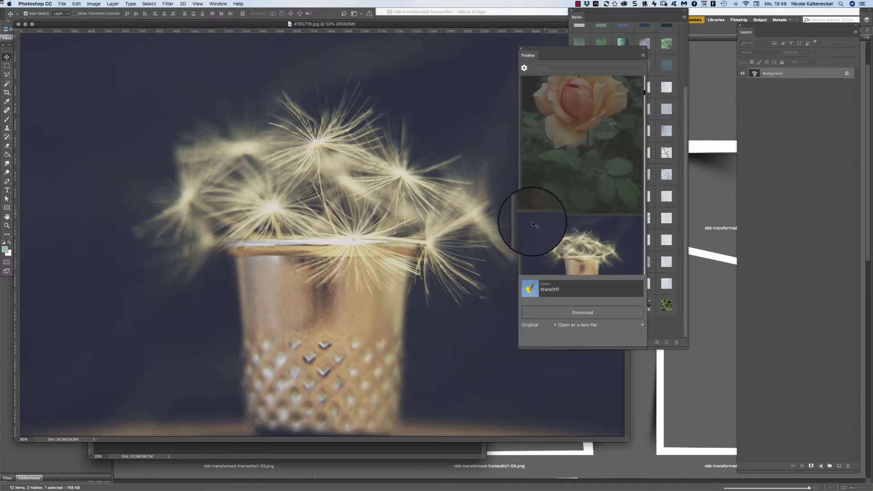
Arrange the thimble photo and the frame document side by side, and copy the entire photo to the clipboard.
{"action": "key", "text": "super+minus"}
{"action": "key", "text": "super+minus"}
{"action": "key", "text": "super+minus"}
{"action": "key", "text": "super+minus"}
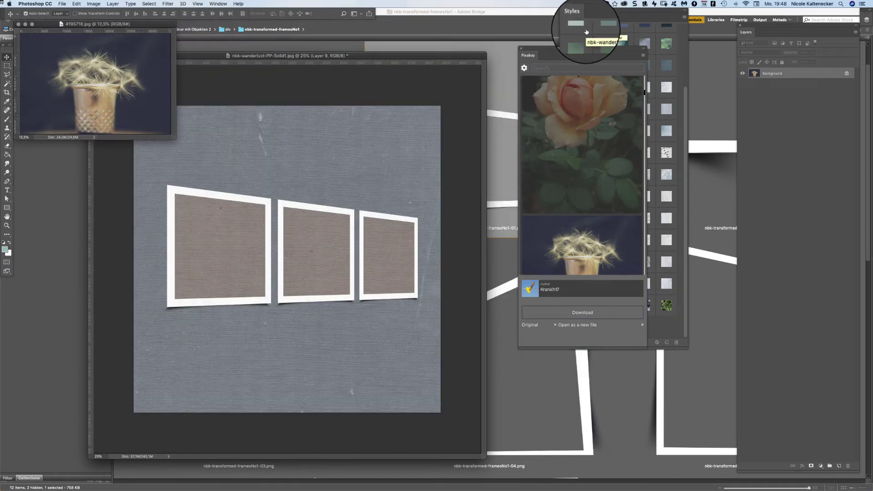
{"action": "left_click", "coordinate": [412, 63]}
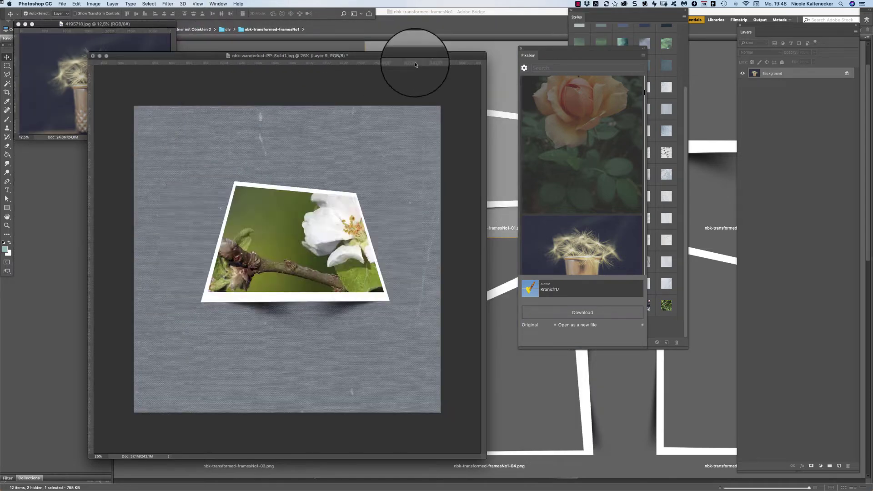
{"action": "left_click_drag", "start_coordinate": [410, 55], "coordinate": [435, 58]}
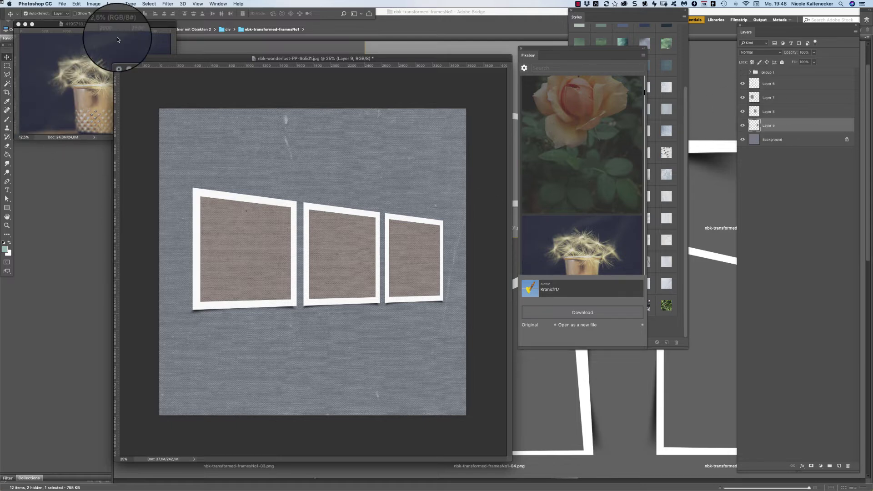
{"action": "left_click", "coordinate": [73, 78]}
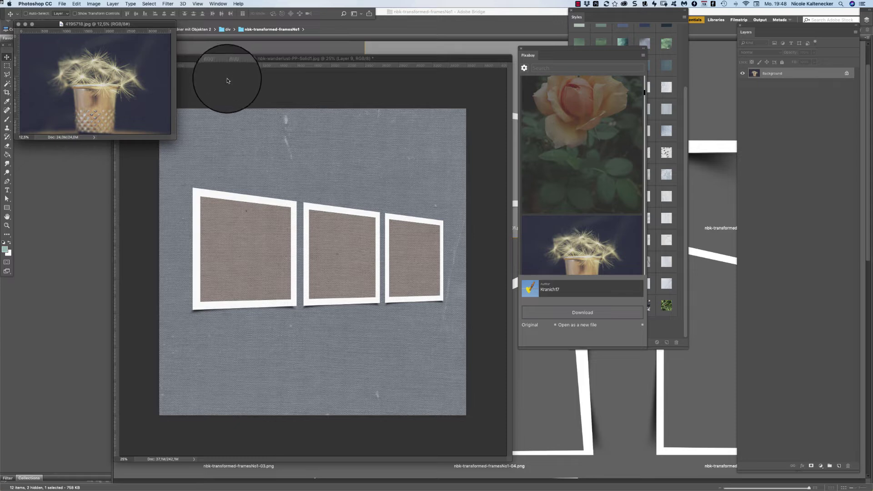
{"action": "key", "text": "super+a"}
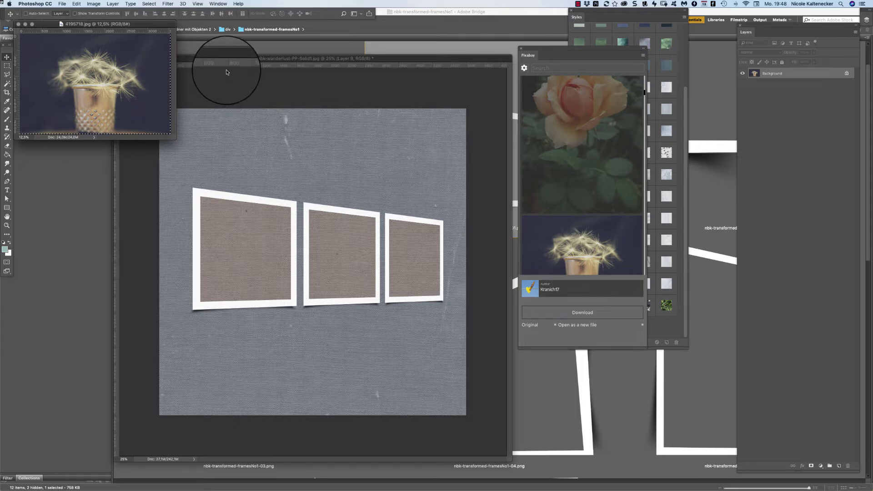
{"action": "left_click_drag", "start_coordinate": [132, 27], "coordinate": [141, 36]}
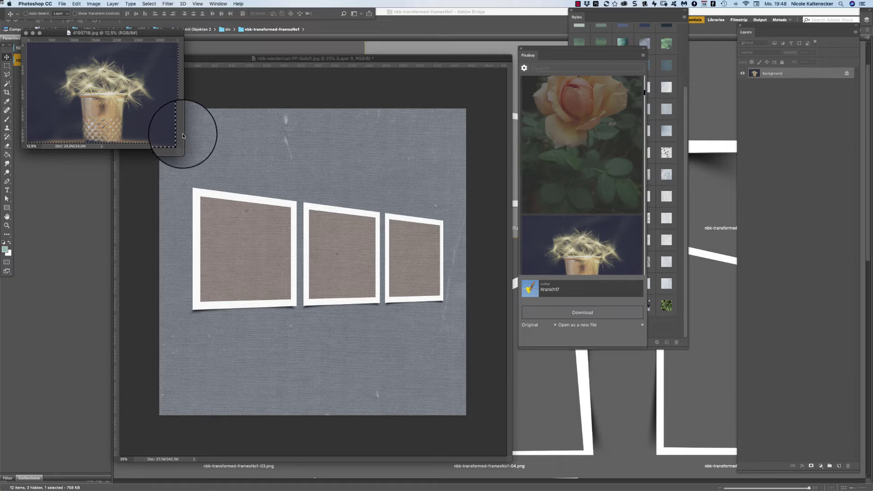
{"action": "key", "text": "super+c"}
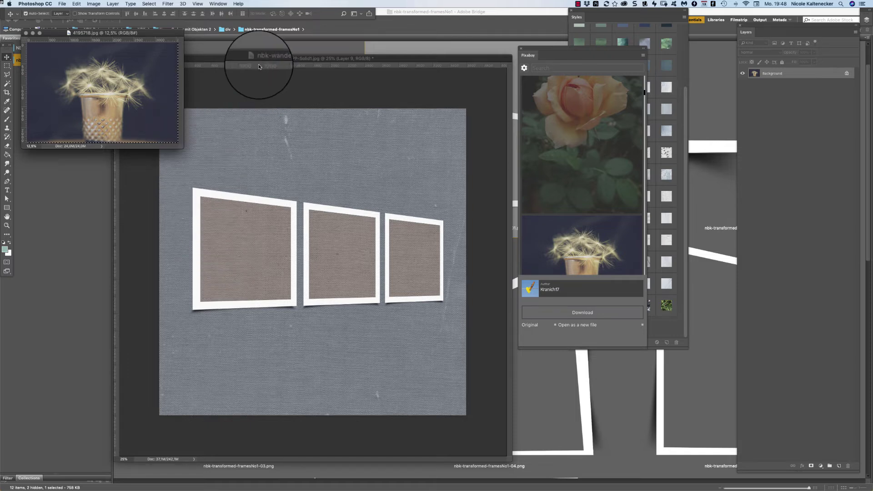
Paste the thimble photo above Layer 9 in the frame document and clip it to the smallest frame's mask layer.
{"action": "left_click", "coordinate": [292, 64]}
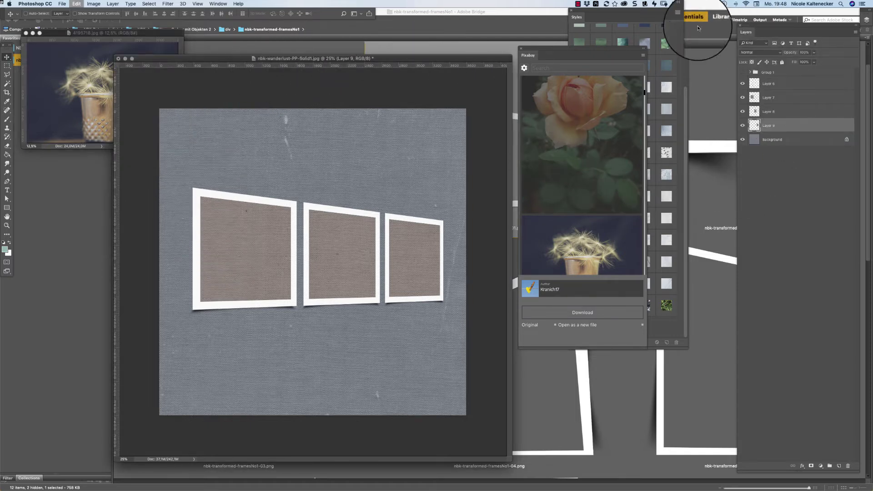
{"action": "key", "text": "super+v"}
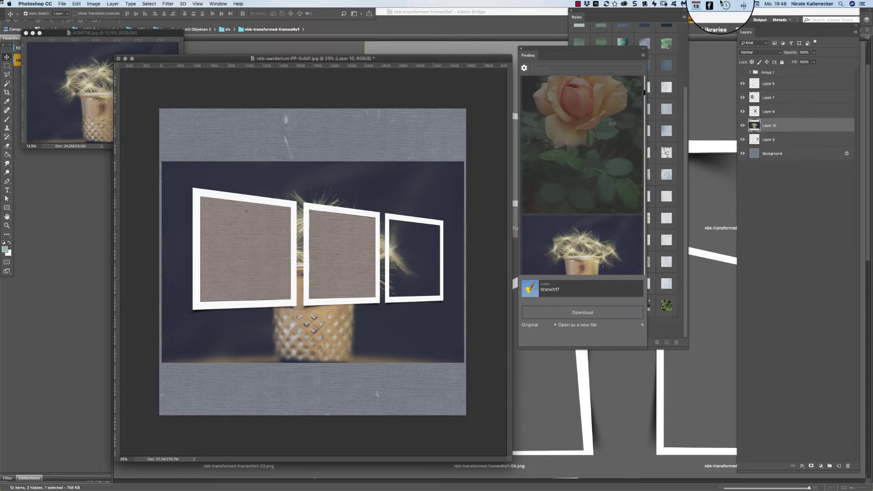
{"action": "key", "text": "super+alt+g"}
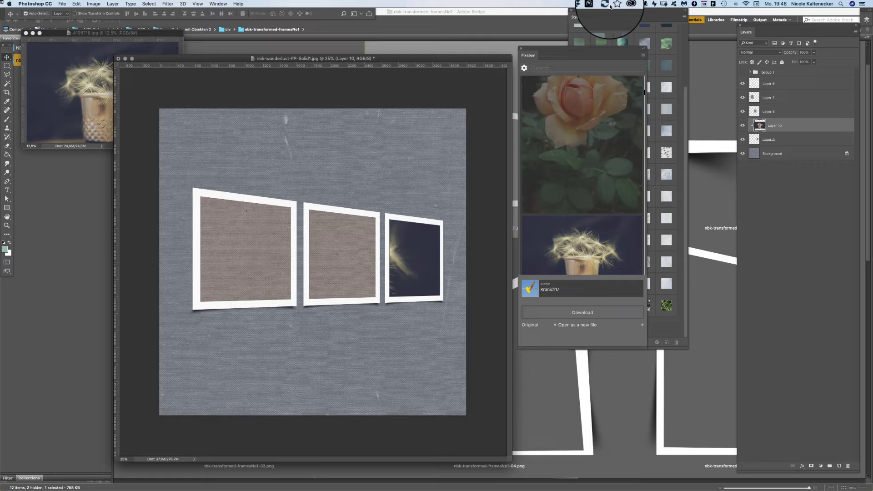
{"action": "key", "text": "super"}
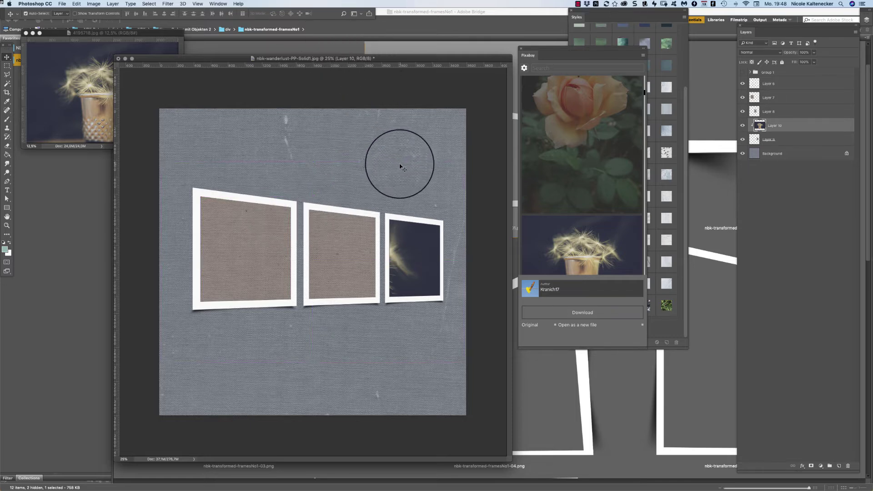
{"action": "left_click_drag", "start_coordinate": [389, 58], "coordinate": [390, 57]}
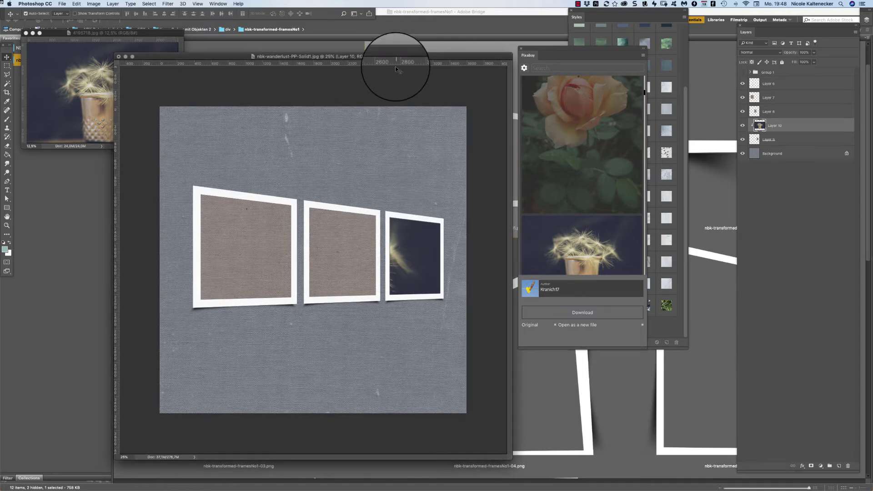
{"action": "key", "text": "super"}
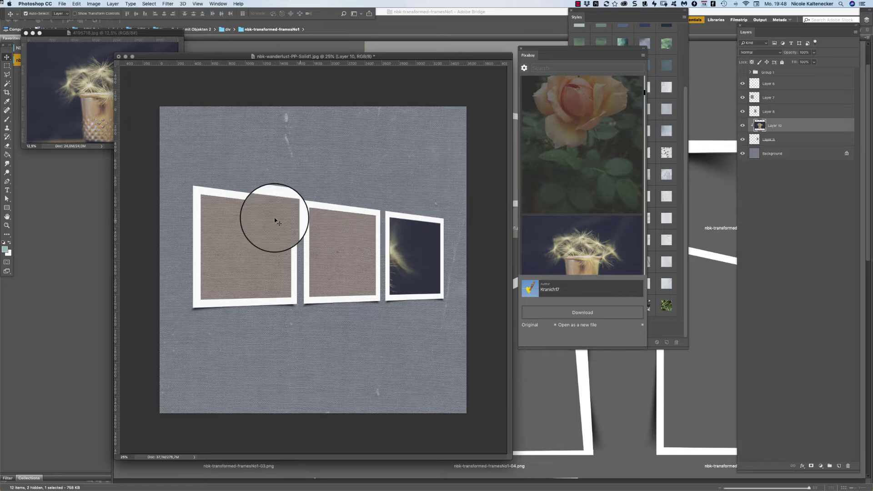
Find the Pixabay photo of stormy ocean waves on a beach and download it as a new file at original size.
{"action": "left_click", "coordinate": [79, 99]}
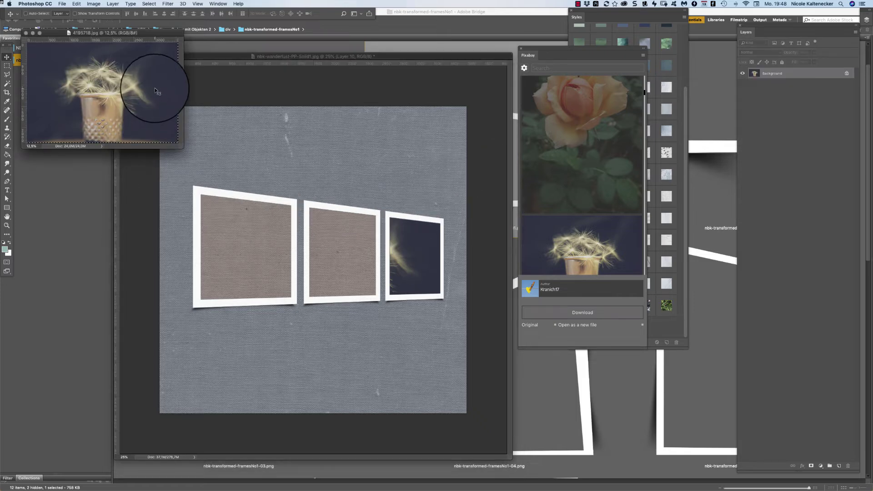
{"action": "left_click", "coordinate": [579, 196]}
{"action": "scroll", "coordinate": [642, 203], "scroll_direction": "down", "scroll_amount": 10}
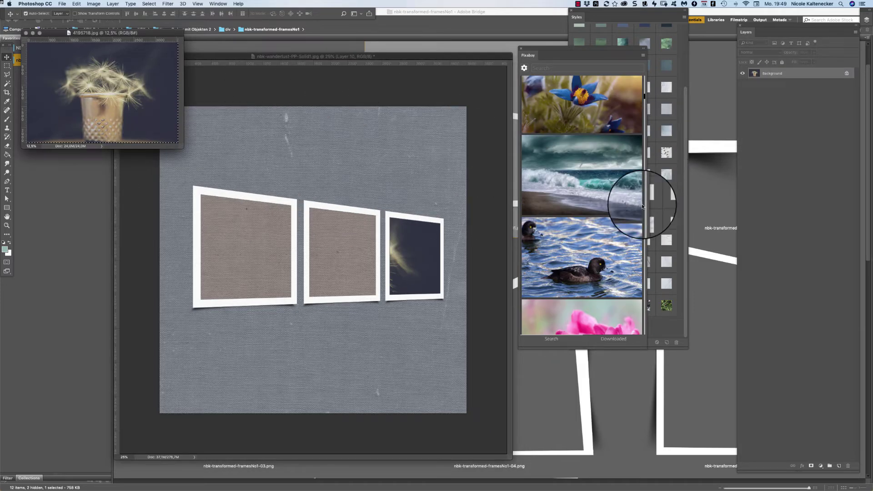
{"action": "left_click", "coordinate": [605, 176]}
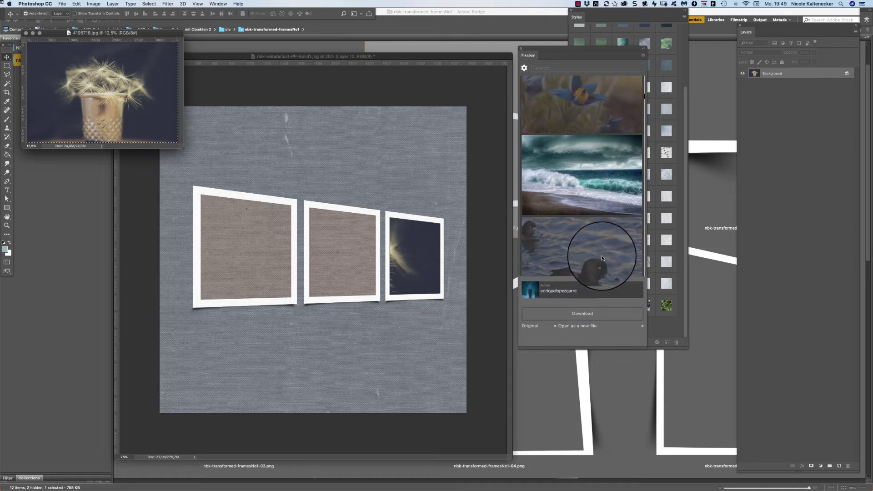
{"action": "left_click", "coordinate": [592, 313]}
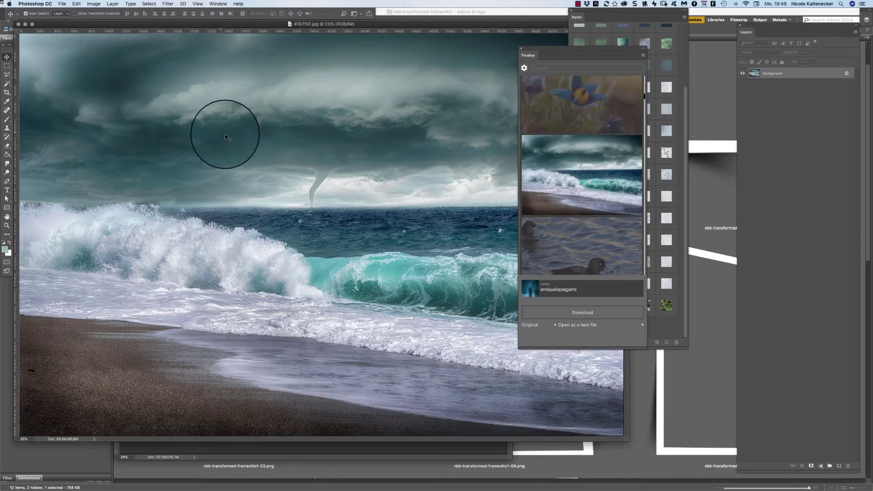
Copy and close the ocean photo, paste it above Layer 8, and clip it to the middle frame's mask layer.
{"action": "key", "text": "super+c"}
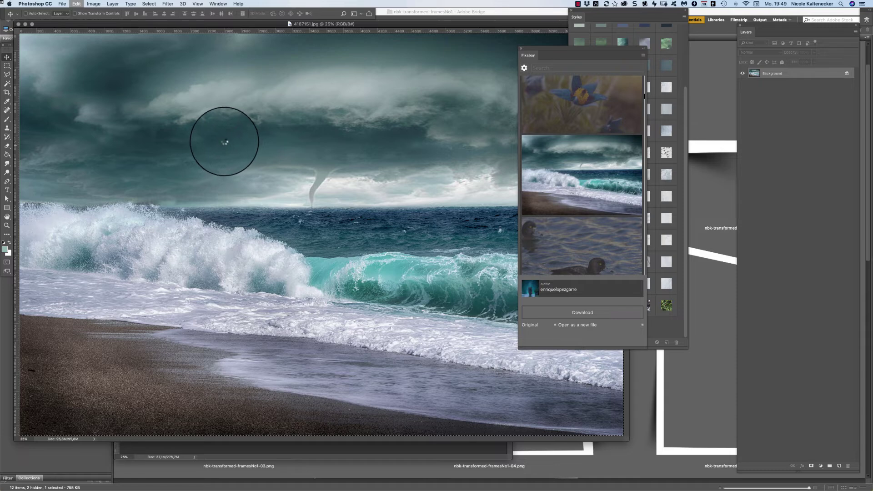
{"action": "key", "text": "super+w"}
{"action": "left_click", "coordinate": [348, 254]}
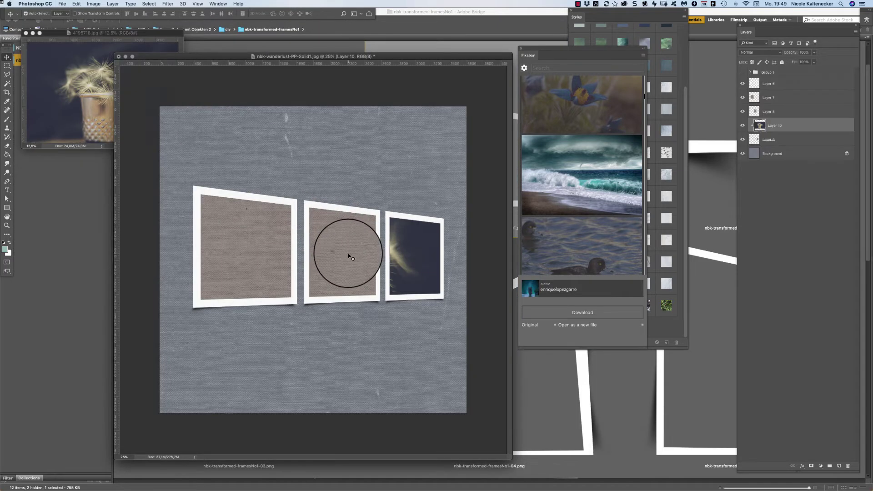
{"action": "left_click", "coordinate": [343, 240]}
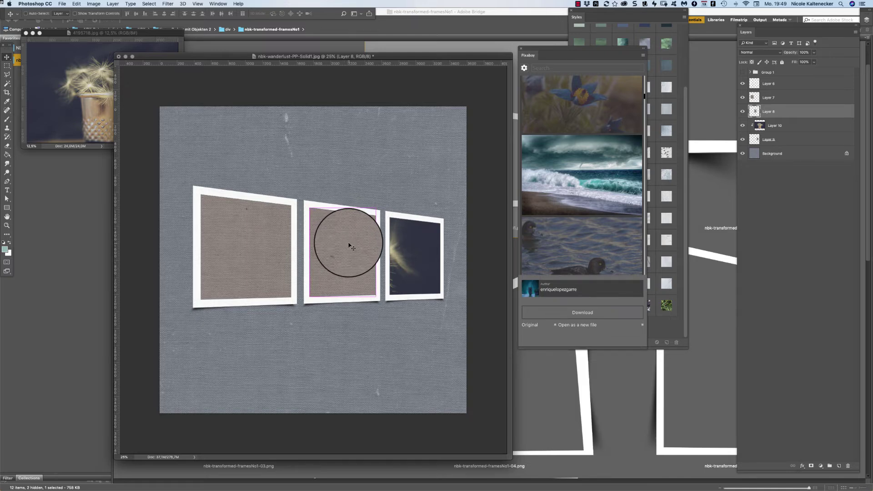
{"action": "key", "text": "super+v"}
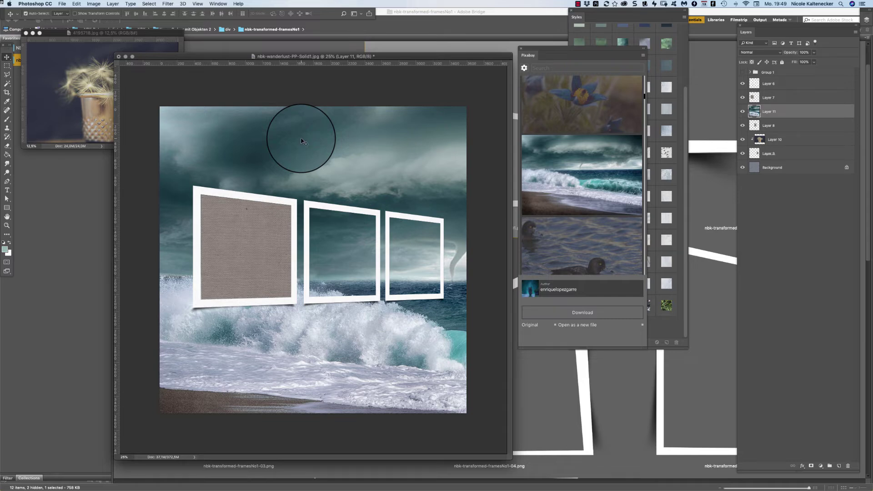
{"action": "key", "text": "super+alt+g"}
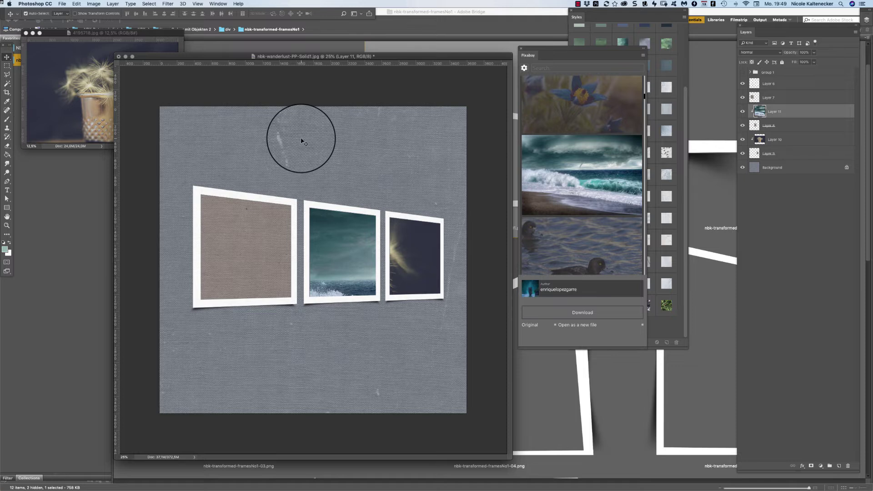
Select Layer 7 for the largest frame and download the Pixabay photo of the blue flower as a new file at original size.
{"action": "left_click", "coordinate": [254, 238]}
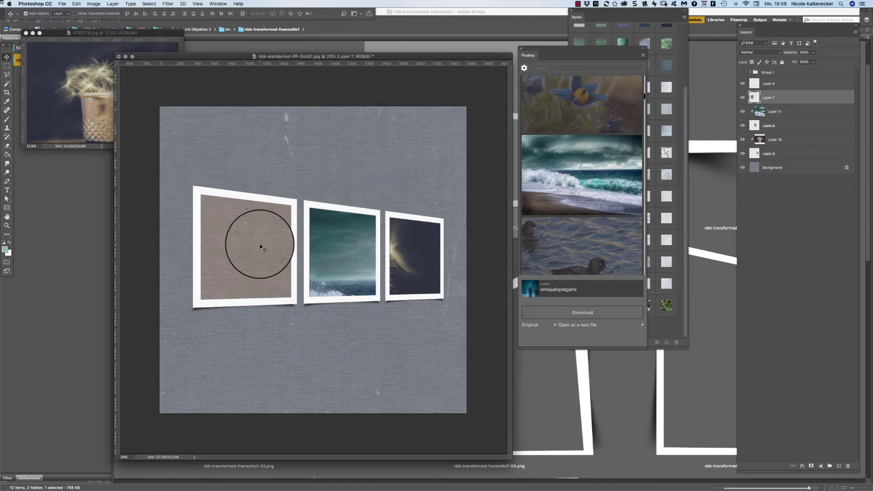
{"action": "left_click", "coordinate": [620, 242]}
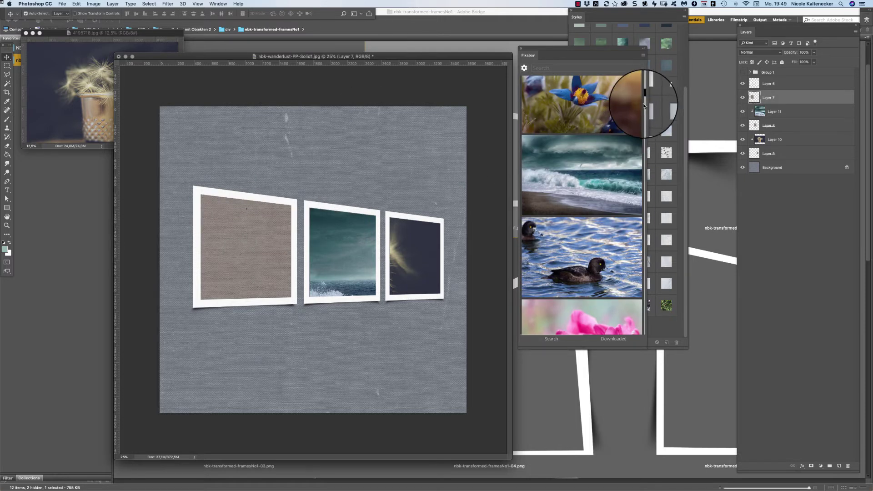
{"action": "left_click", "coordinate": [623, 95]}
{"action": "left_click", "coordinate": [595, 312]}
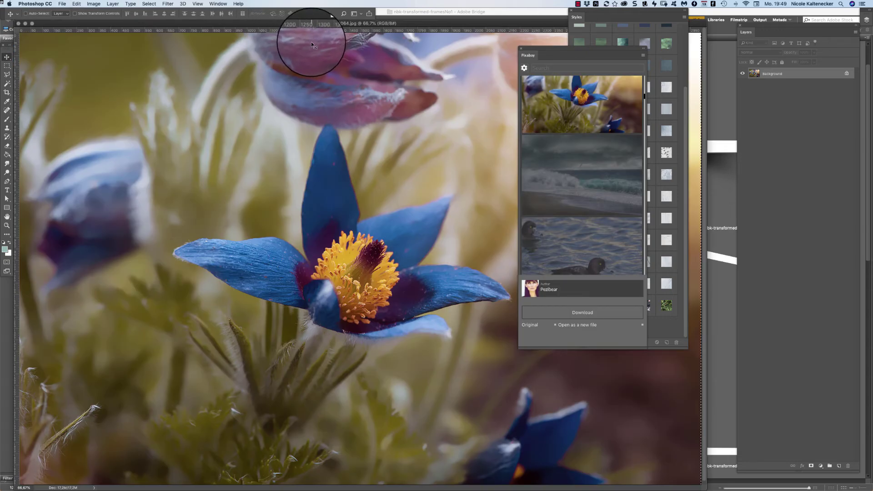
Close the flower photo, paste its copy above Layer 7, centre the bloom in the largest frame, and clip it to the mask layer.
{"action": "key", "text": "super+w"}
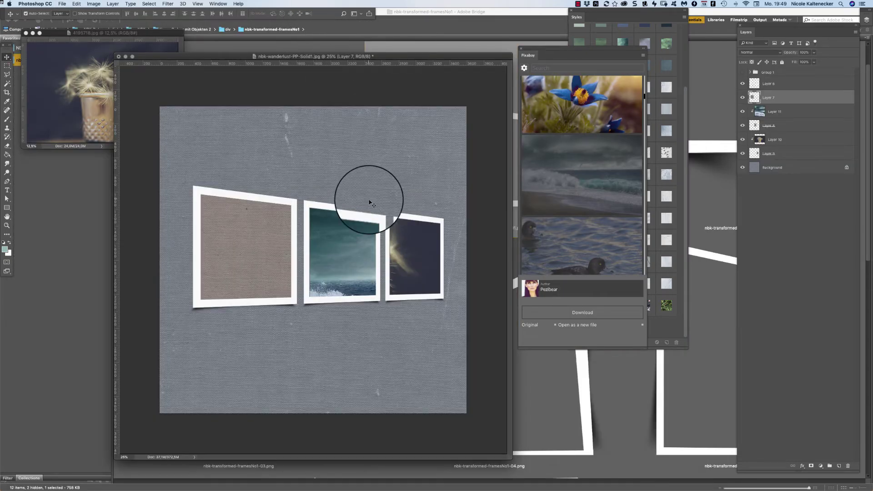
{"action": "key", "text": "super+v"}
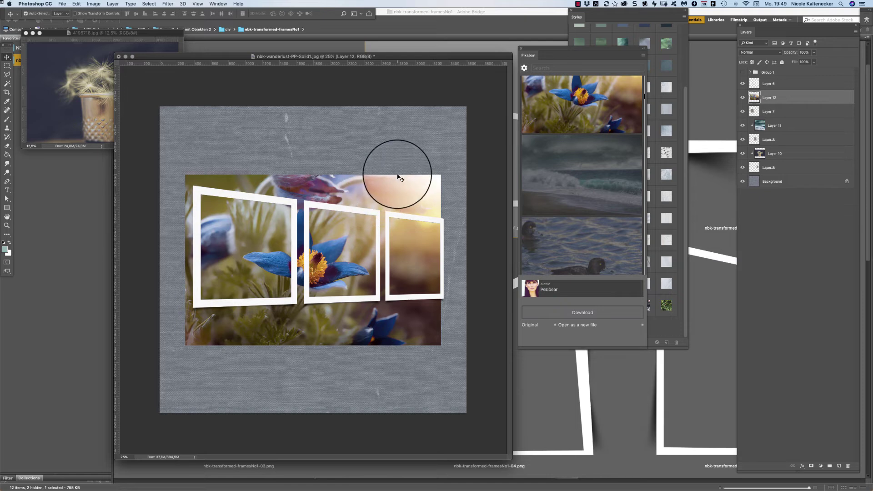
{"action": "left_click_drag", "start_coordinate": [398, 176], "coordinate": [335, 156]}
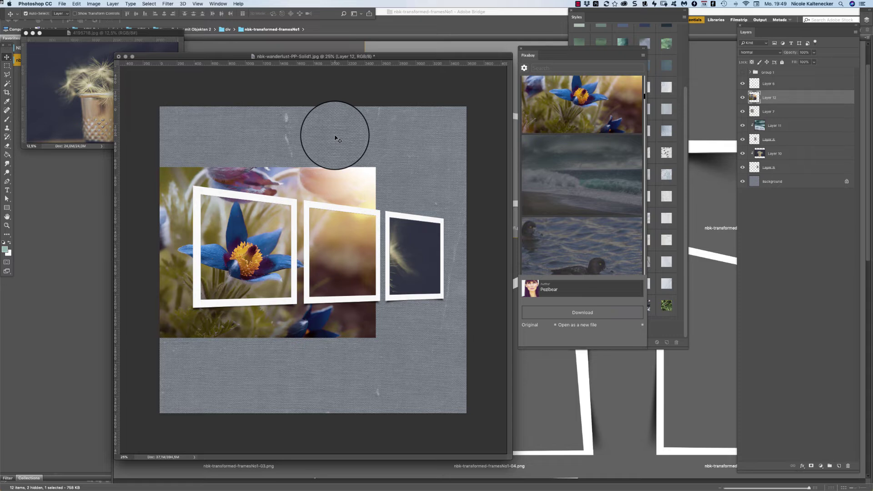
{"action": "key", "text": "super+alt+g"}
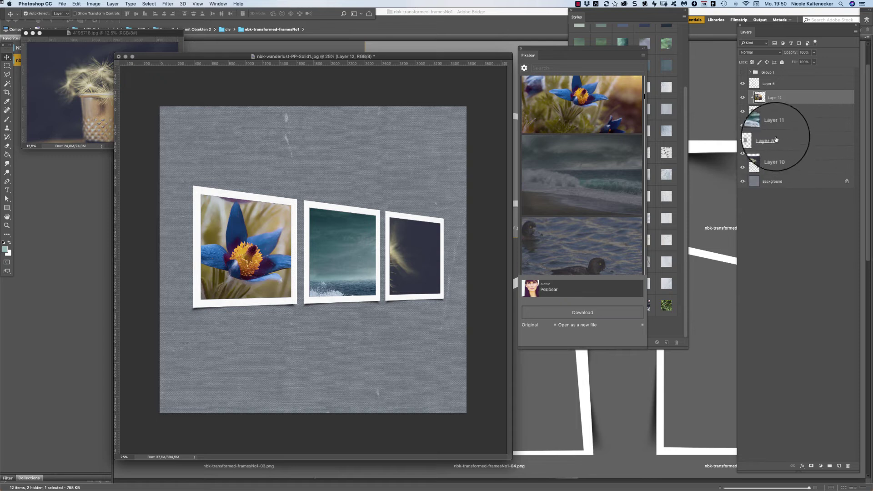
Hide the clipped flower and ocean photo layers and select the thimble photo layer in the frame document.
{"action": "left_click", "coordinate": [742, 98]}
{"action": "left_click", "coordinate": [742, 125]}
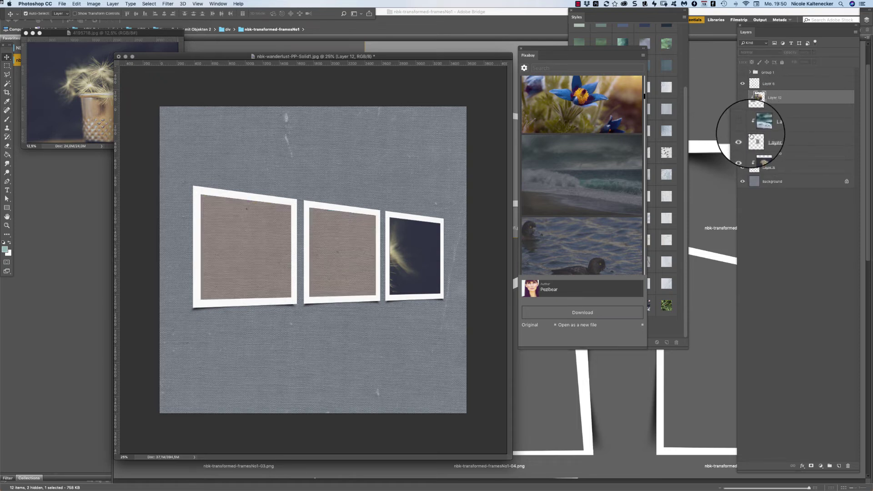
{"action": "left_click", "coordinate": [787, 154]}
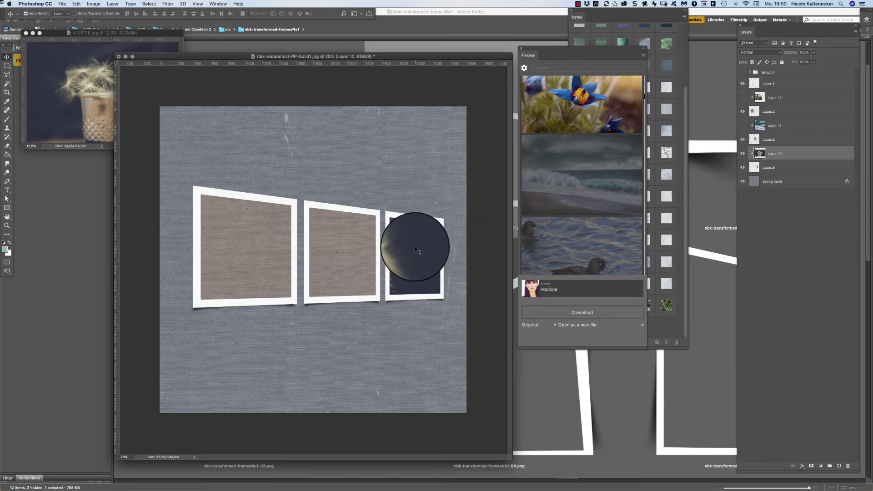
{"action": "left_click", "coordinate": [30, 111]}
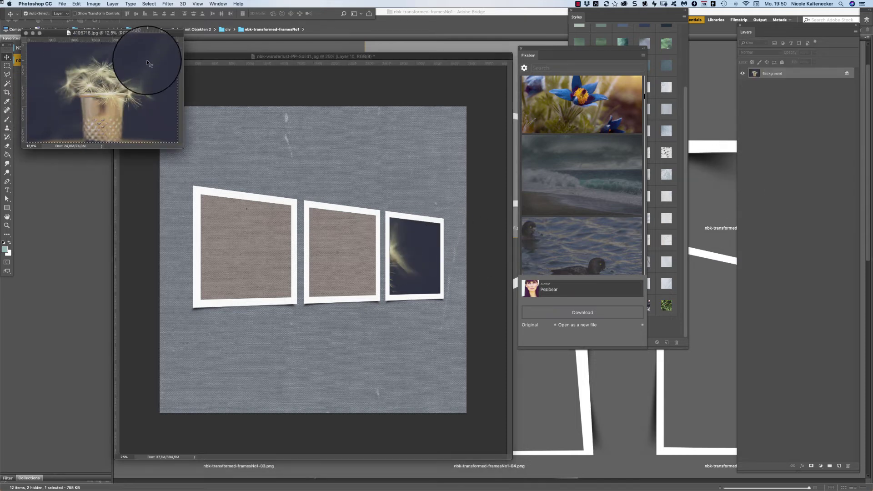
{"action": "left_click", "coordinate": [226, 74]}
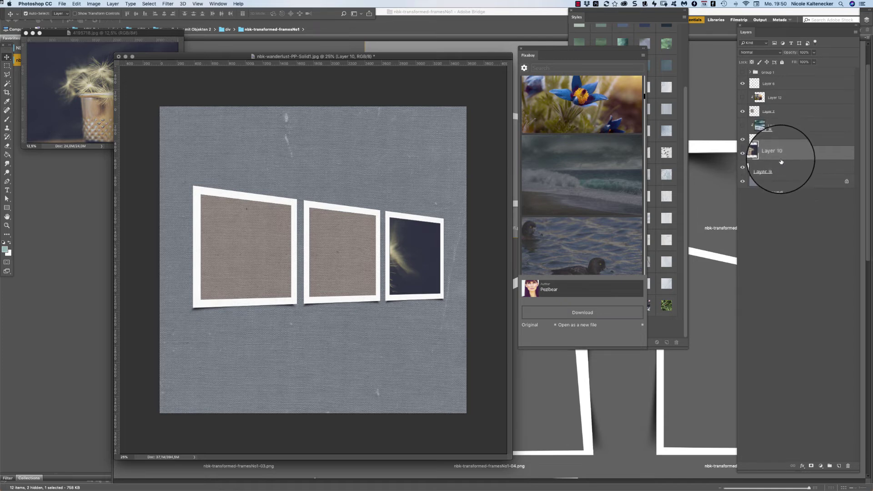
Duplicate the thimble photo layer and place the clipped copy above Layer 8 in the middle frame.
{"action": "key", "text": "super+t"}
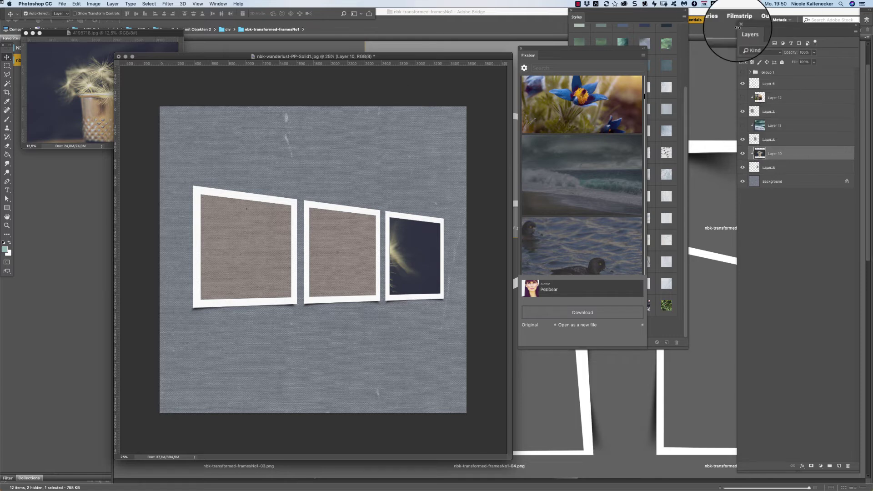
{"action": "key", "text": "super+j"}
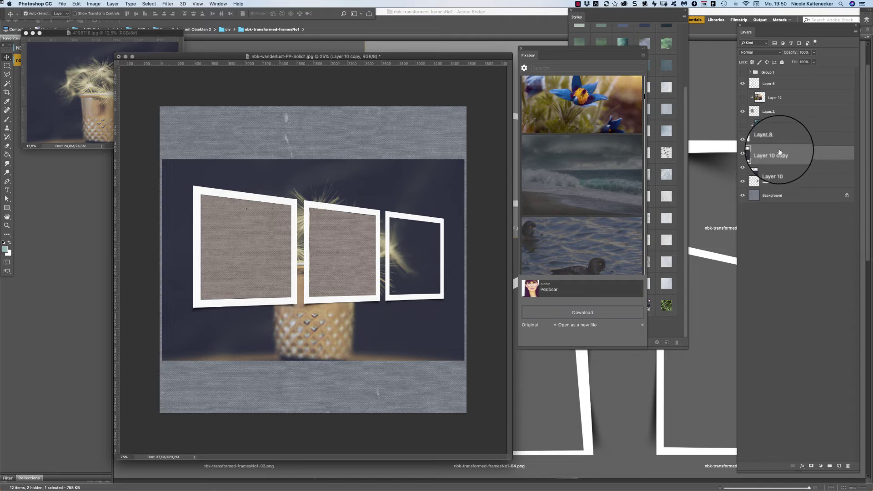
{"action": "left_click_drag", "start_coordinate": [782, 143], "coordinate": [781, 132]}
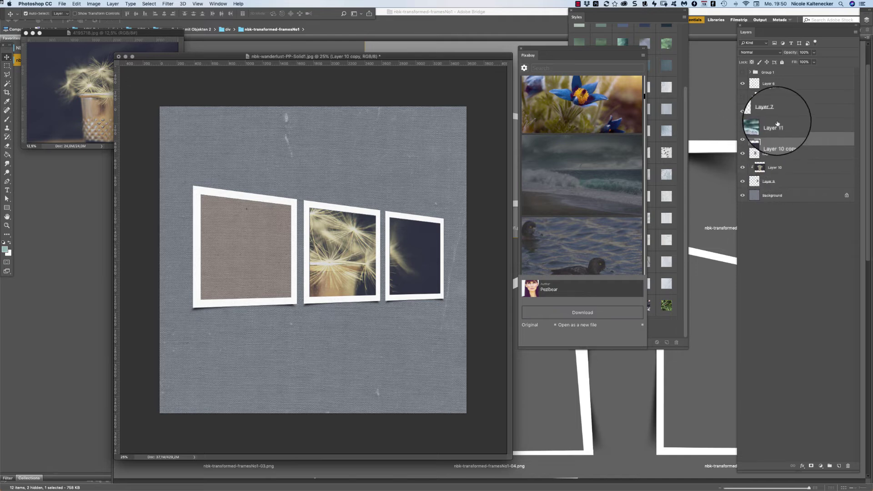
Group the hidden flower and ocean photo layers, Layer 12 and Layer 11, and place the group above Layer 6.
{"action": "left_click", "coordinate": [787, 128]}
{"action": "left_click", "coordinate": [780, 109]}
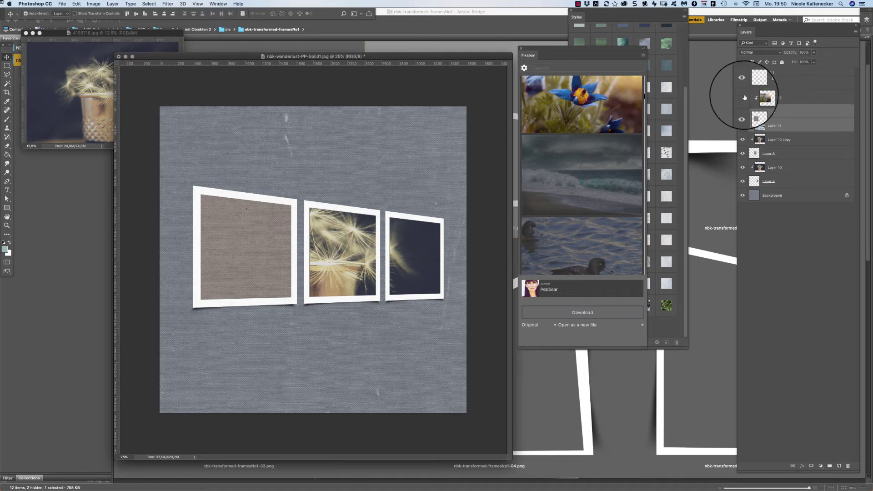
{"action": "left_click", "coordinate": [788, 97]}
{"action": "left_click", "coordinate": [780, 127], "text": "super"}
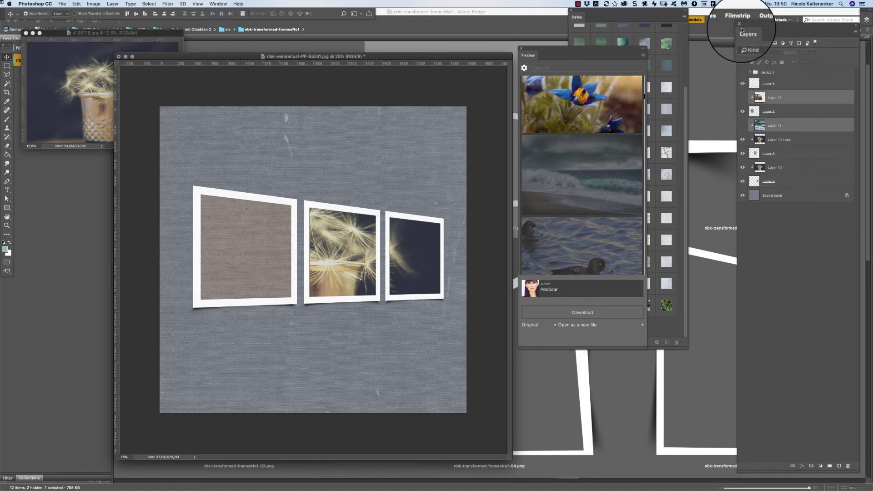
{"action": "key", "text": "Delete"}
{"action": "key", "text": "super+z"}
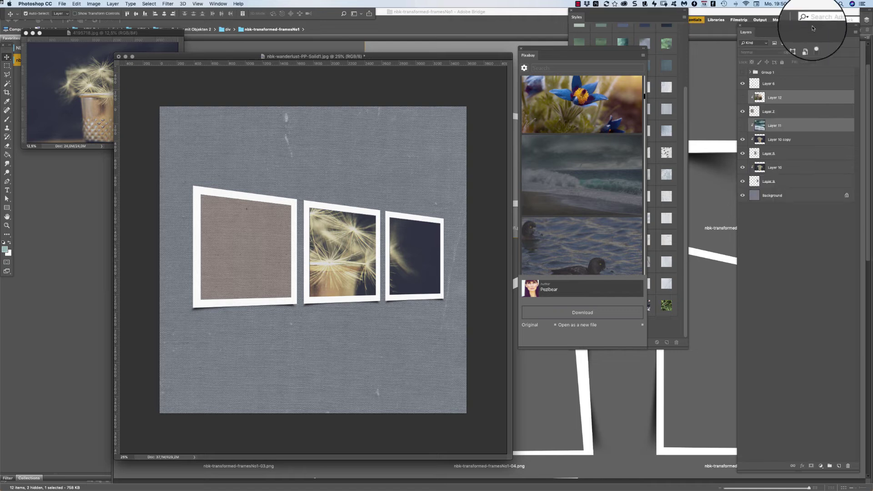
{"action": "key", "text": "super+g"}
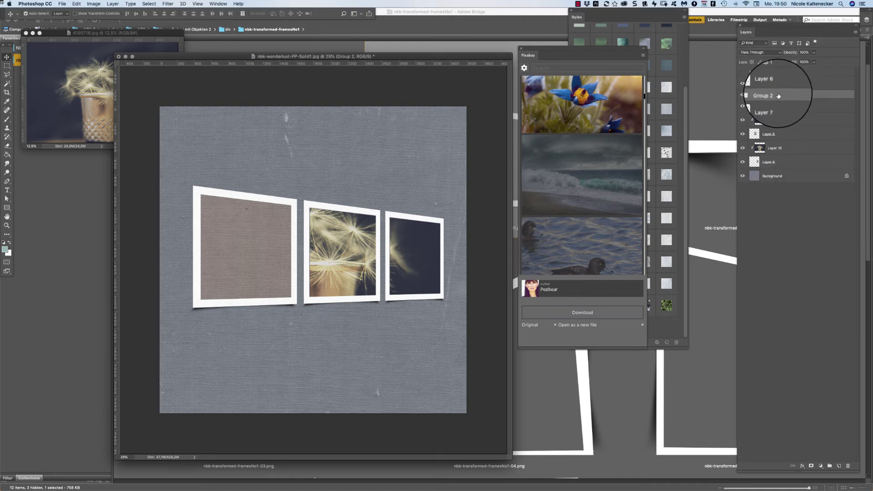
Delete the thimble photo copy clipped in the middle frame.
{"action": "left_click", "coordinate": [793, 122]}
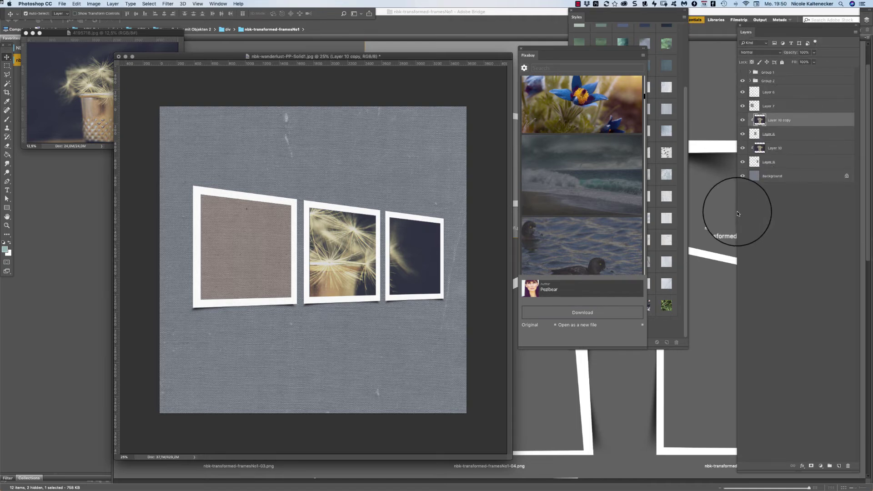
{"action": "key", "text": "Delete"}
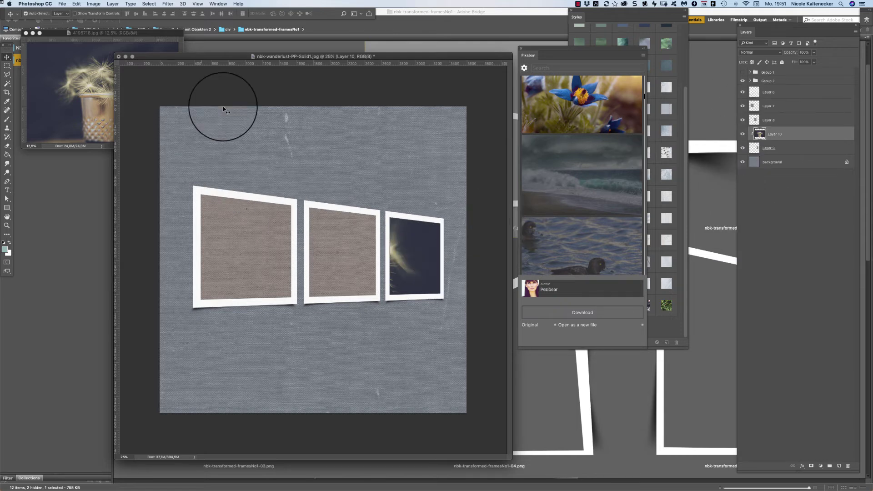
Duplicate Layer 10, move the copy directly above Layer 8, and clip it to the middle frame's mask layer.
{"action": "left_click_drag", "start_coordinate": [448, 56], "coordinate": [447, 56]}
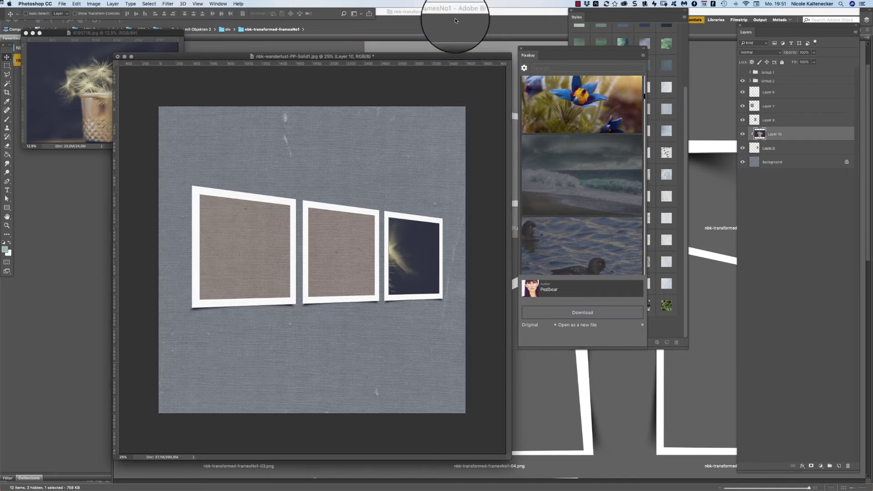
{"action": "key", "text": "super+j"}
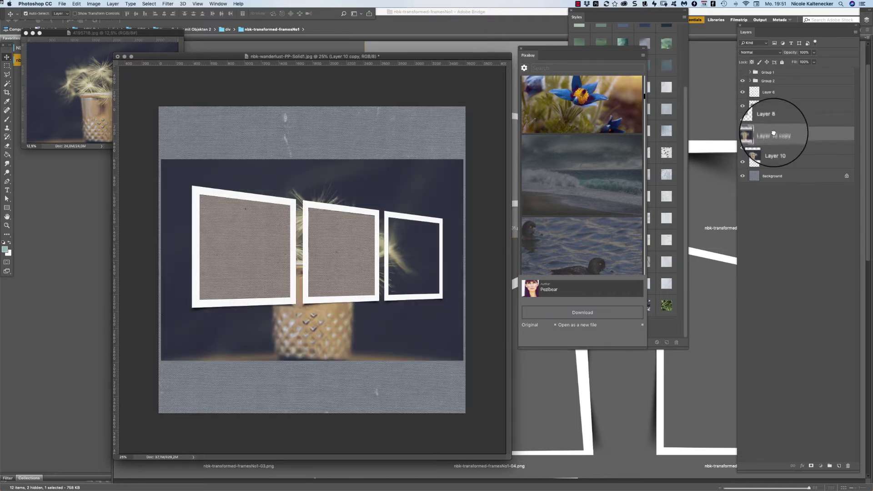
{"action": "left_click_drag", "start_coordinate": [773, 133], "coordinate": [787, 114]}
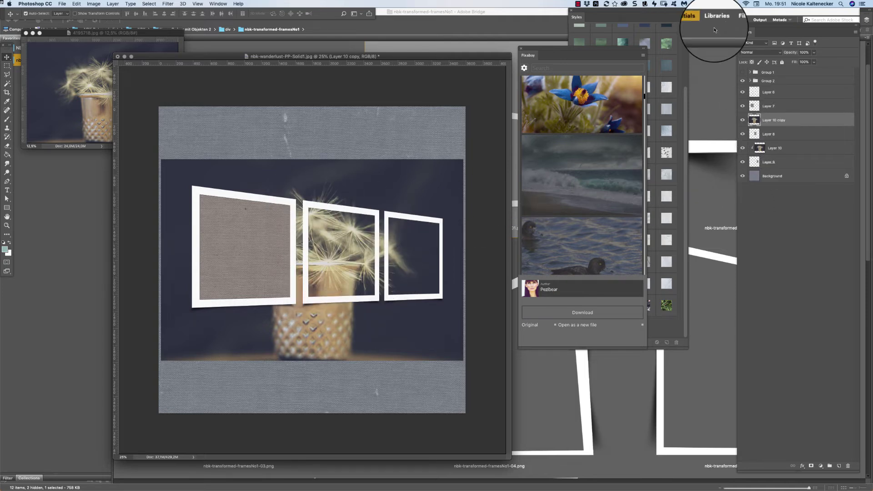
{"action": "key", "text": "super+alt+g"}
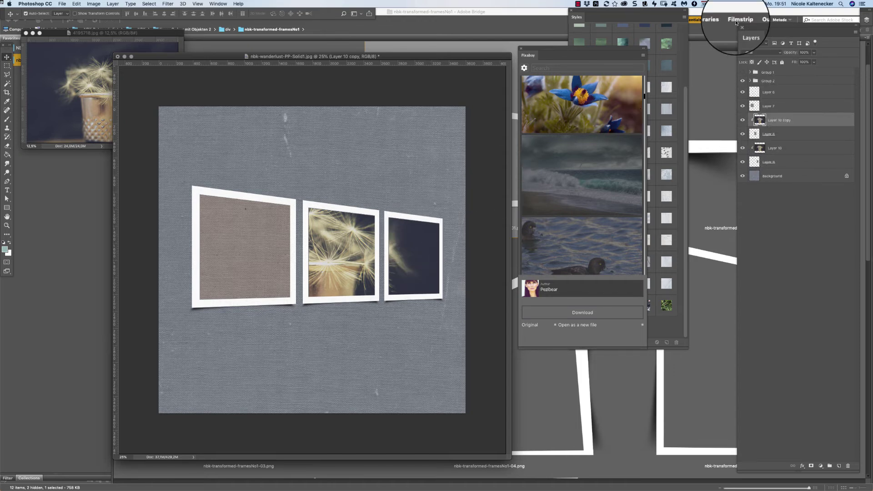
Duplicate the thimble photo copy, move the duplicate above Layer 7, and clip it to the largest frame's mask layer.
{"action": "key", "text": "super+j"}
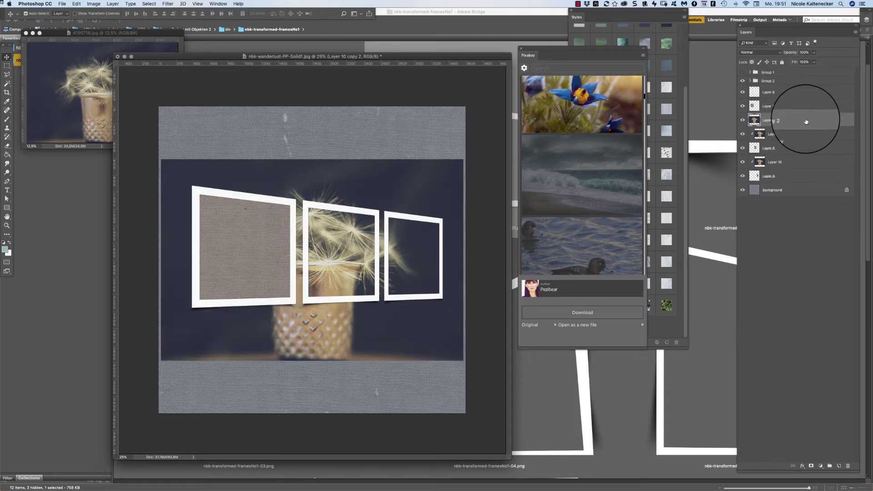
{"action": "left_click_drag", "start_coordinate": [806, 121], "coordinate": [798, 94]}
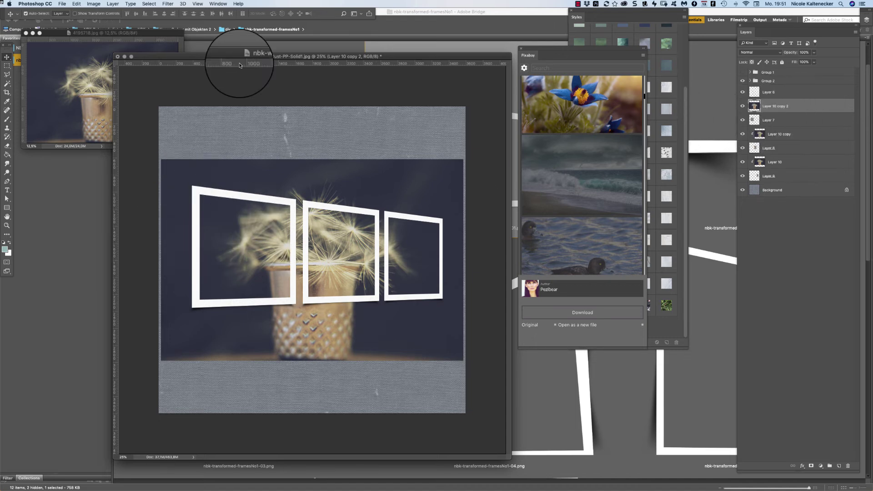
{"action": "key", "text": "super+alt+g"}
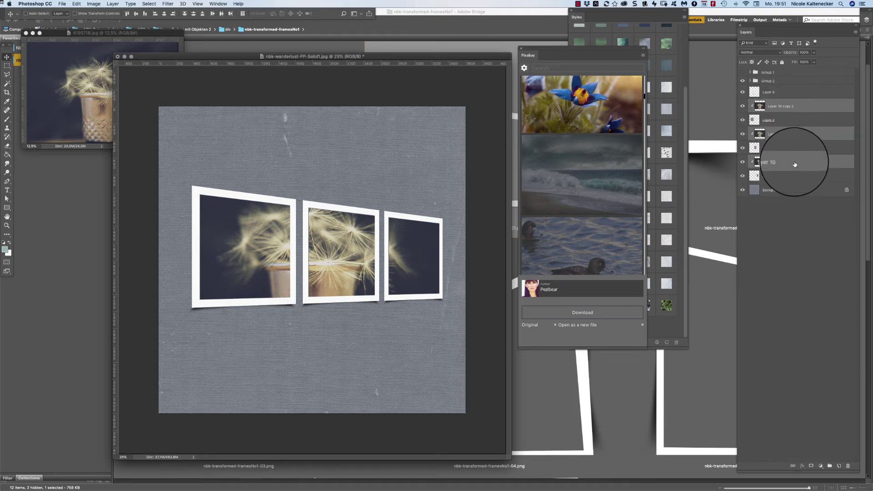
Try to resize all three clipped thimble photo layers together with Free Transform, and undo the change.
{"action": "key", "text": "super+t"}
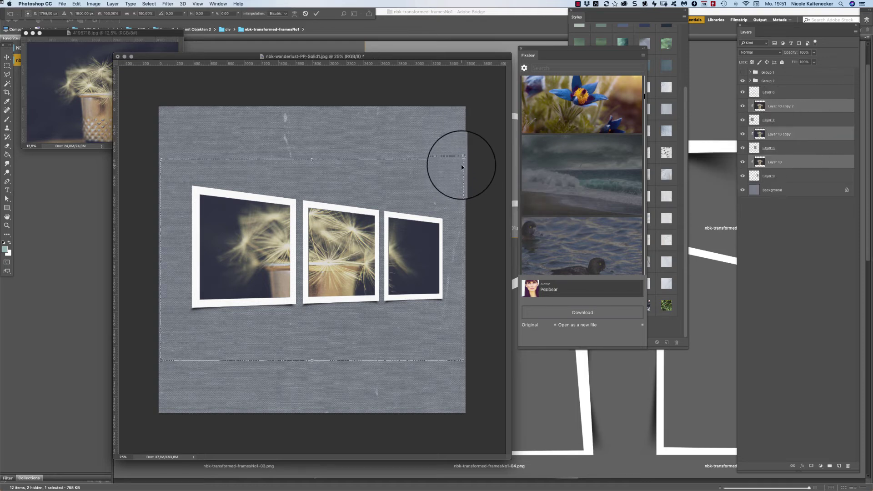
{"action": "left_click_drag", "start_coordinate": [463, 159], "coordinate": [454, 164]}
{"action": "key", "text": "super+z"}
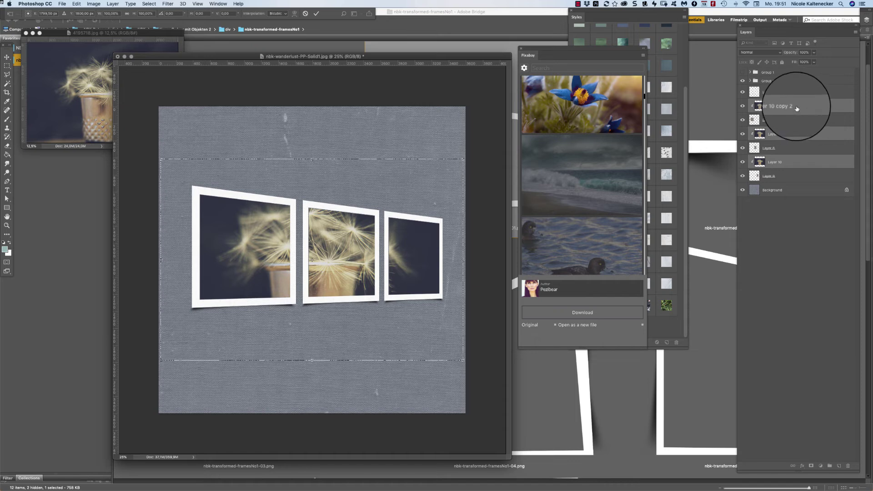
{"action": "key", "text": "Return"}
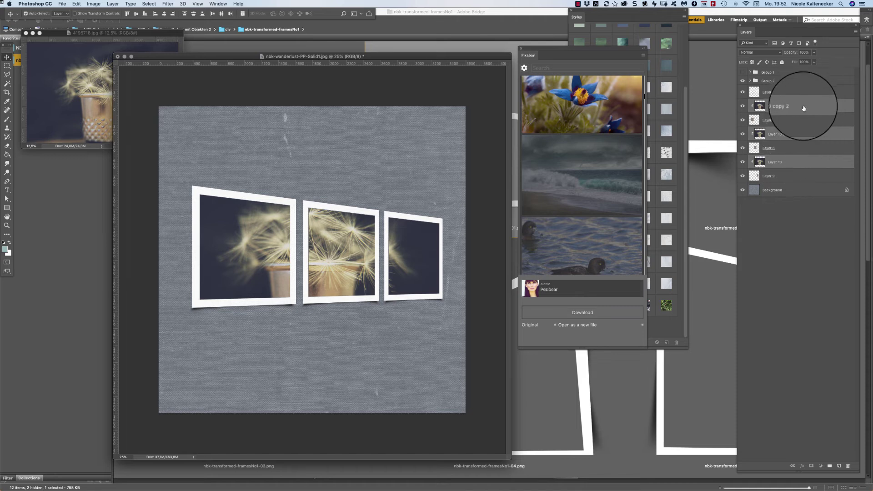
Select the three clipped thimble photo layers, Layer 10 and its two copies, and link them together.
{"action": "left_click", "coordinate": [803, 108]}
{"action": "left_click", "coordinate": [802, 164]}
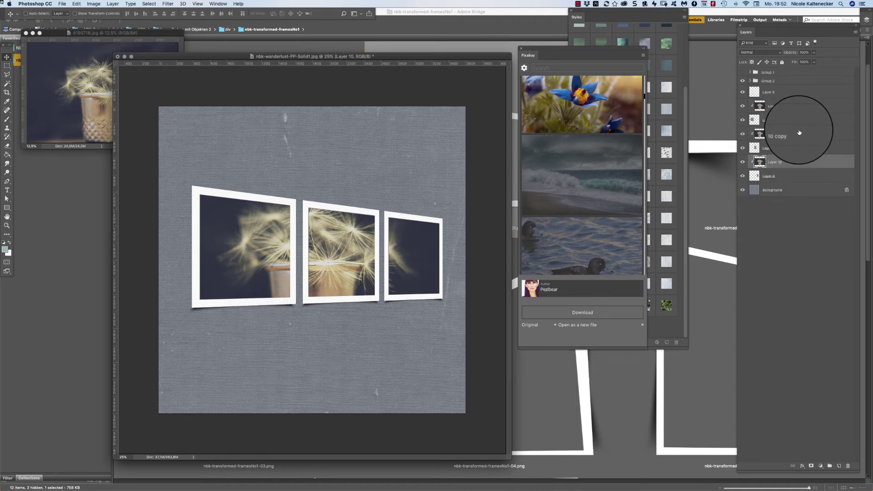
{"action": "left_click", "coordinate": [800, 134], "text": "super"}
{"action": "left_click", "coordinate": [804, 107], "text": "super"}
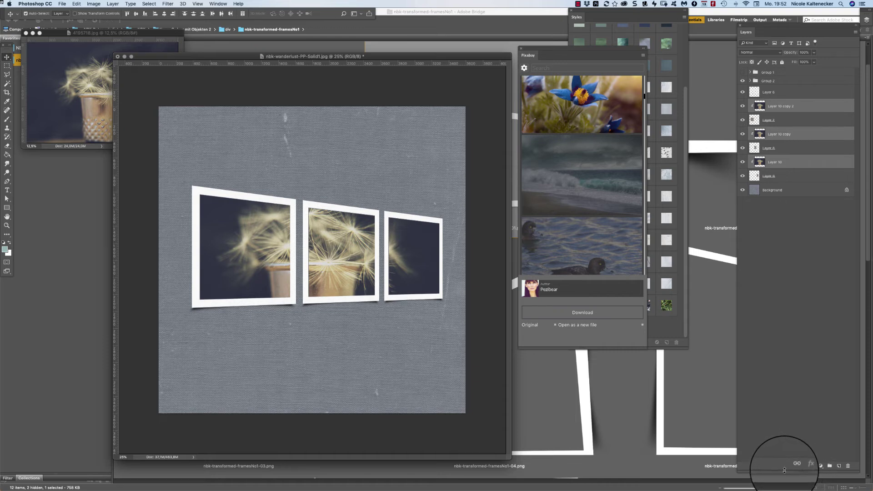
{"action": "left_click_drag", "start_coordinate": [785, 470], "coordinate": [800, 210]}
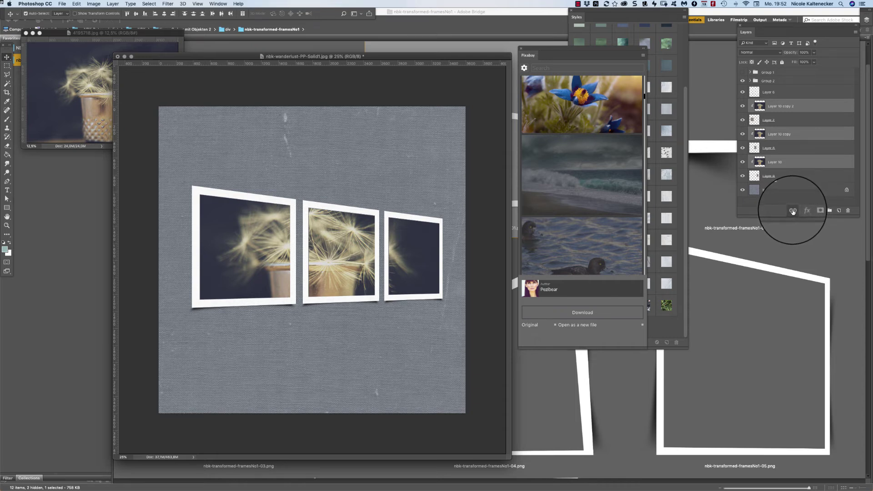
{"action": "left_click", "coordinate": [792, 211]}
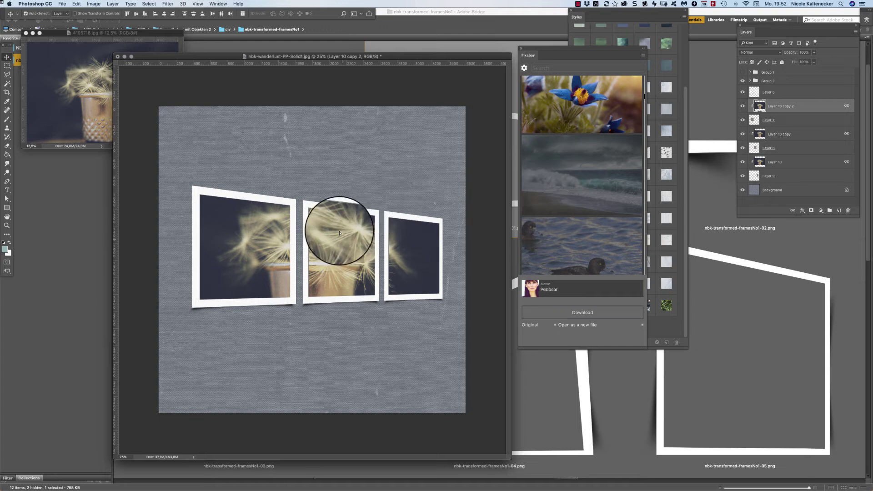
Scale the linked thimble photos down slightly with Free Transform and reposition them across the three frame openings.
{"action": "left_click_drag", "start_coordinate": [361, 210], "coordinate": [345, 243]}
{"action": "key", "text": "super+t"}
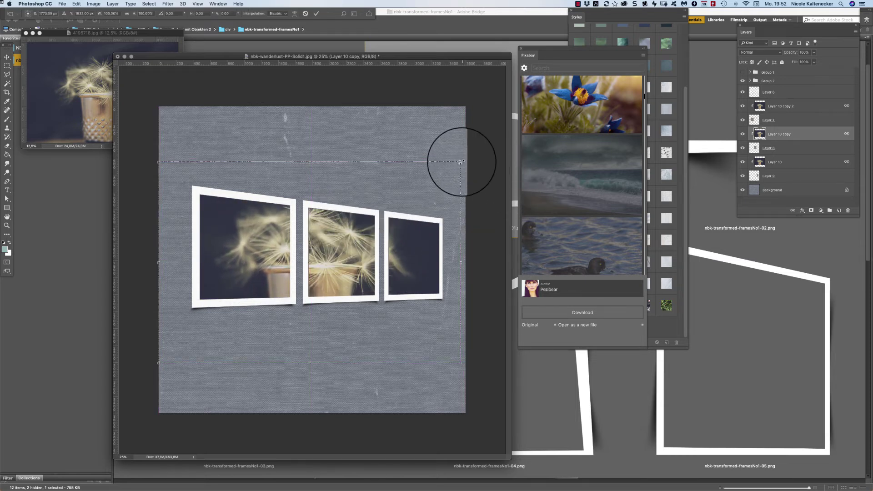
{"action": "left_click_drag", "start_coordinate": [461, 162], "coordinate": [442, 179]}
{"action": "left_click_drag", "start_coordinate": [413, 257], "coordinate": [426, 253]}
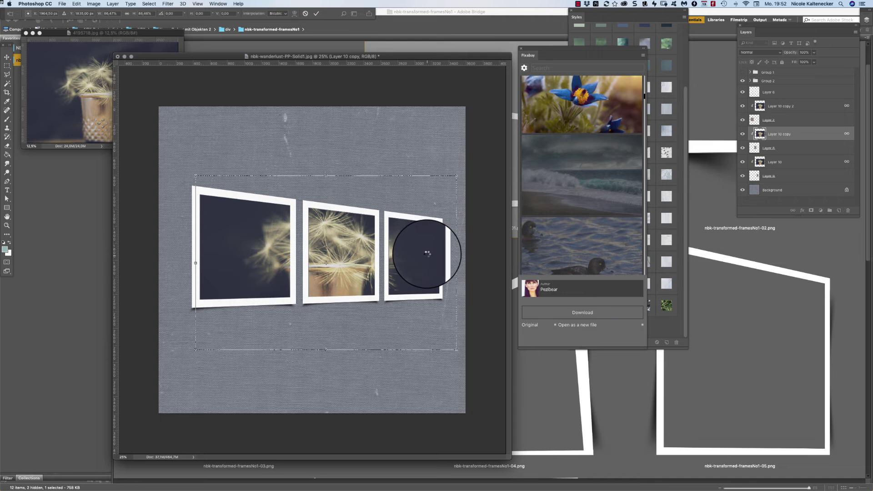
{"action": "key", "text": "Return"}
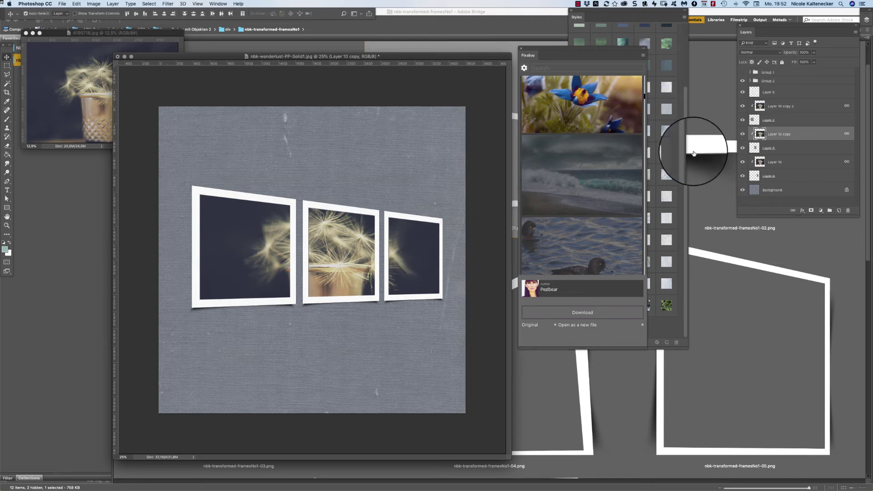
Distort the linked thimble photos into perspective with a taller edge on the largest frame's side, and shift them slightly down.
{"action": "key", "text": "super+t"}
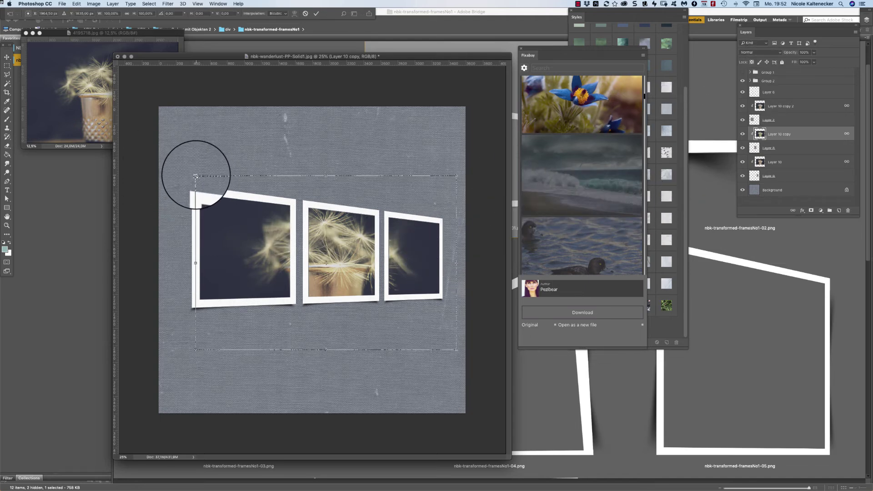
{"action": "left_click_drag", "start_coordinate": [196, 177], "coordinate": [196, 137]}
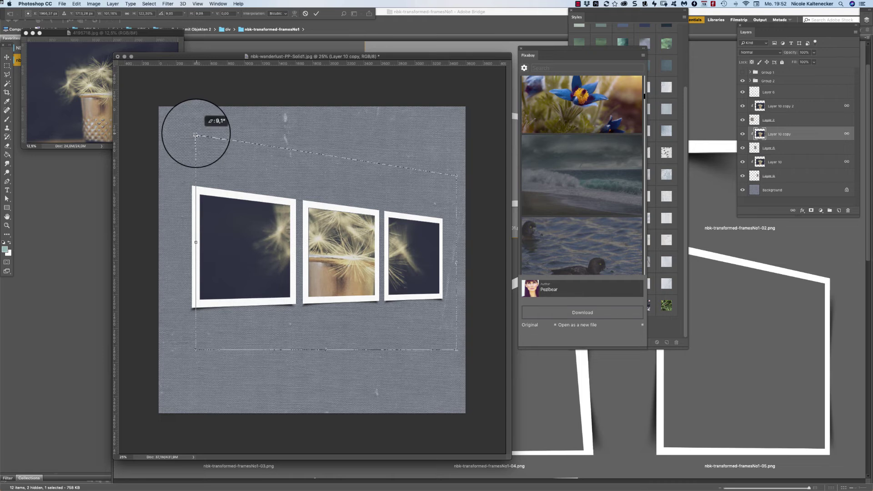
{"action": "left_click_drag", "start_coordinate": [196, 134], "coordinate": [196, 129]}
{"action": "left_click_drag", "start_coordinate": [195, 352], "coordinate": [194, 382]}
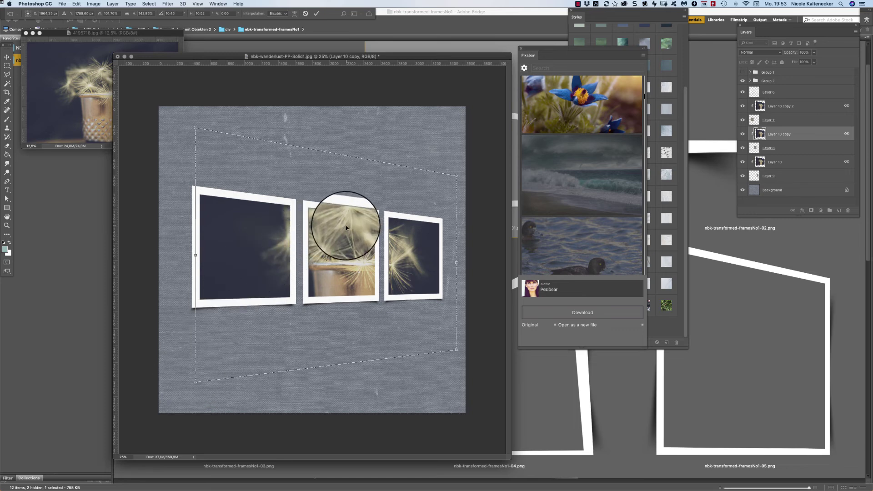
{"action": "left_click_drag", "start_coordinate": [349, 226], "coordinate": [346, 241]}
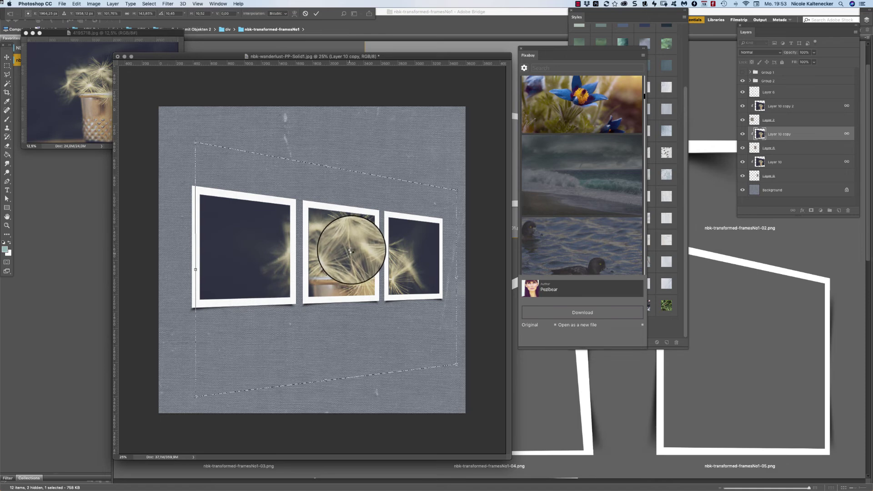
{"action": "key", "text": "Return"}
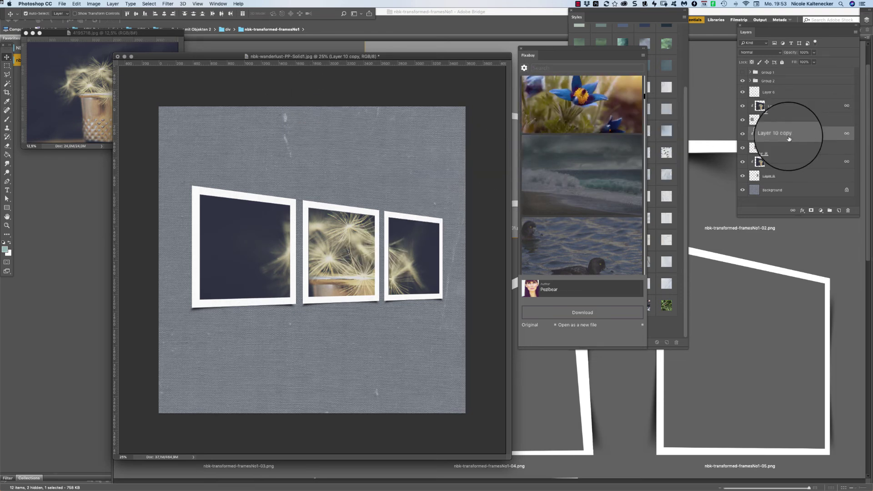
Hide the three clipped thimble photos, show the blue flower photo Layer 12 in Group 2, and position it over the frames.
{"action": "left_click", "coordinate": [789, 106]}
{"action": "left_click", "coordinate": [743, 106]}
{"action": "left_click", "coordinate": [741, 134]}
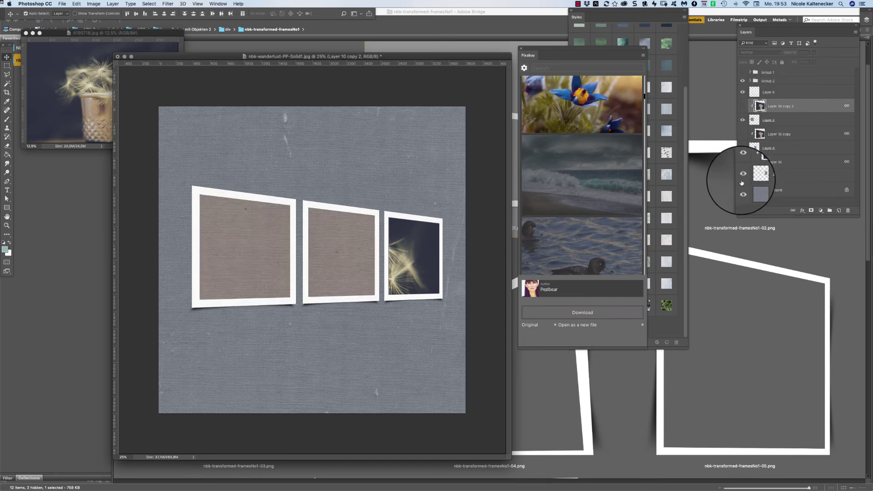
{"action": "left_click", "coordinate": [742, 162]}
{"action": "left_click", "coordinate": [772, 82]}
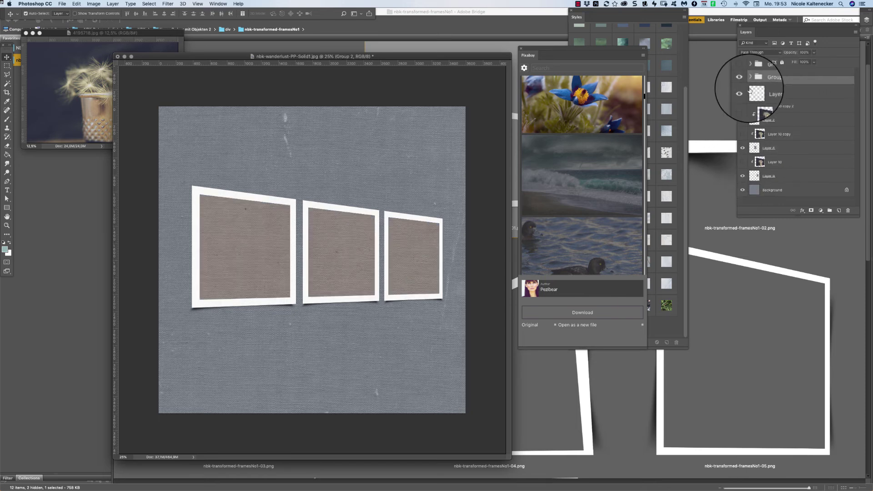
{"action": "left_click", "coordinate": [784, 94]}
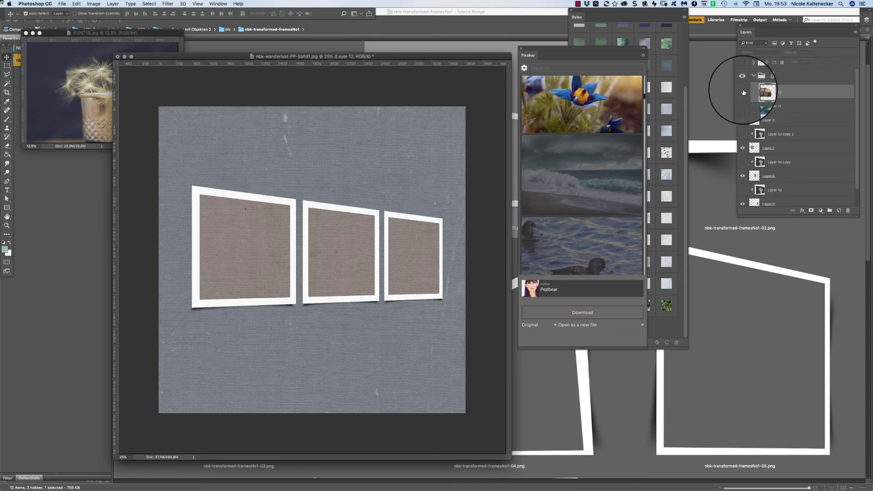
{"action": "left_click", "coordinate": [743, 92]}
{"action": "left_click_drag", "start_coordinate": [294, 224], "coordinate": [366, 224]}
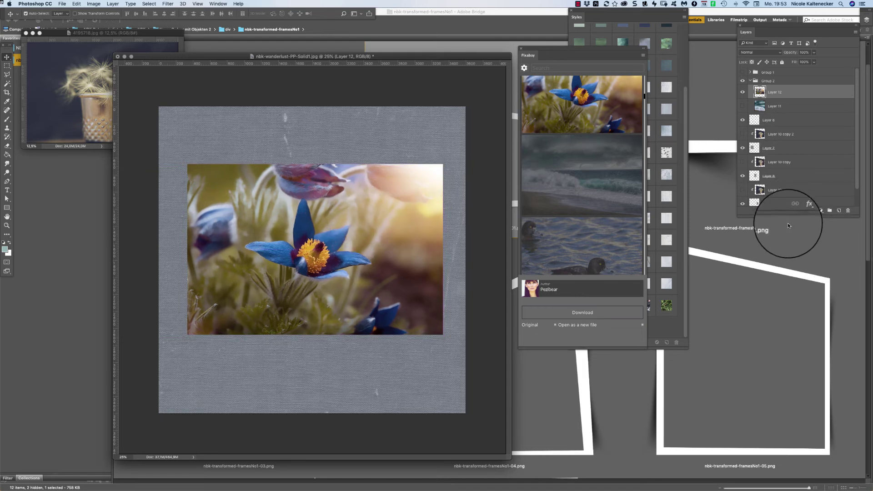
Delete the three linked thimble photo layers, Layer 10, Layer 10 copy and Layer 10 copy 2.
{"action": "left_click_drag", "start_coordinate": [787, 216], "coordinate": [790, 410]}
{"action": "left_click", "coordinate": [789, 189]}
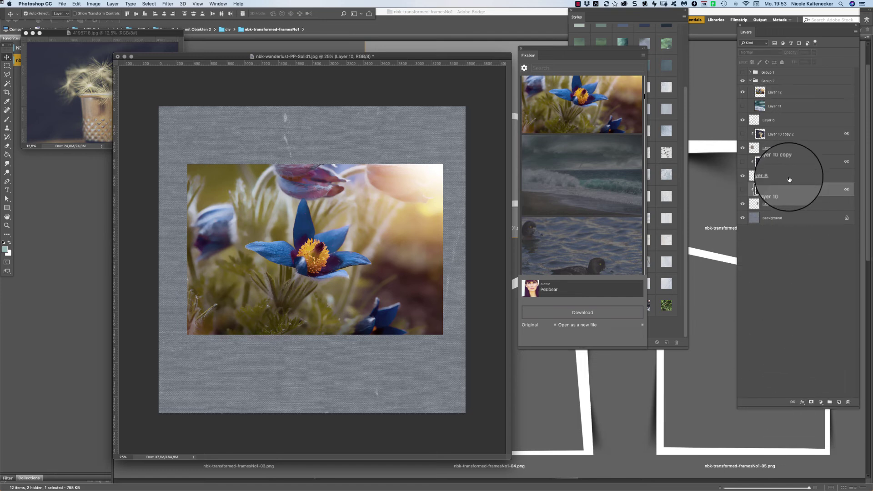
{"action": "left_click", "coordinate": [791, 162], "text": "super"}
{"action": "left_click", "coordinate": [801, 135], "text": "super"}
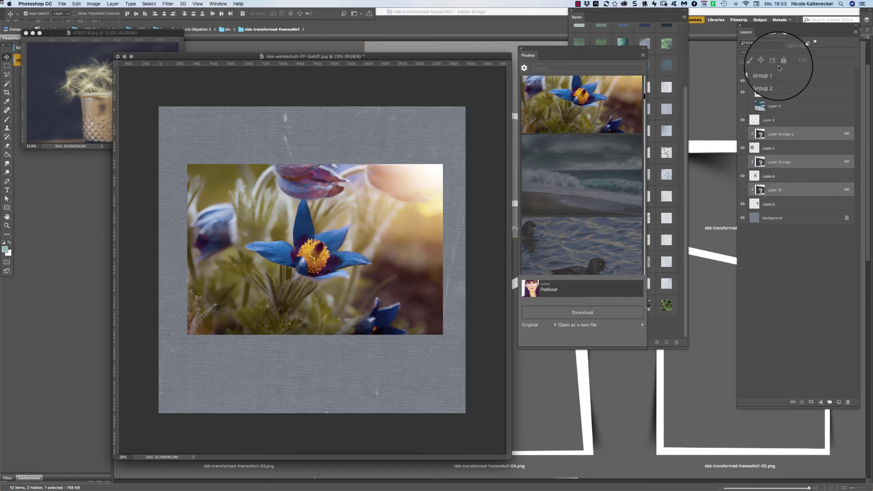
{"action": "key", "text": "Delete"}
Move Layer 12 with the flower photo directly above Layer 9 and clip it to the smallest frame's mask layer.
{"action": "left_click", "coordinate": [801, 89]}
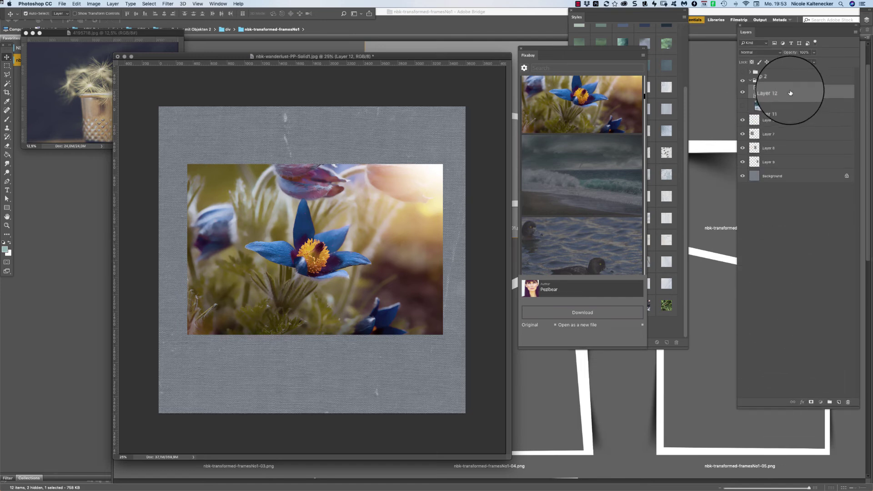
{"action": "left_click_drag", "start_coordinate": [790, 92], "coordinate": [791, 153]}
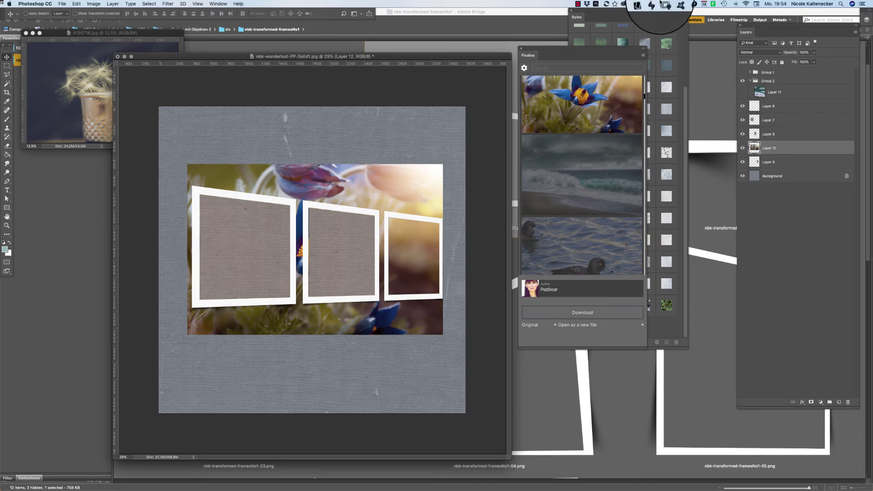
{"action": "key", "text": "super+alt+g"}
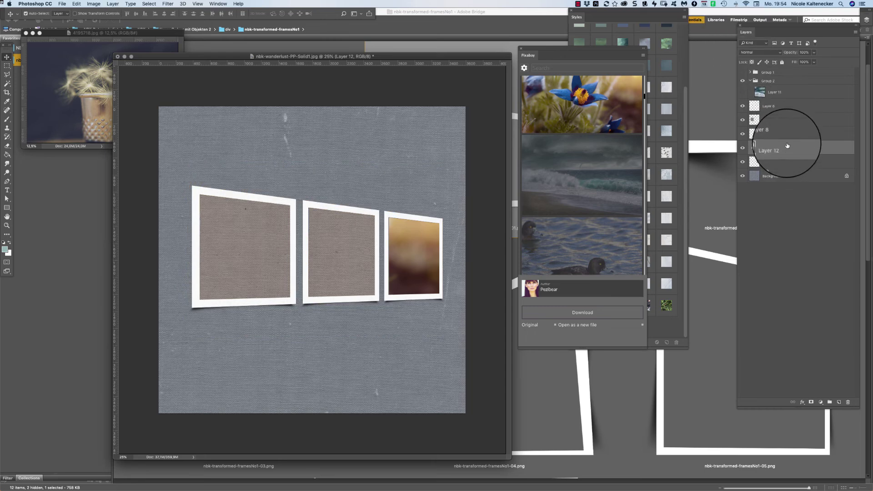
Duplicate Layer 12, move the copy directly above Layer 8, and clip it to the middle frame's mask layer.
{"action": "key", "text": "super+j"}
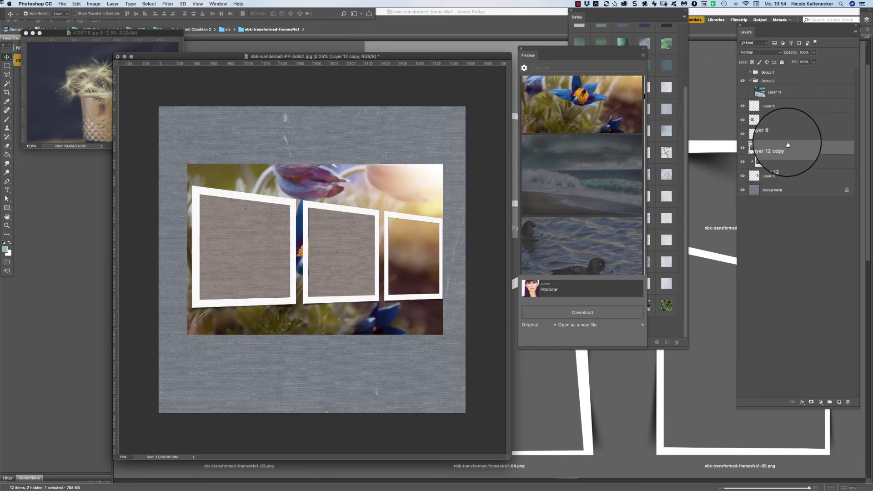
{"action": "left_click_drag", "start_coordinate": [782, 150], "coordinate": [785, 127]}
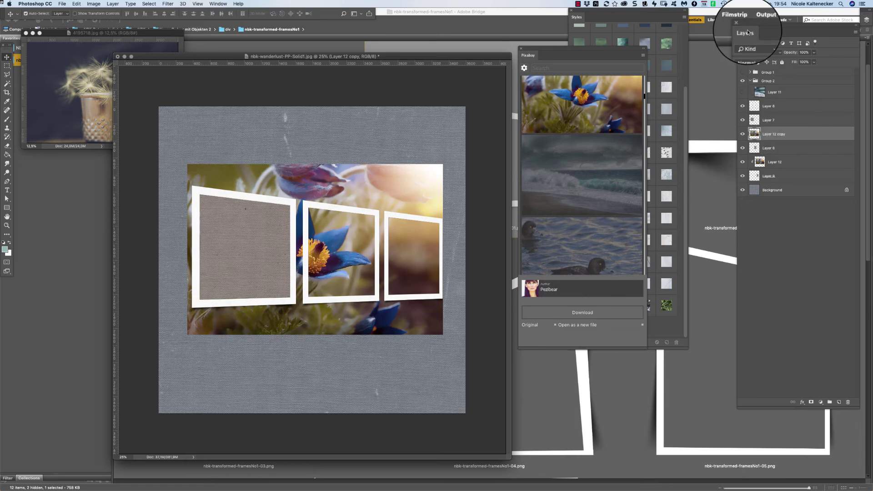
{"action": "key", "text": "super+alt+g"}
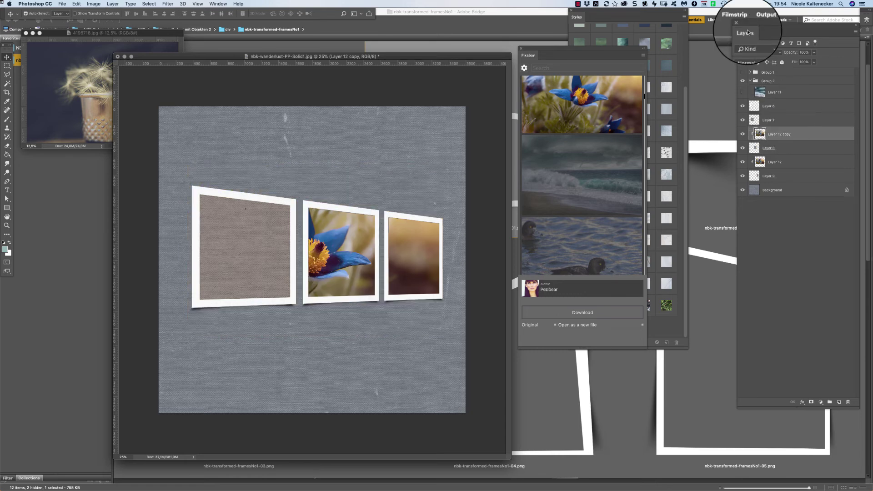
Duplicate the middle frame's flower photo, move the duplicate directly above Layer 7, and clip it to the largest frame's mask layer.
{"action": "key", "text": "super+j"}
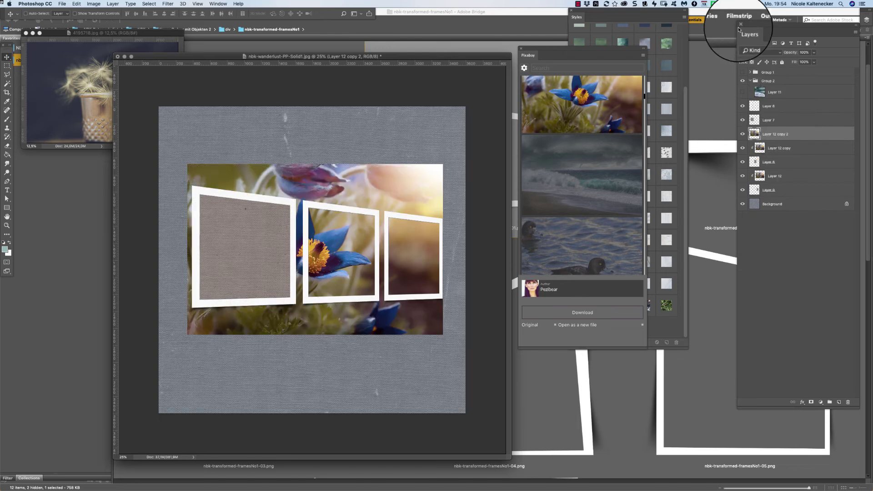
{"action": "left_click_drag", "start_coordinate": [779, 133], "coordinate": [778, 113]}
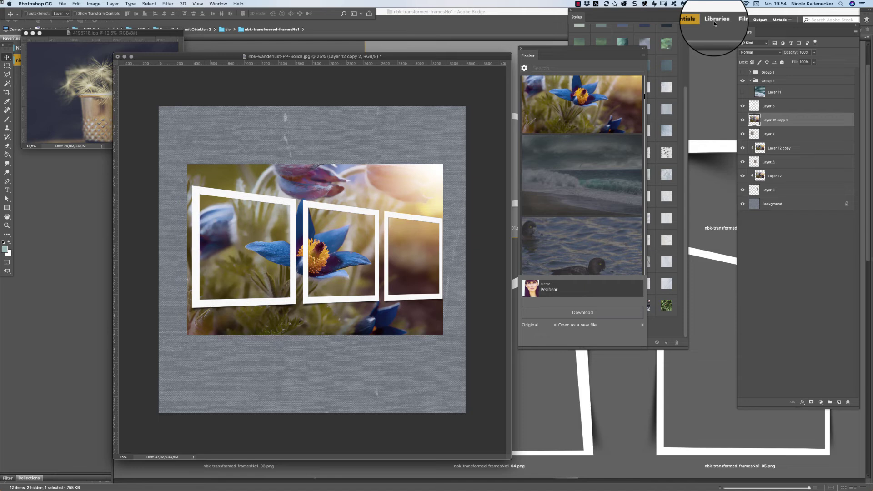
{"action": "key", "text": "super+shift+n"}
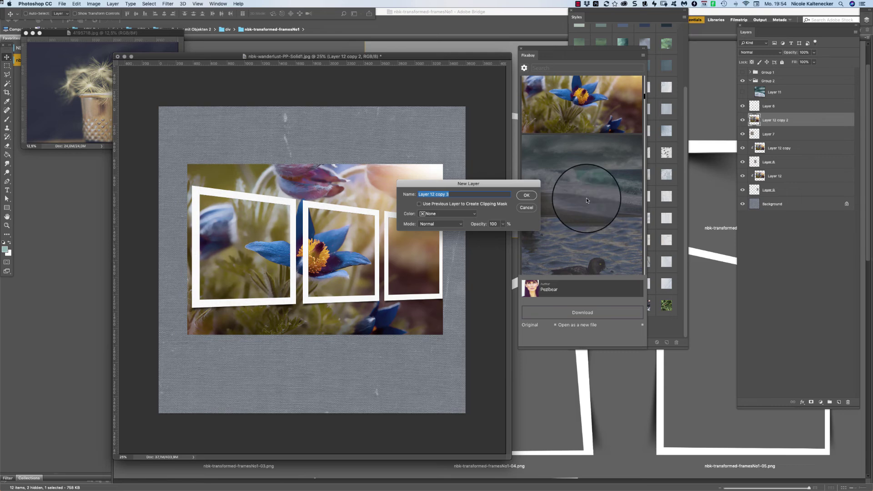
{"action": "key", "text": "Escape"}
{"action": "key", "text": "super+alt+g"}
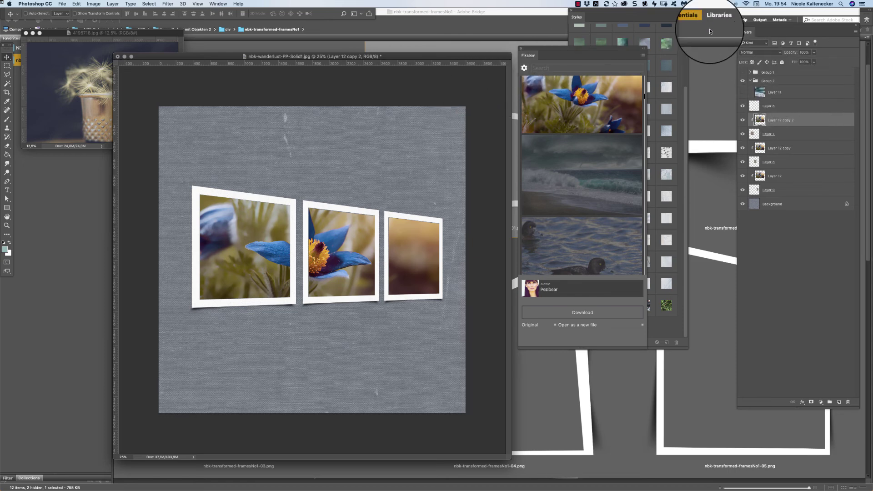
Duplicate the largest frame's flower photo, Layer 12 copy 2, and move the unclipped duplicate directly above the white frame layer.
{"action": "key", "text": "super+j"}
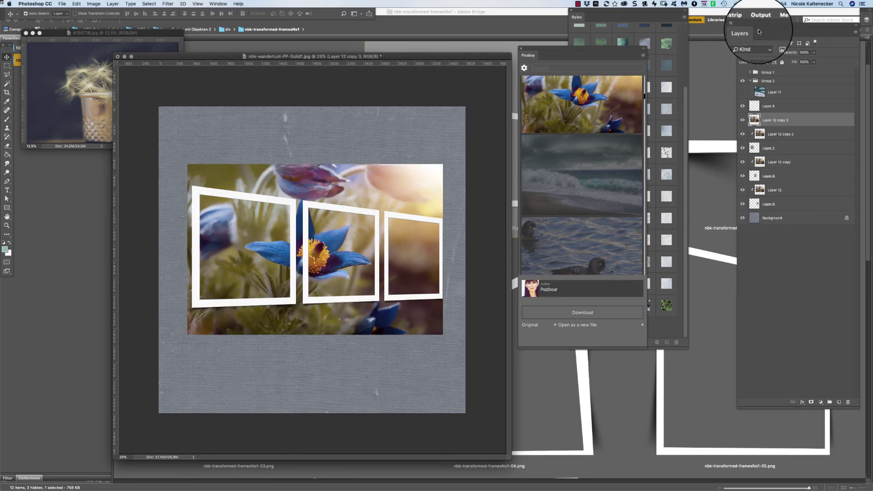
{"action": "left_click_drag", "start_coordinate": [781, 119], "coordinate": [782, 102]}
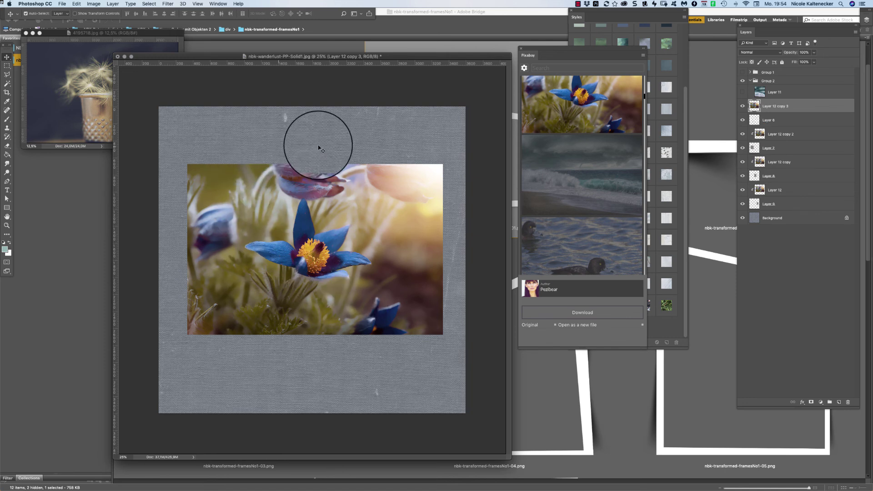
Select all petals and the yellow centre of the main blue flower on the topmost photo copy with the Quick Selection tool.
{"action": "left_click", "coordinate": [10, 84]}
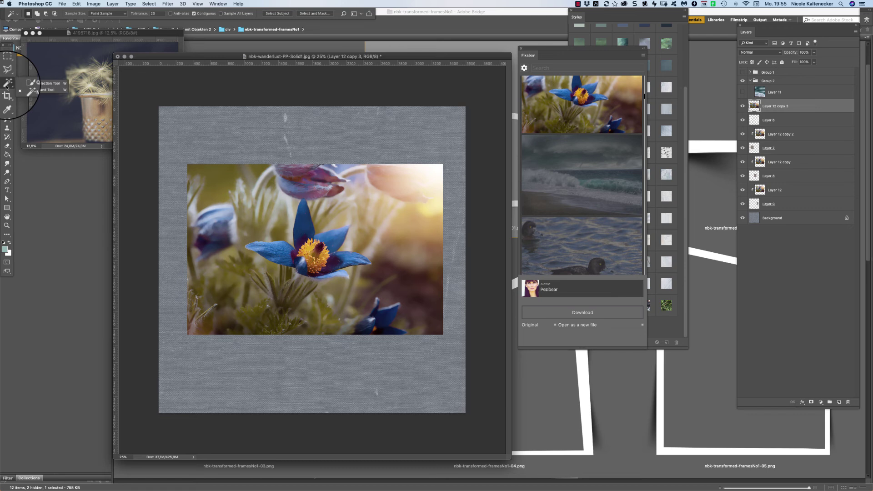
{"action": "left_click", "coordinate": [45, 89]}
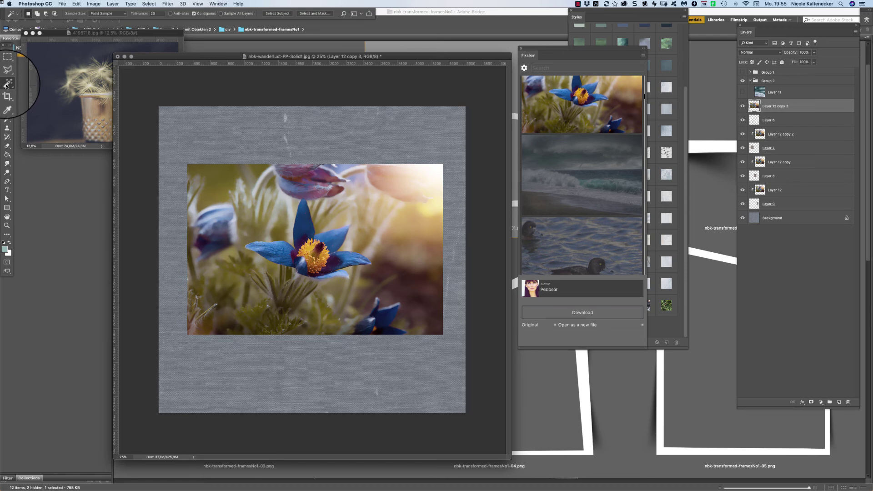
{"action": "right_click", "coordinate": [7, 86]}
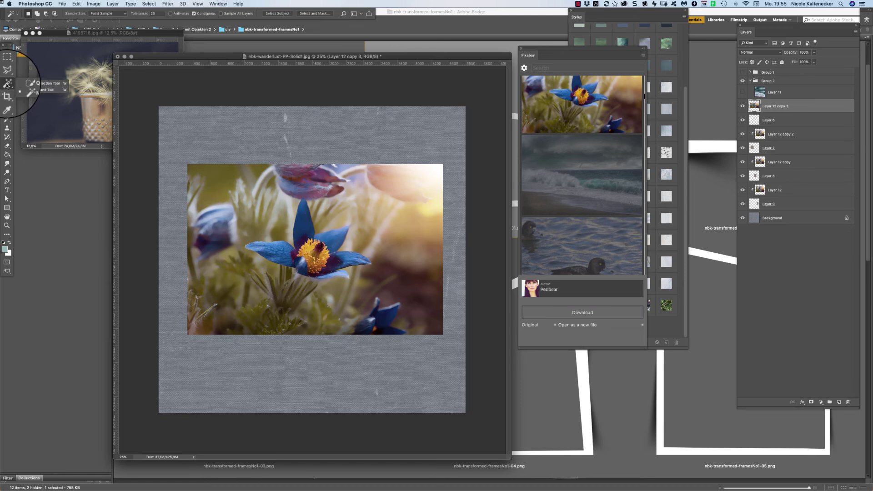
{"action": "left_click", "coordinate": [41, 83]}
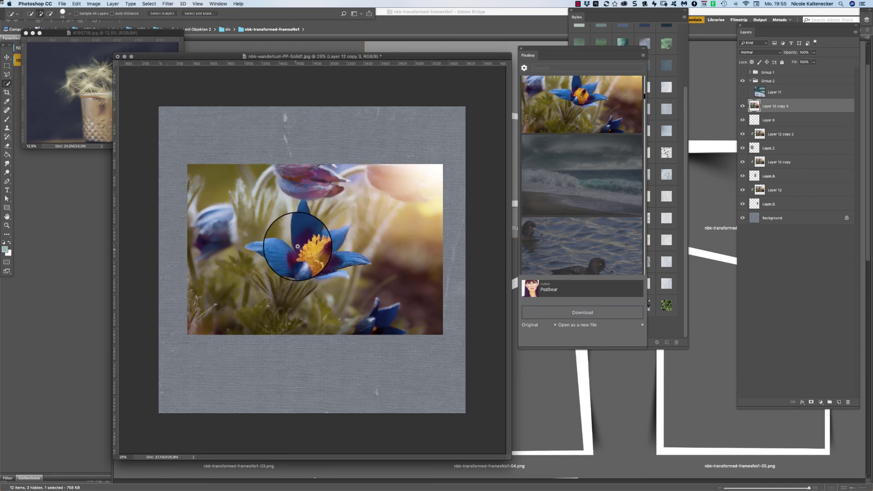
{"action": "mouse_move", "coordinate": [298, 246]}
{"action": "left_mouse_down"}
{"action": "mouse_move", "coordinate": [323, 209]}
{"action": "mouse_move", "coordinate": [330, 164]}
{"action": "mouse_move", "coordinate": [311, 171]}
{"action": "mouse_move", "coordinate": [314, 200]}
{"action": "mouse_move", "coordinate": [311, 177]}
{"action": "left_mouse_up"}
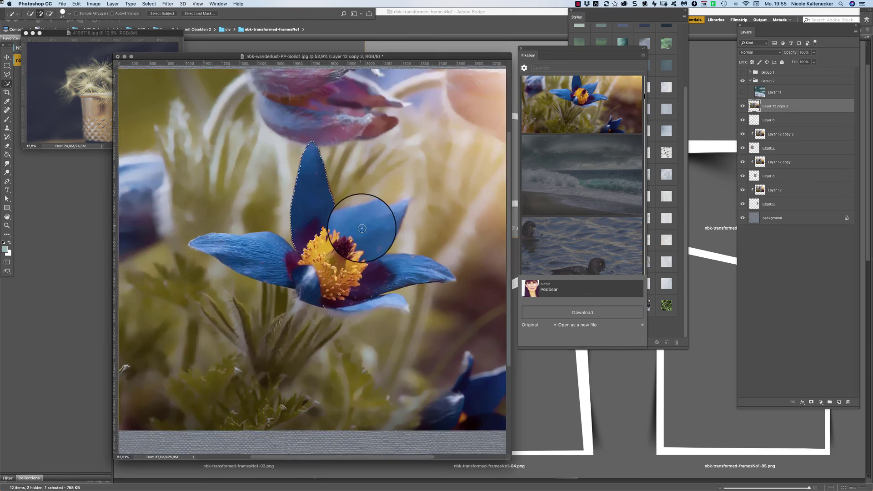
{"action": "left_click_drag", "start_coordinate": [353, 233], "coordinate": [372, 223]}
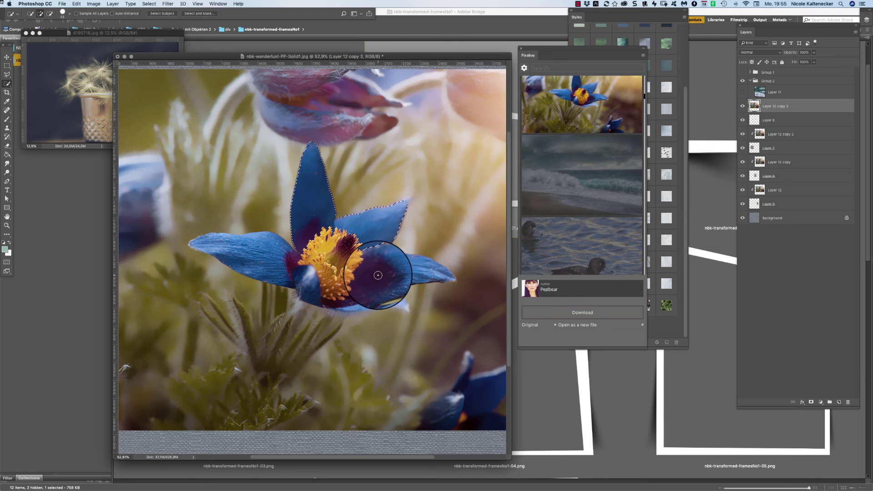
{"action": "left_click_drag", "start_coordinate": [378, 275], "coordinate": [396, 271]}
{"action": "left_click_drag", "start_coordinate": [255, 266], "coordinate": [263, 259]}
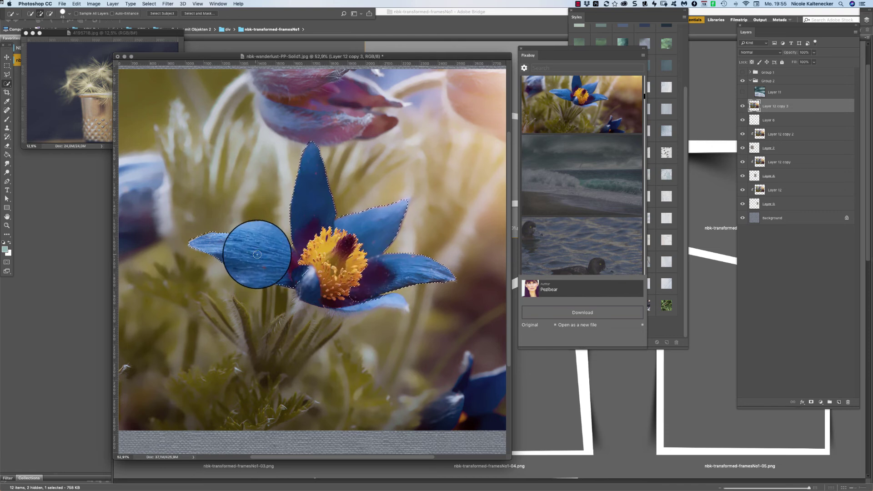
{"action": "left_click_drag", "start_coordinate": [311, 284], "coordinate": [317, 284]}
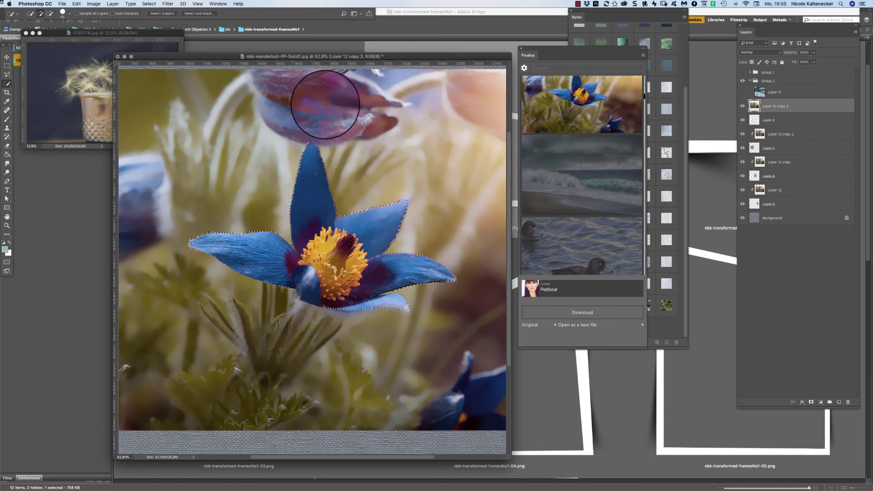
Mask the topmost photo copy, Layer 12 copy 3, to the flower selection so the flower overlaps the white frames.
{"action": "left_click", "coordinate": [812, 402]}
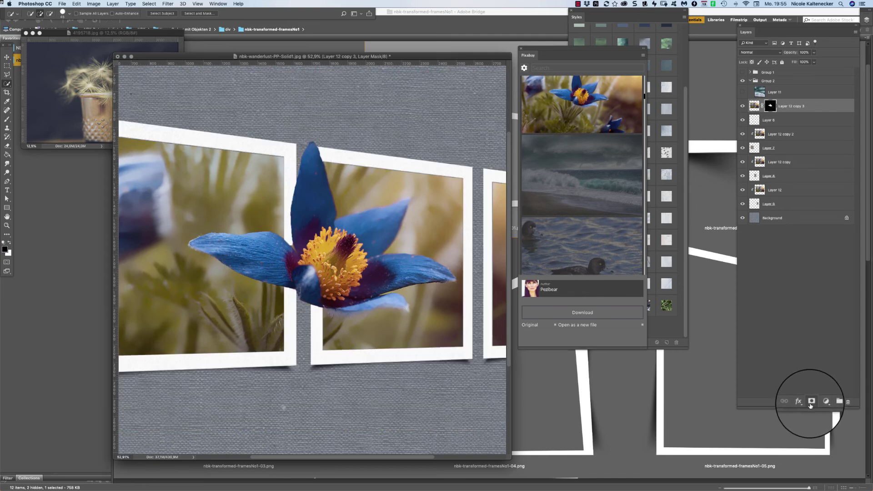
{"action": "key", "text": "super+minus"}
{"action": "key", "text": "super+minus"}
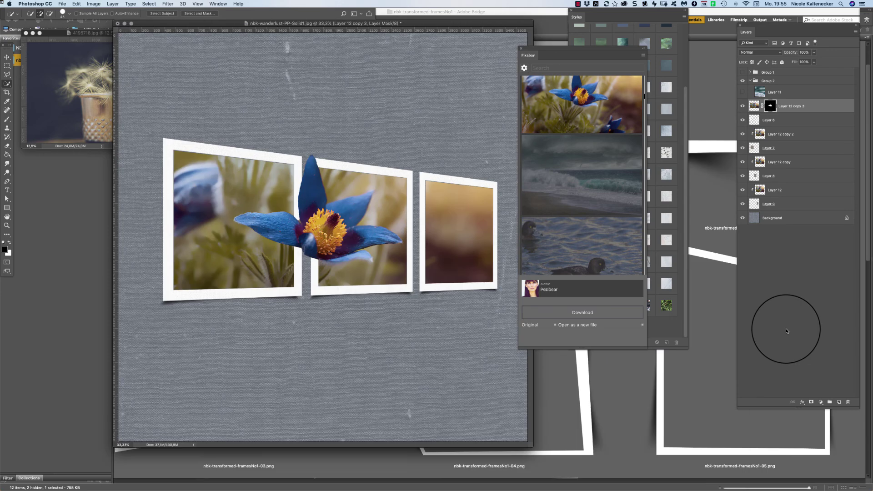
{"action": "key", "text": "super+minus"}
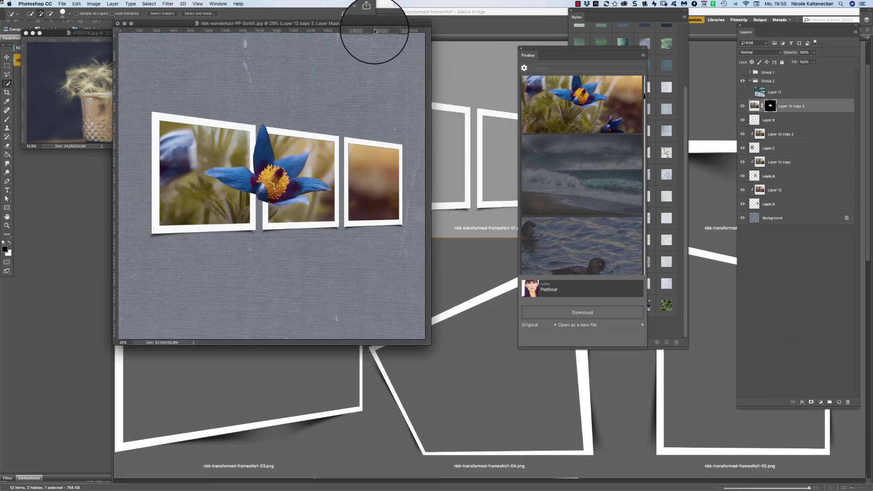
{"action": "left_click_drag", "start_coordinate": [370, 27], "coordinate": [396, 75]}
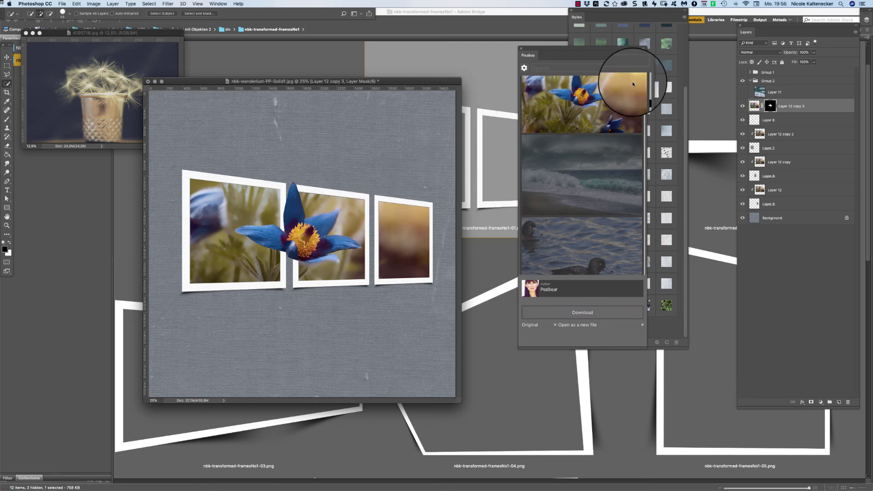
Add a drop shadow to the masked flower layer with an angle of about 76° and adjust the shadow's distance and size.
{"action": "left_click", "coordinate": [806, 402]}
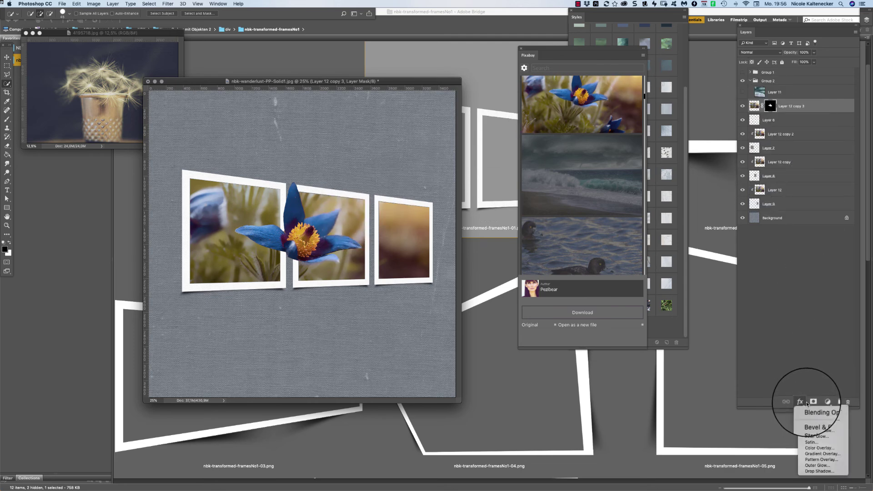
{"action": "left_click", "coordinate": [824, 473]}
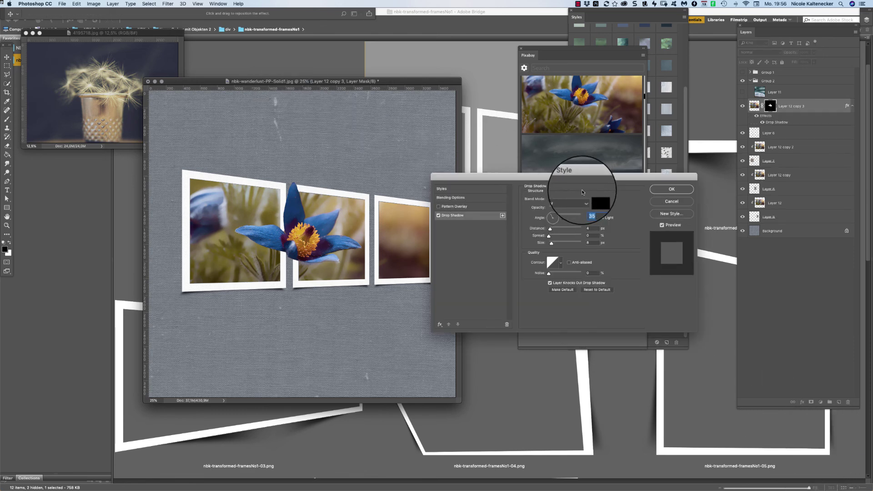
{"action": "left_click", "coordinate": [552, 217]}
{"action": "left_click_drag", "start_coordinate": [552, 217], "coordinate": [556, 205]}
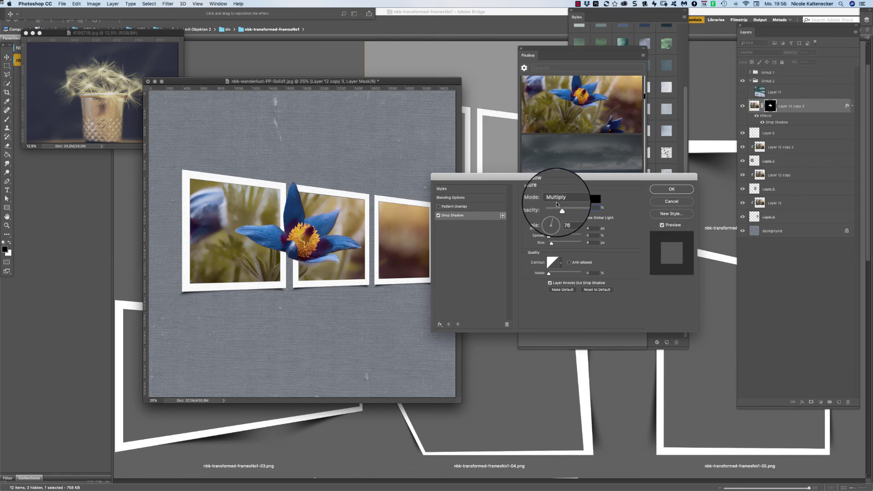
{"action": "mouse_move", "coordinate": [554, 228]}
{"action": "left_mouse_down"}
{"action": "mouse_move", "coordinate": [562, 225]}
{"action": "mouse_move", "coordinate": [554, 243]}
{"action": "left_mouse_up"}
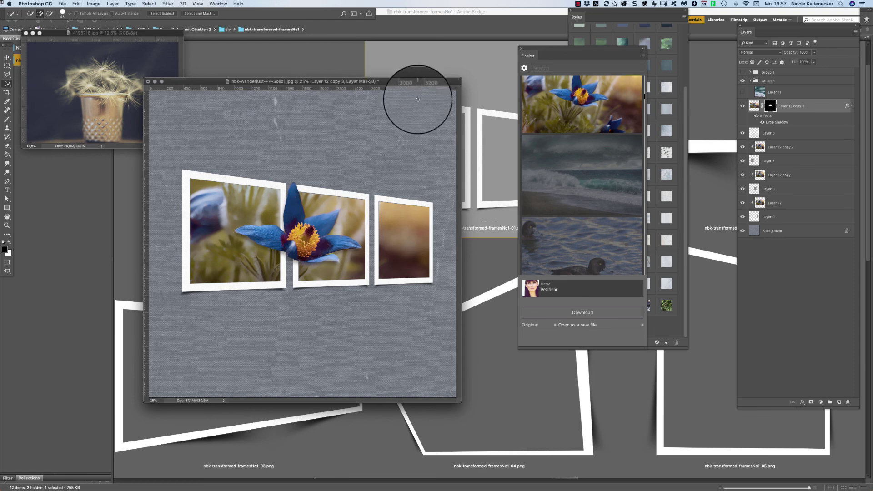
{"action": "left_click", "coordinate": [578, 5]}
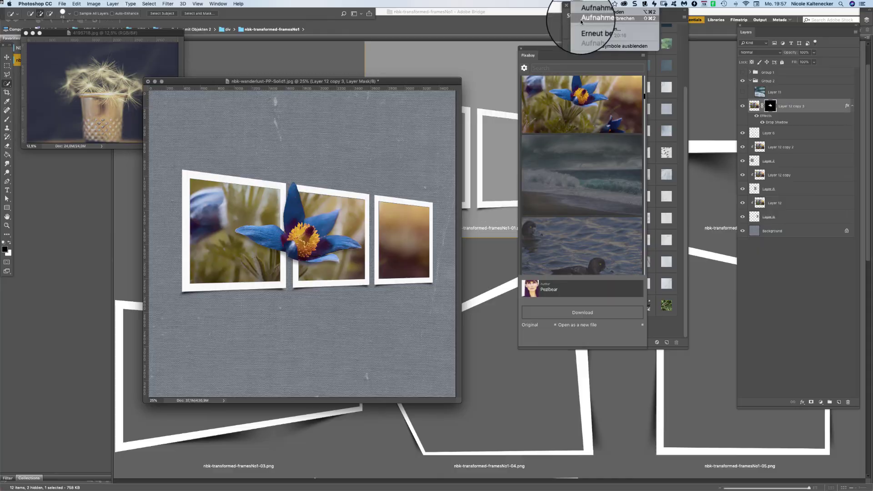